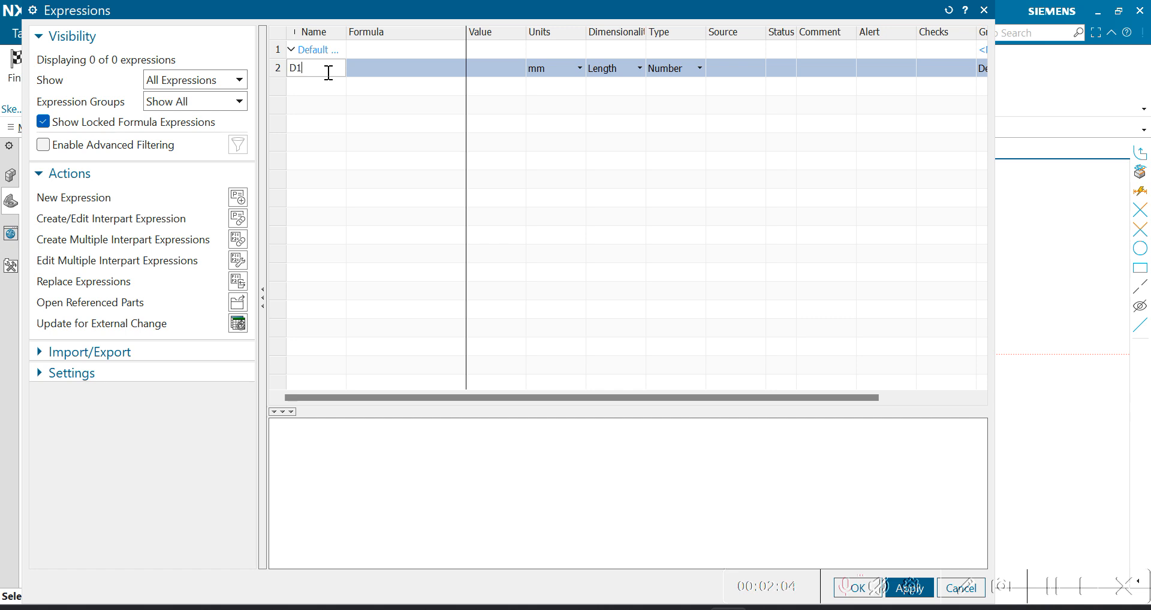
- Define the length expressions D1 = 150 mm, D2 = 100 mm and D3 = 60 mm
key(Tab)
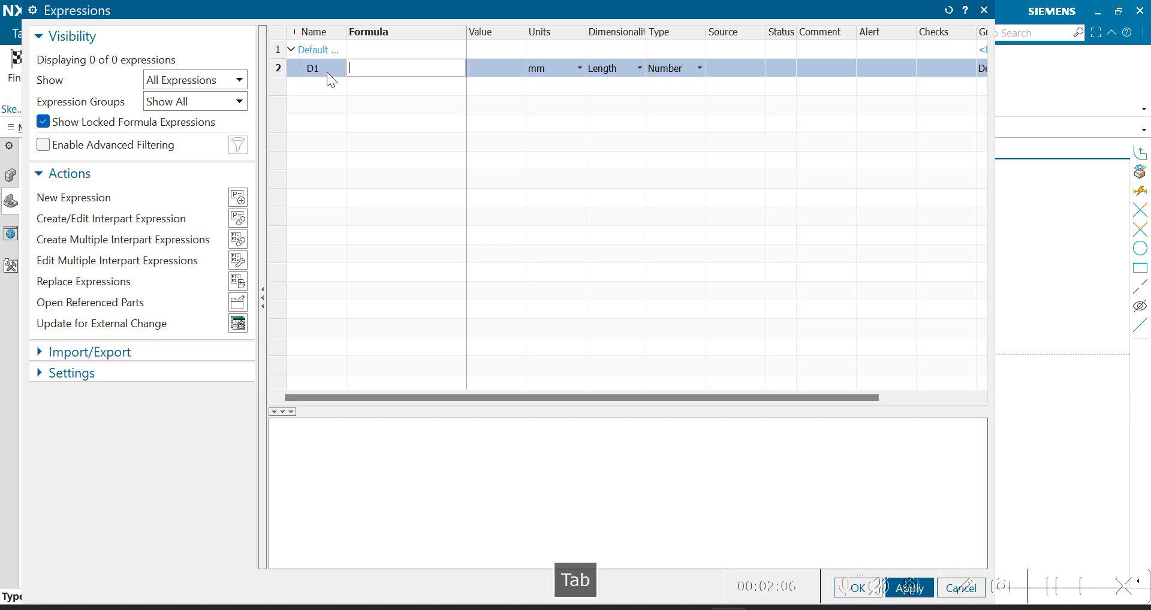
text(150)
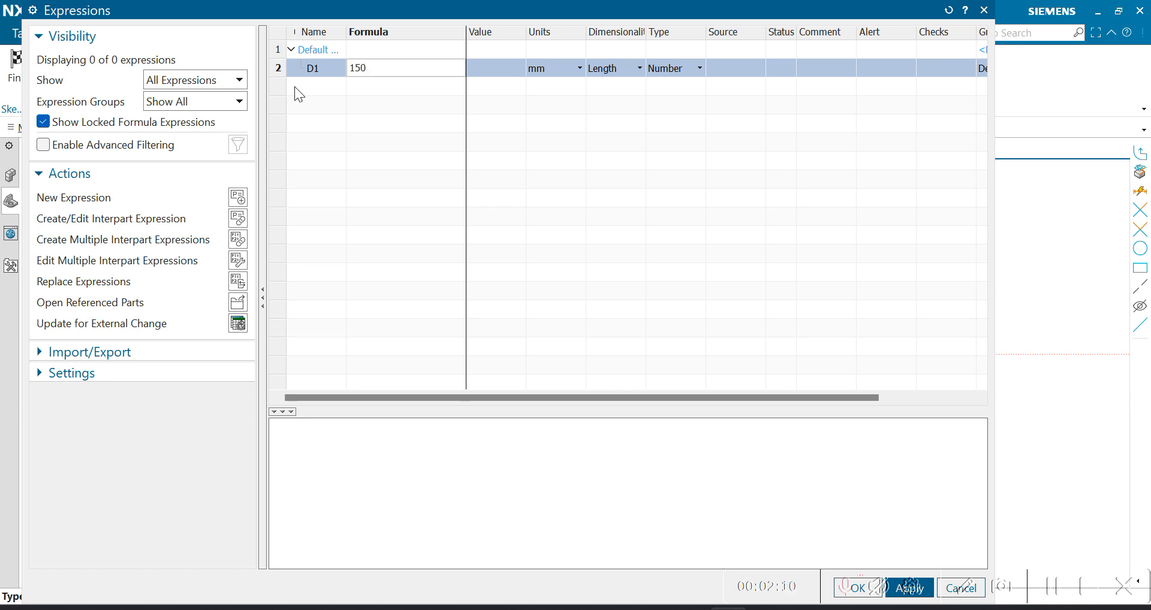
key(Return)
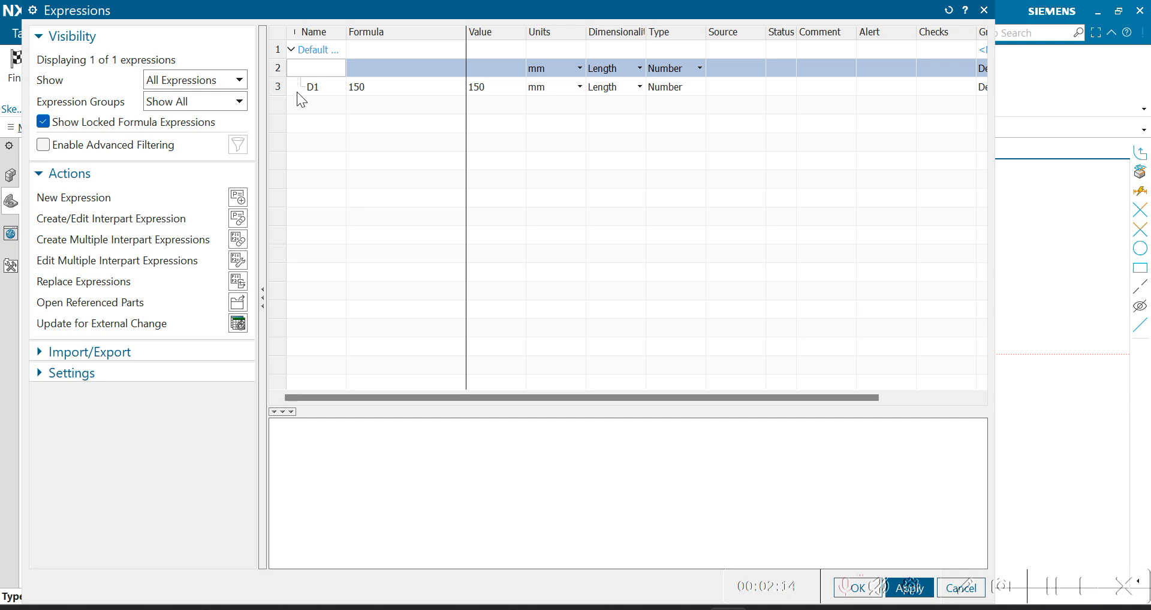
text(D2)
key(Tab)
text(100)
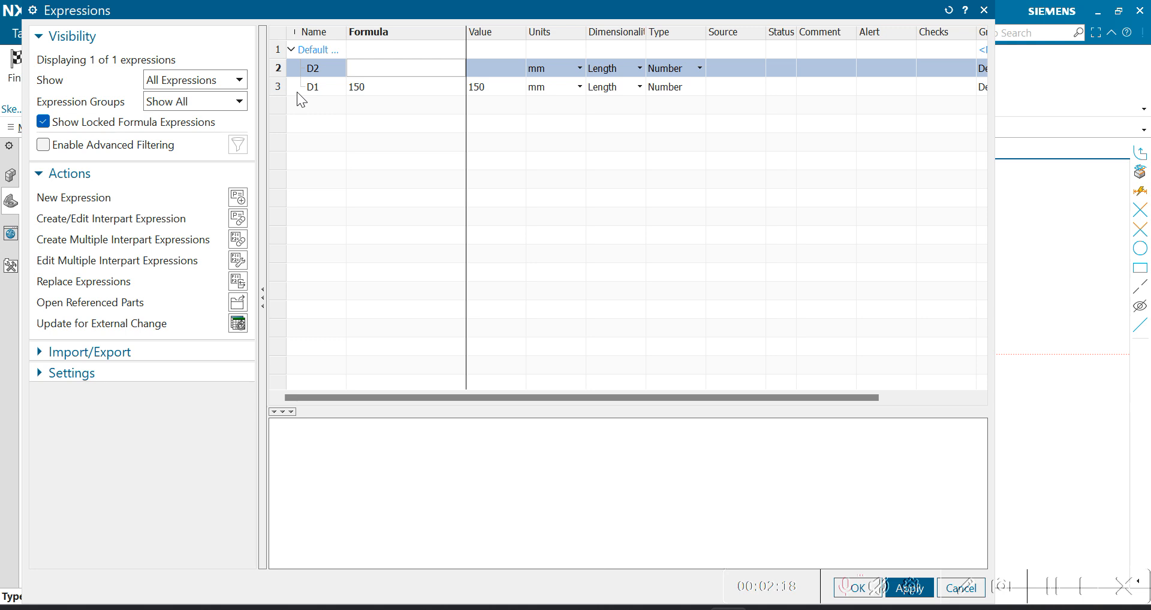
key(Return)
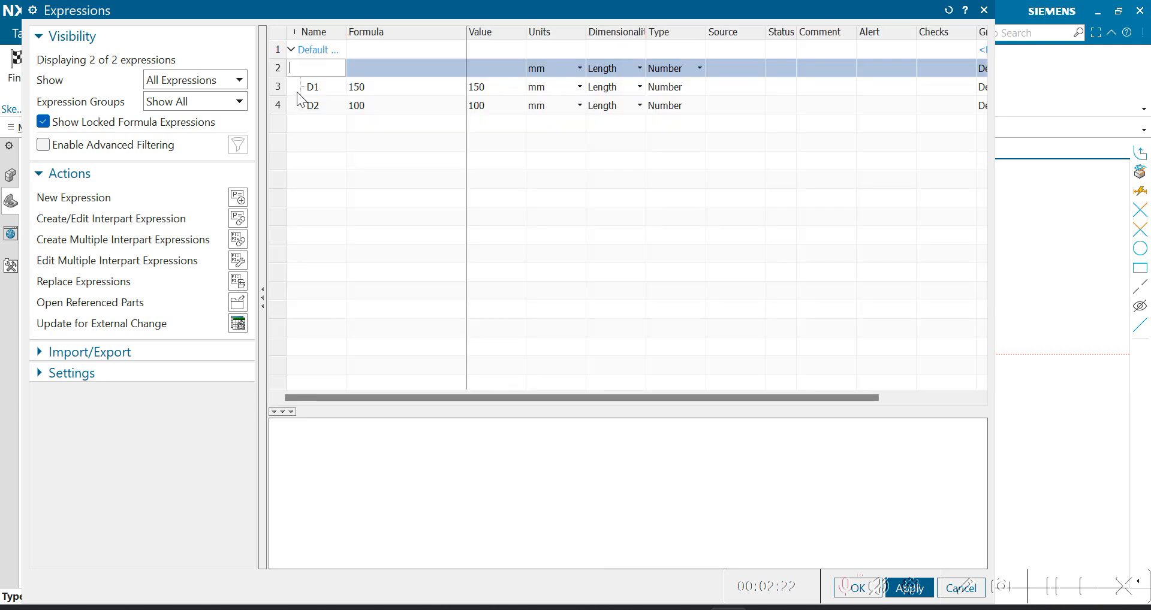
text(D3)
key(Tab)
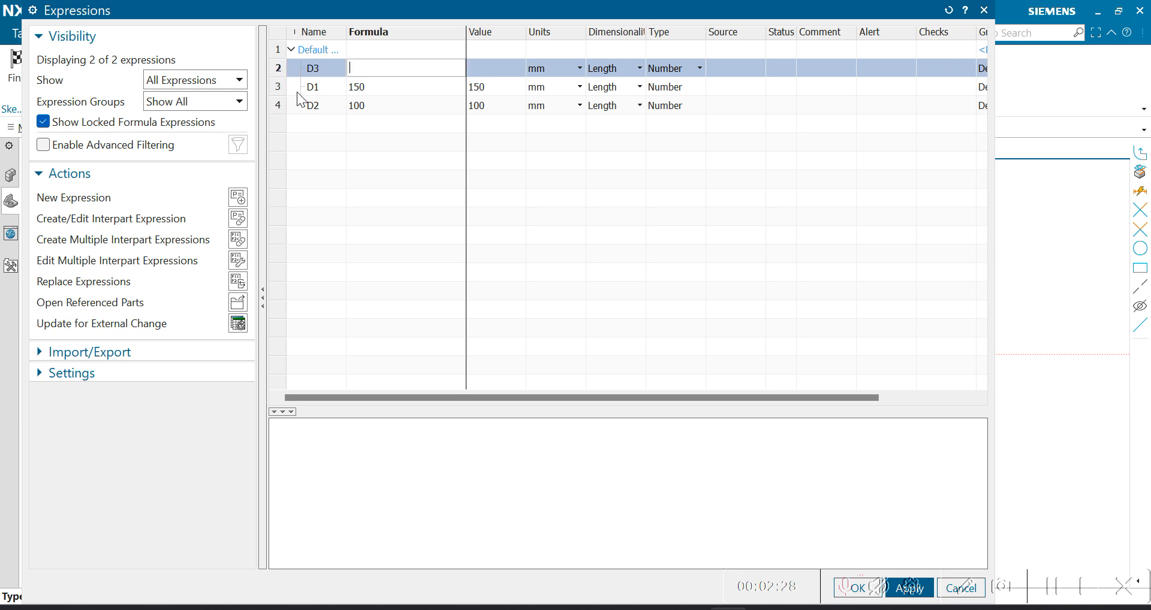
key(Return)
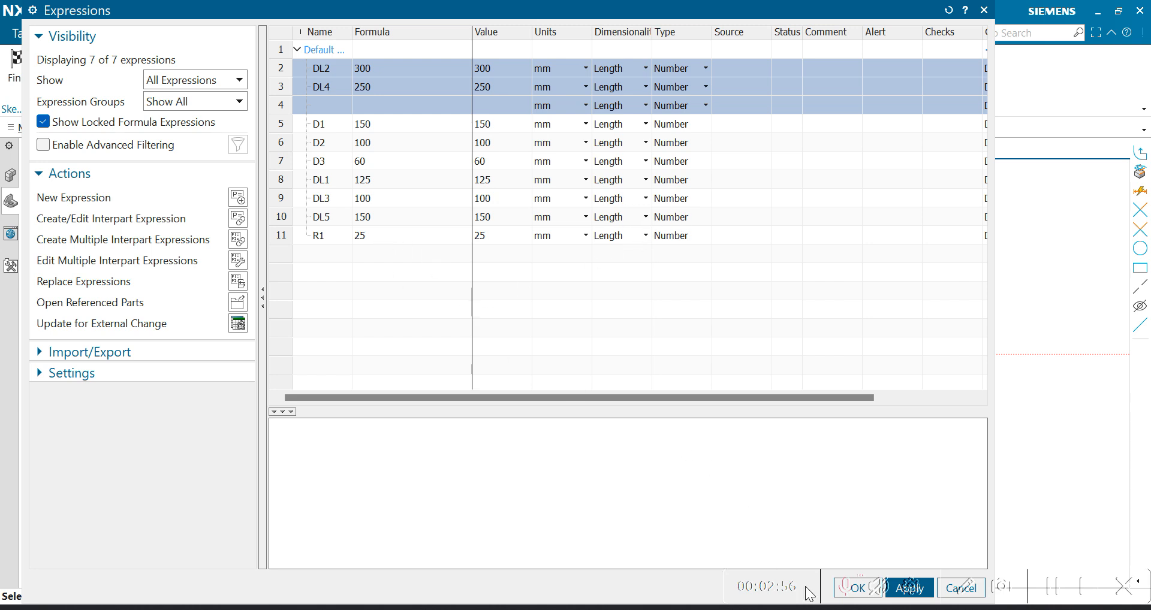
- Switch to PowerPoint to compare the entered expressions with the slide's dimension table, and return to NX
click(768, 609)
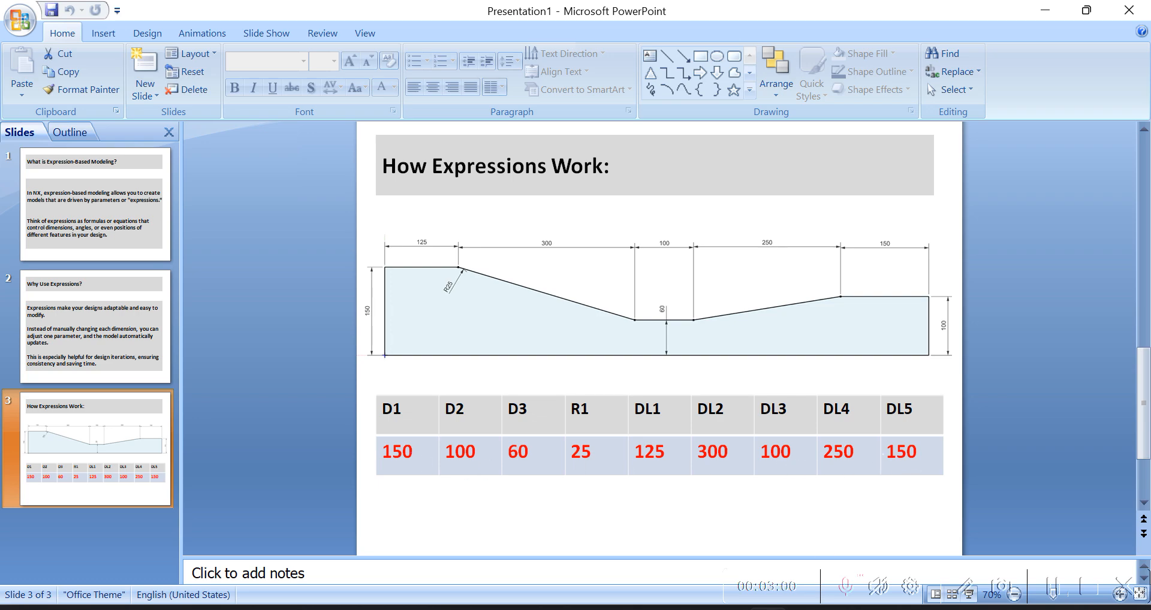
click(728, 609)
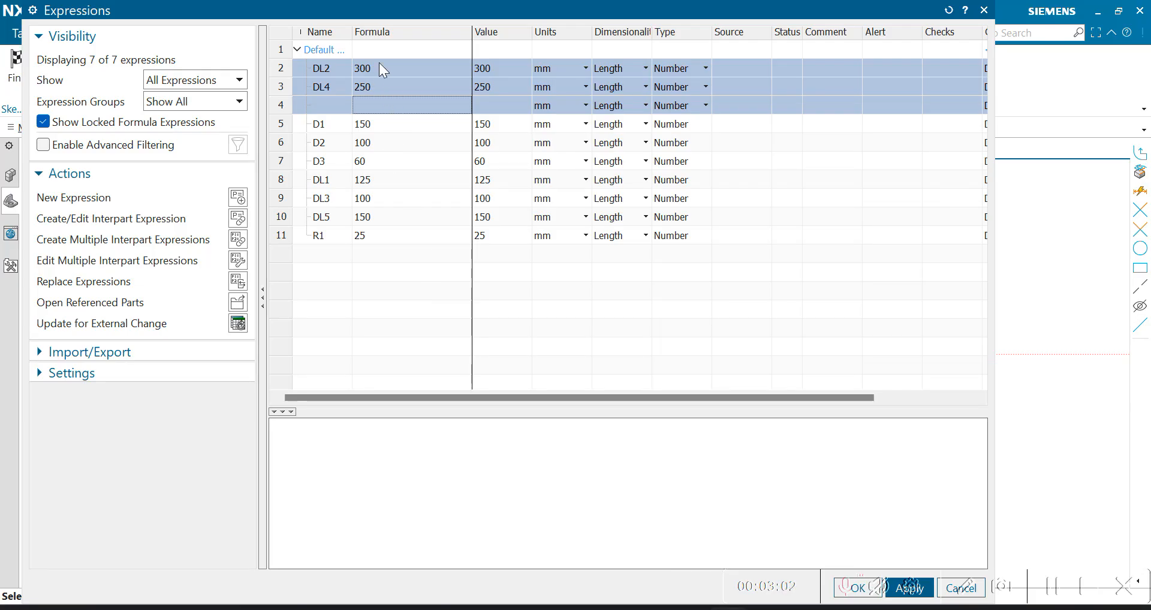
- Accept the defined expressions and expand the list of user expressions in the model tree
drag(149, 9, 0, 10)
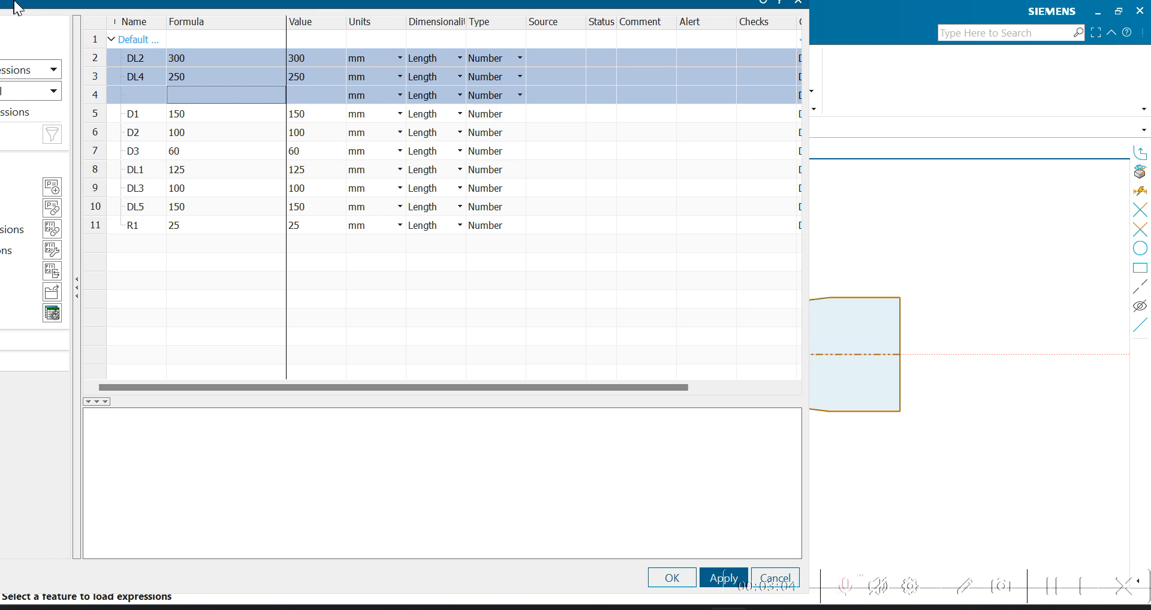
click(670, 589)
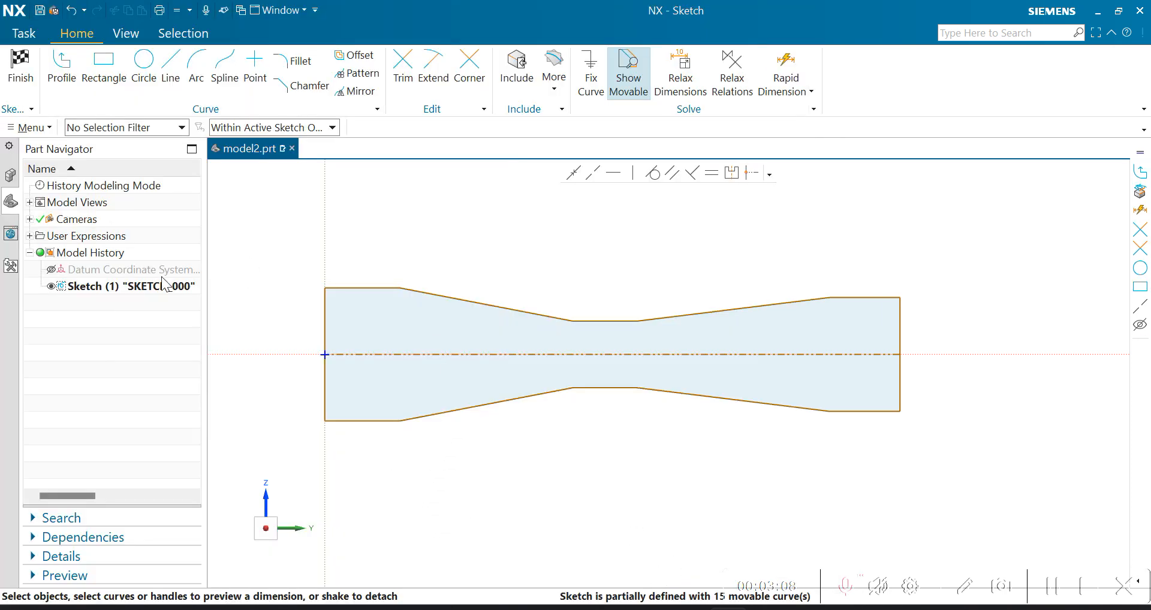
click(30, 236)
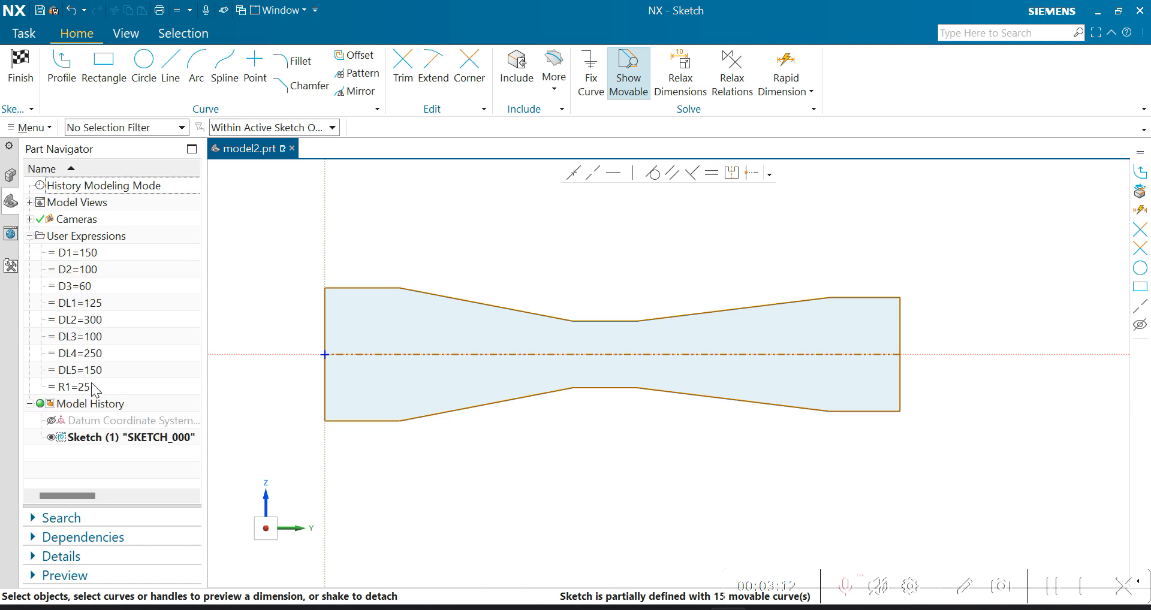
- Examine the sketch profile and its reference centreline, and compare them with the dimensioned drawing in PowerPoint before returning to NX
scroll(855, 261, up, 1)
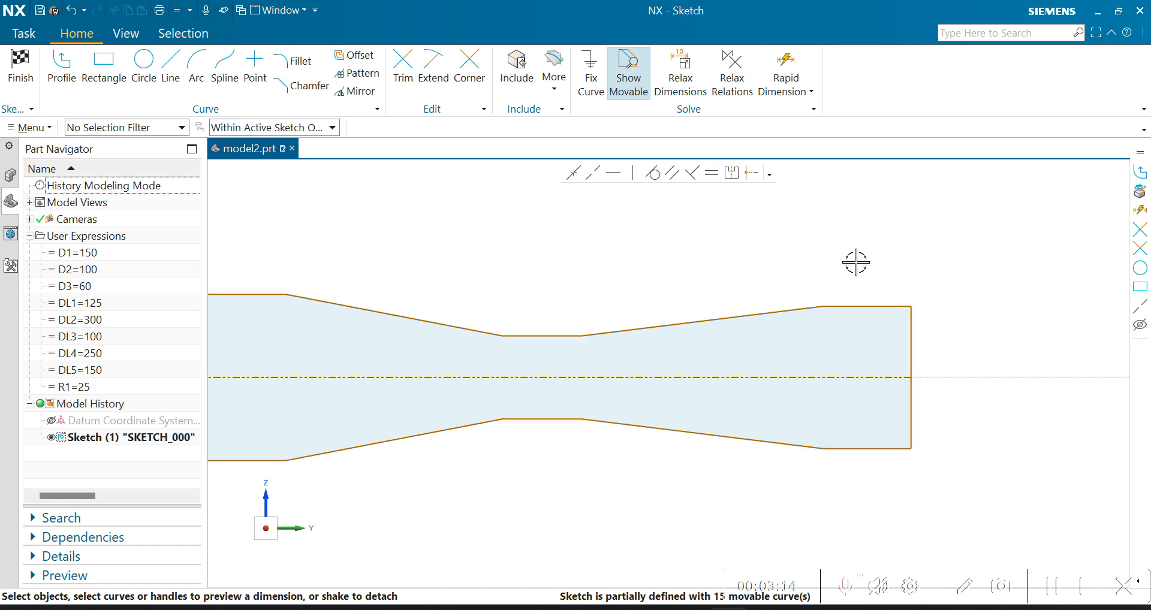
scroll(855, 262, down, 2)
scroll(593, 266, up, 1)
scroll(611, 279, down, 1)
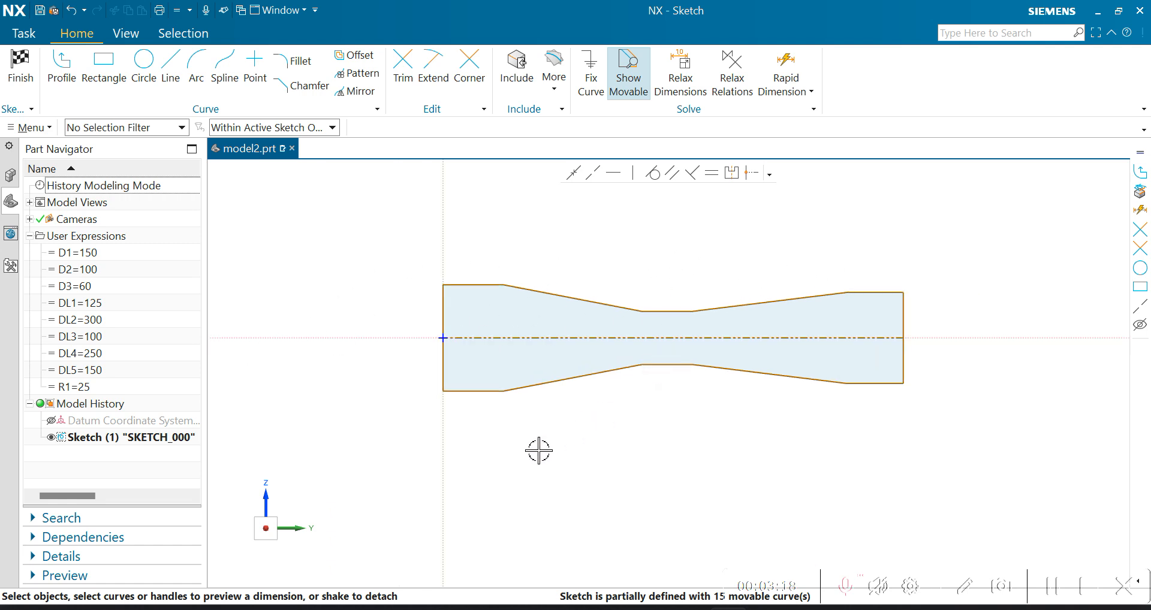
scroll(698, 352, up, 1)
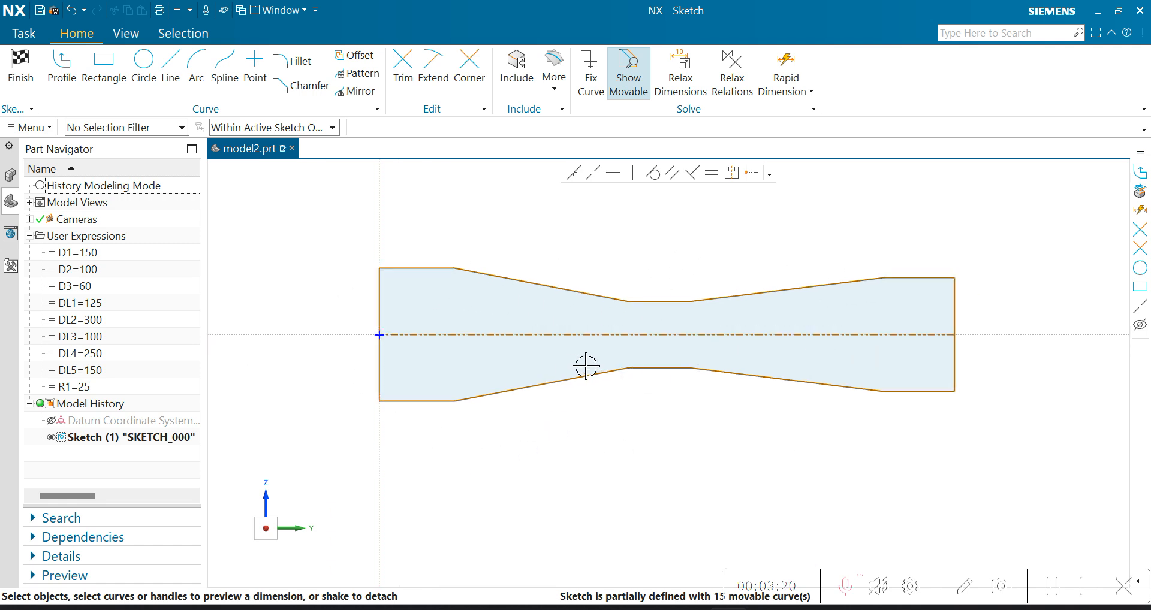
scroll(382, 330, down, 1)
scroll(390, 307, up, 1)
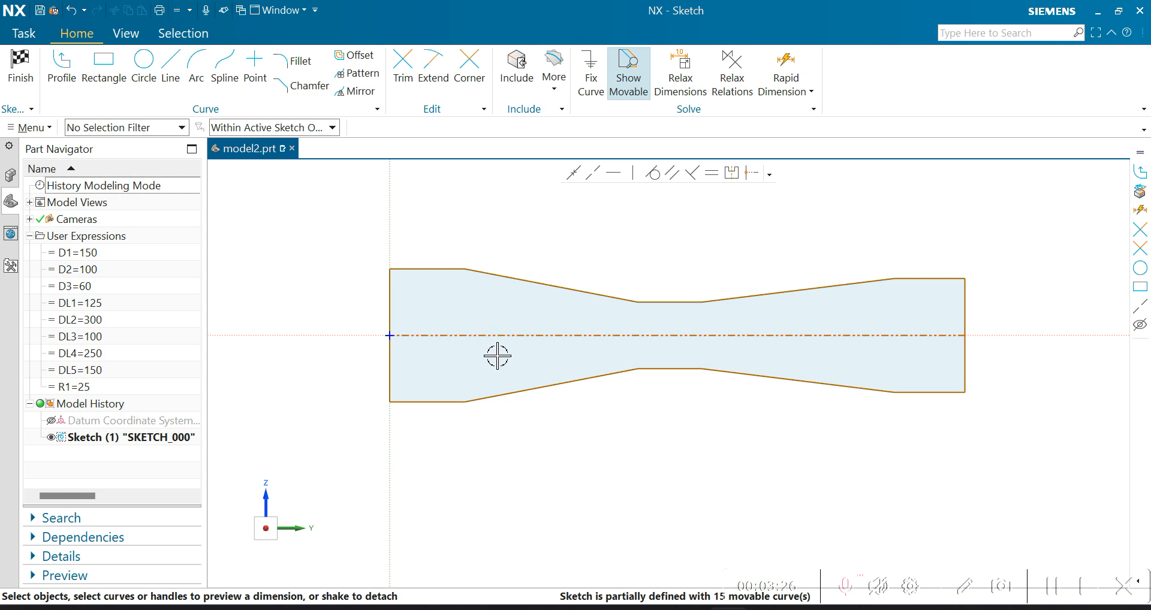
click(806, 337)
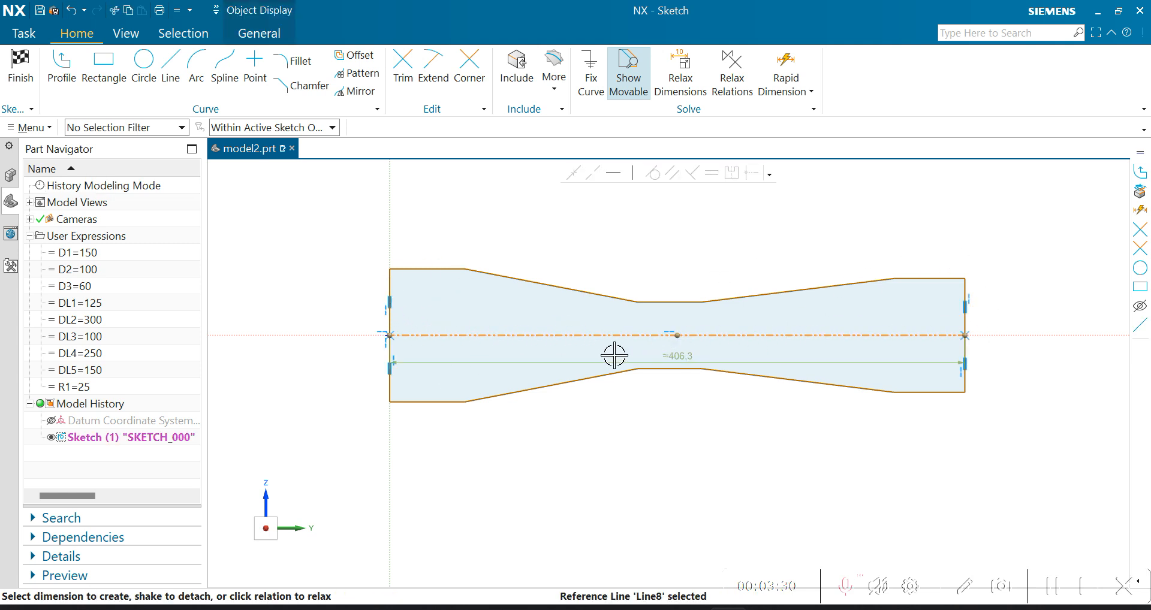
key(Escape)
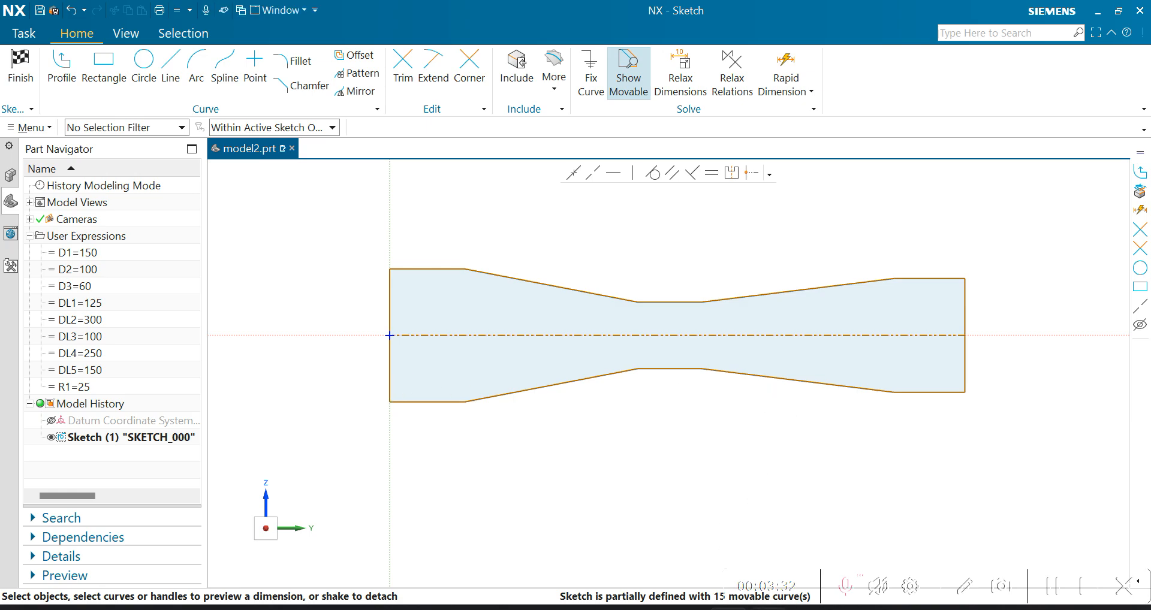
click(767, 608)
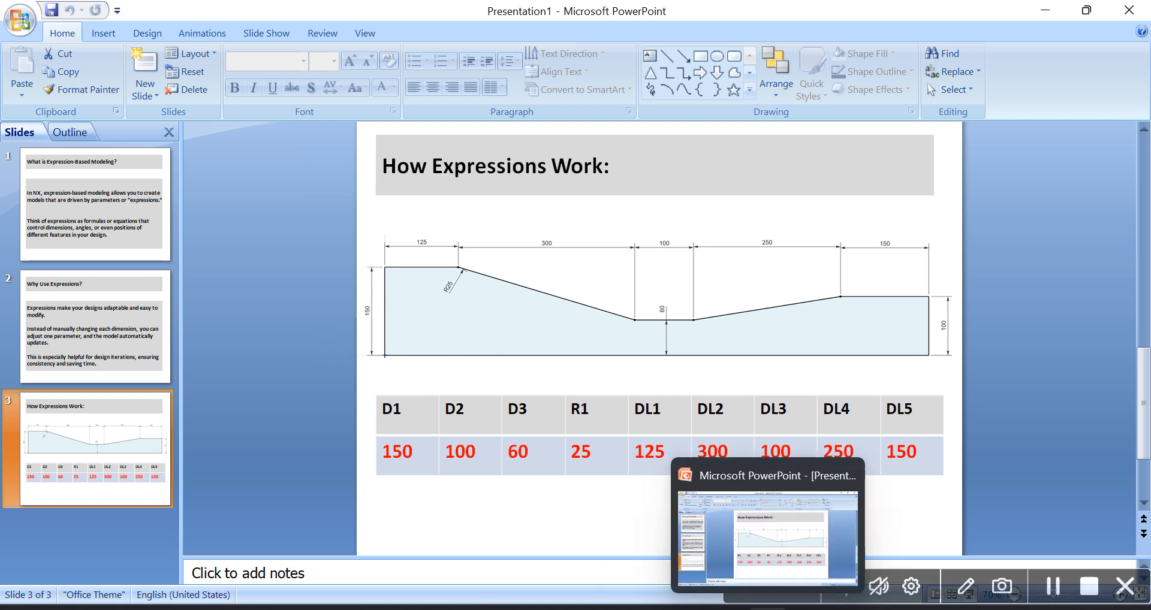
click(728, 609)
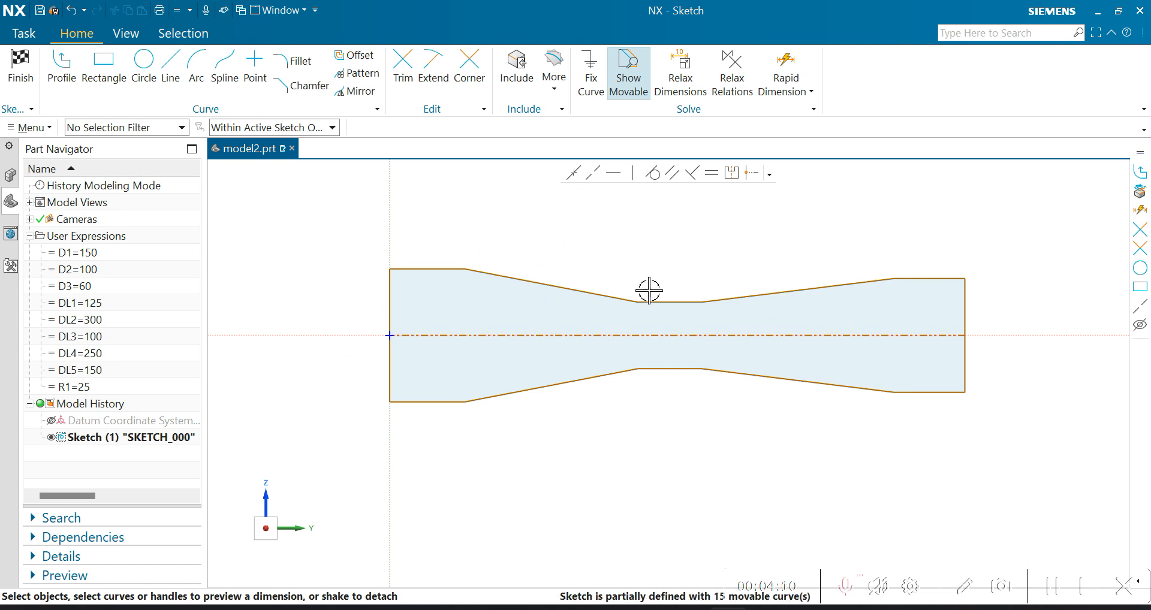
- Add a rapid dimension for the overall height of the profile's left end, placed outside the profile
click(785, 65)
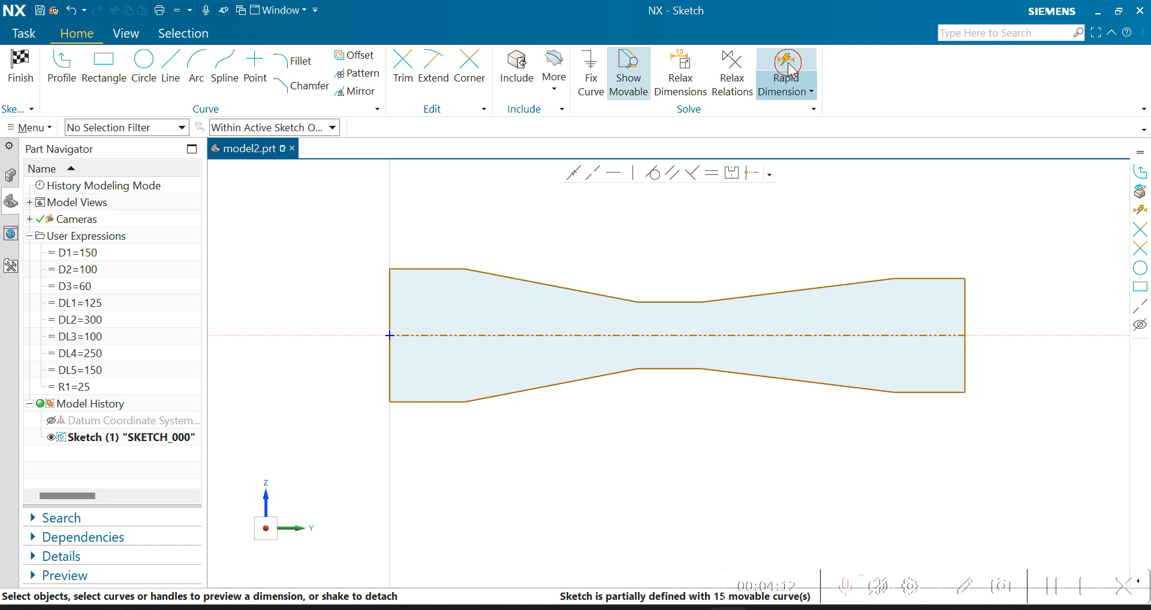
click(400, 268)
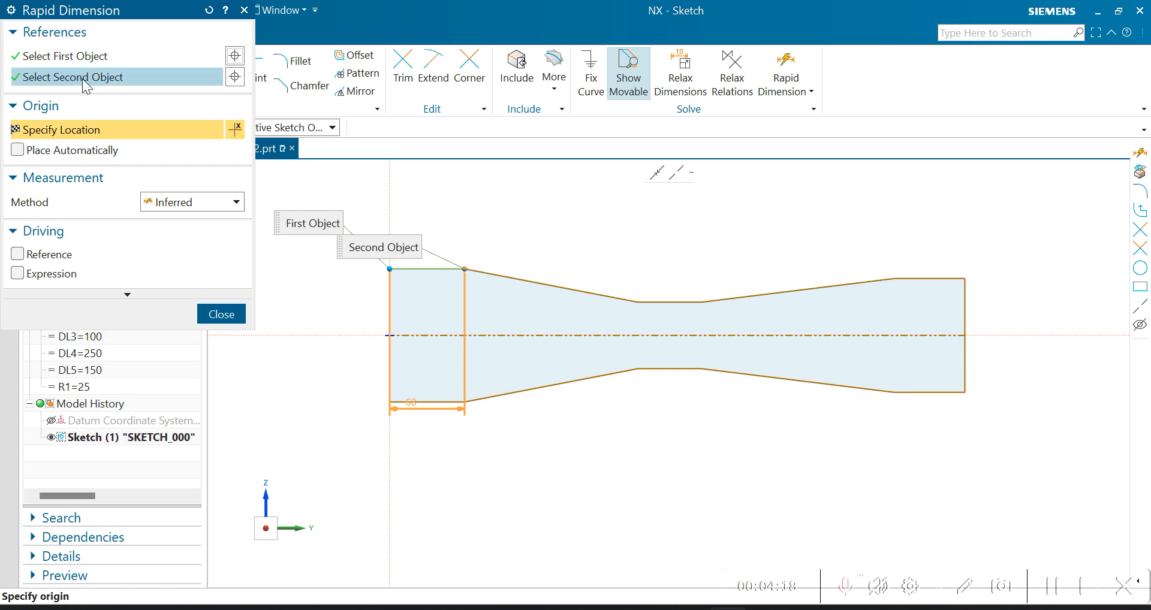
click(425, 401)
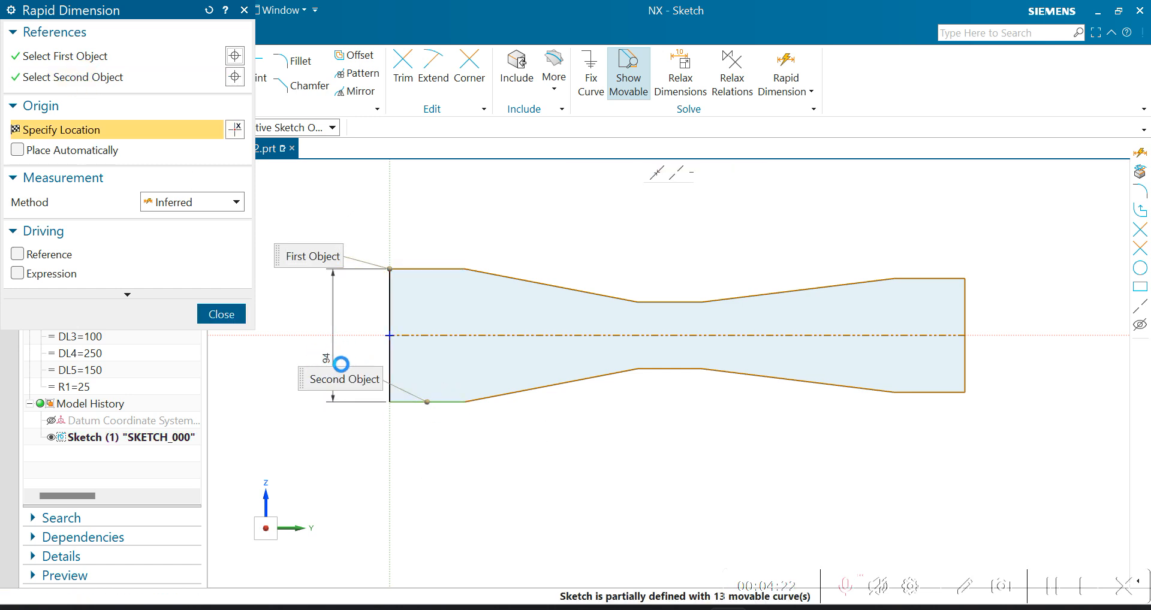
click(342, 360)
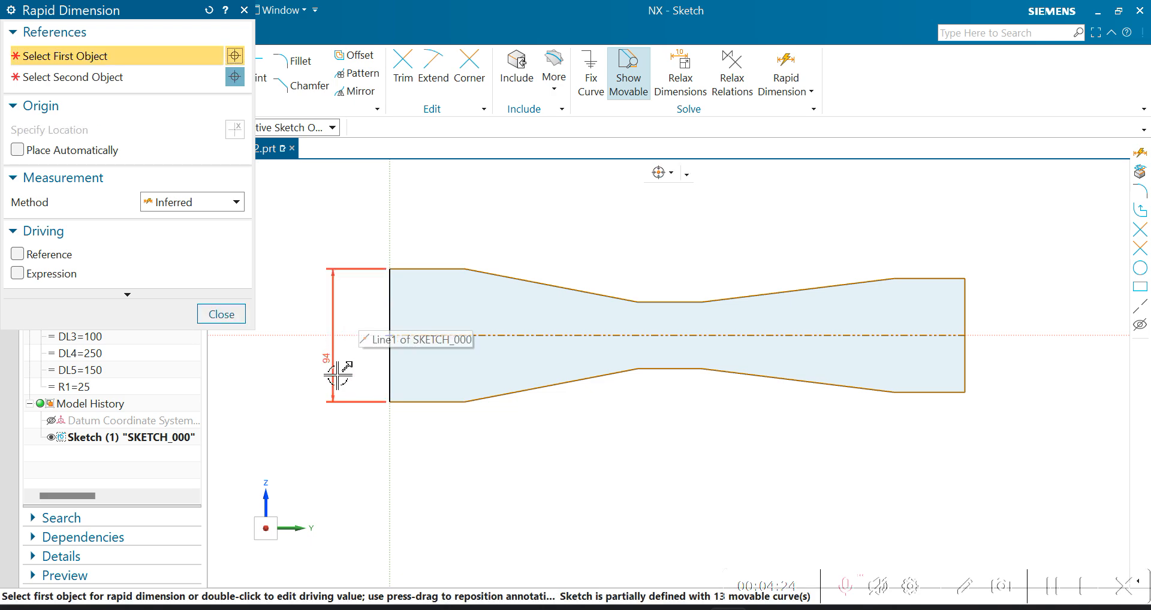
- Check the slide in PowerPoint, return to NX and set the left end's height to =D1, scaling the entire sketch
key(alt+Tab)
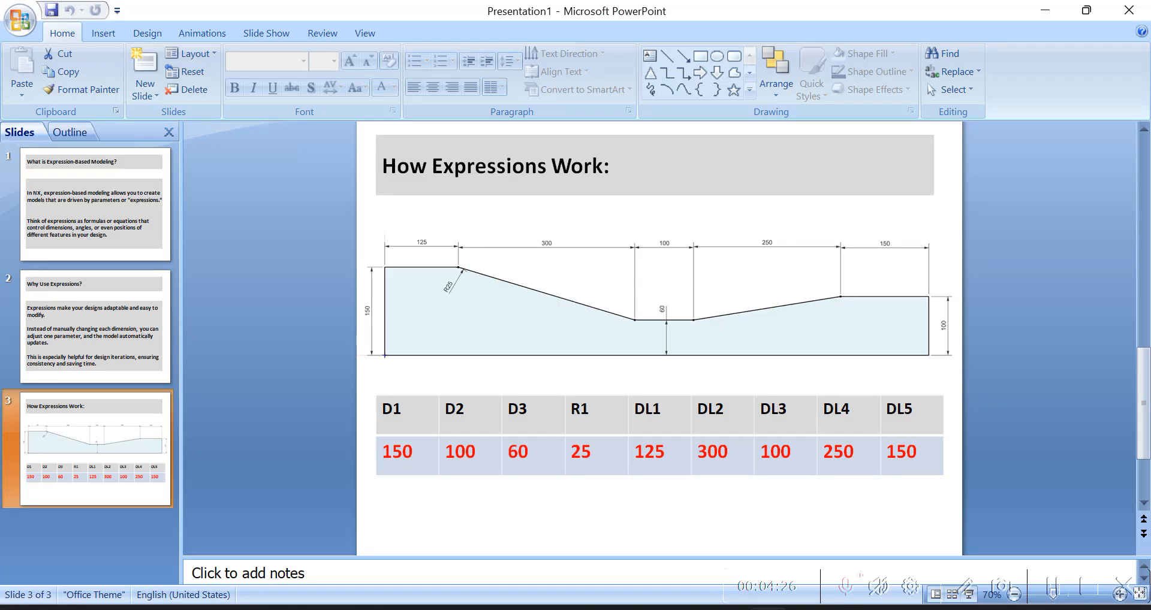
key(alt+Tab)
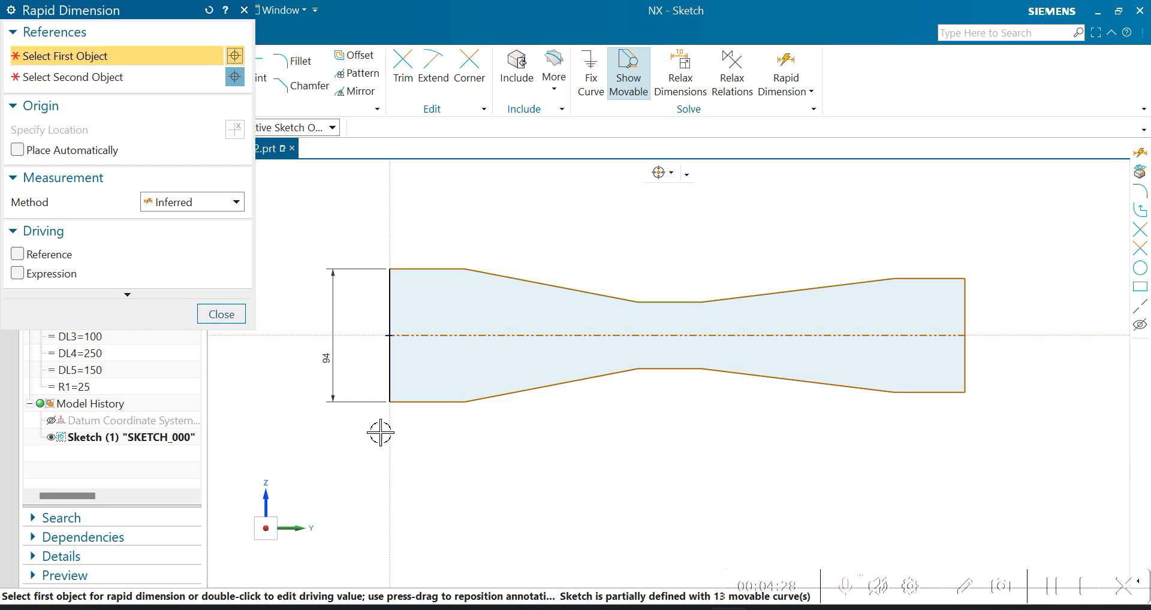
click(223, 313)
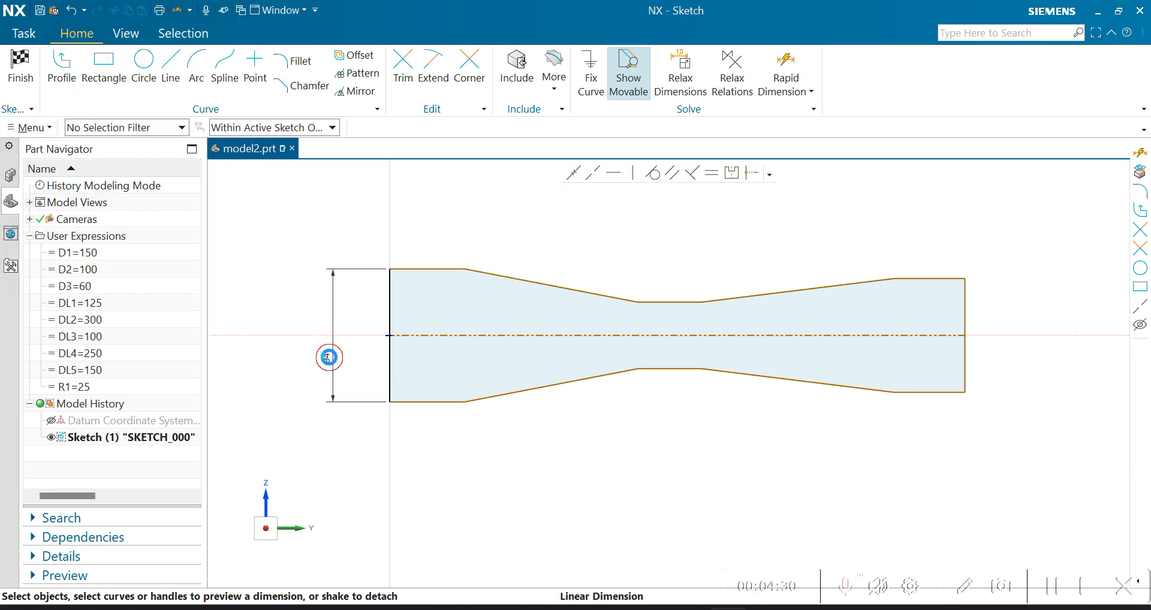
double_click(327, 359)
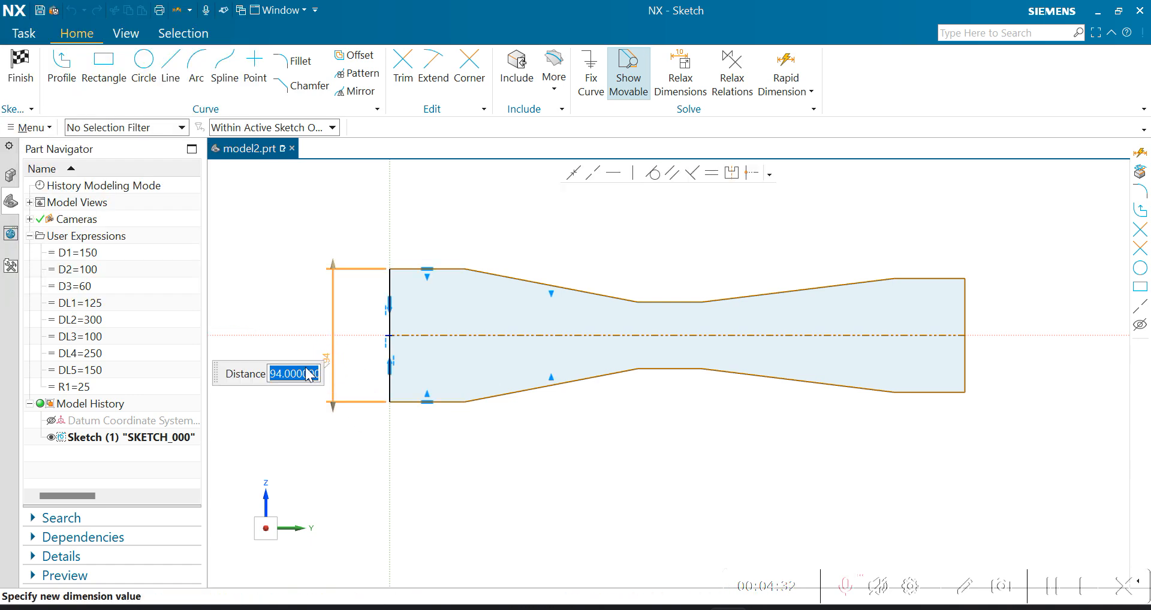
text(=)
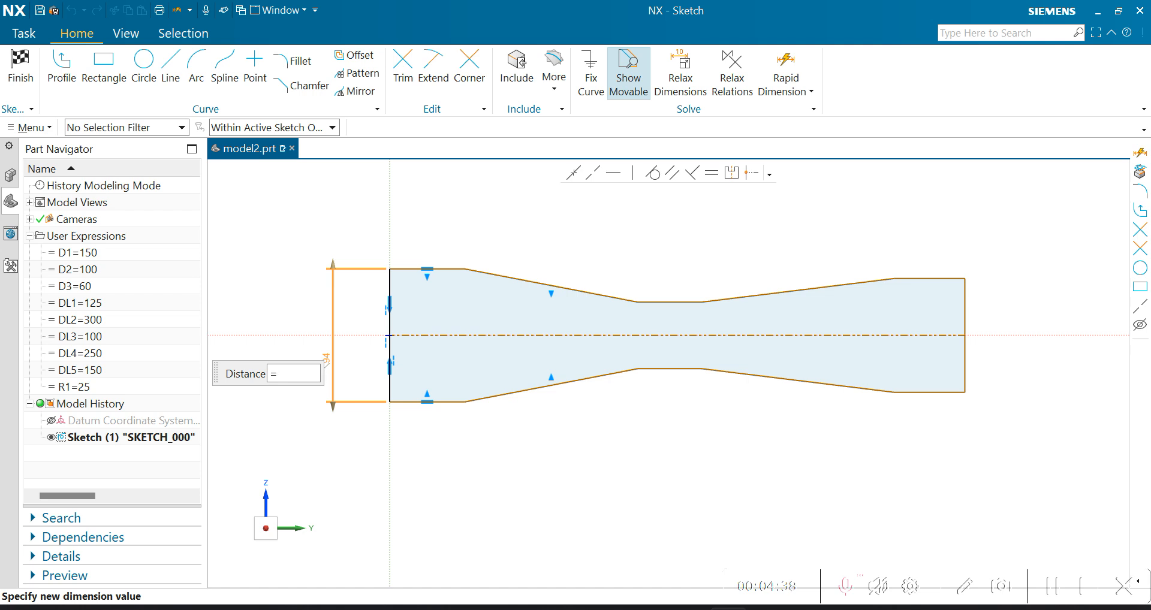
text(D1)
key(Return)
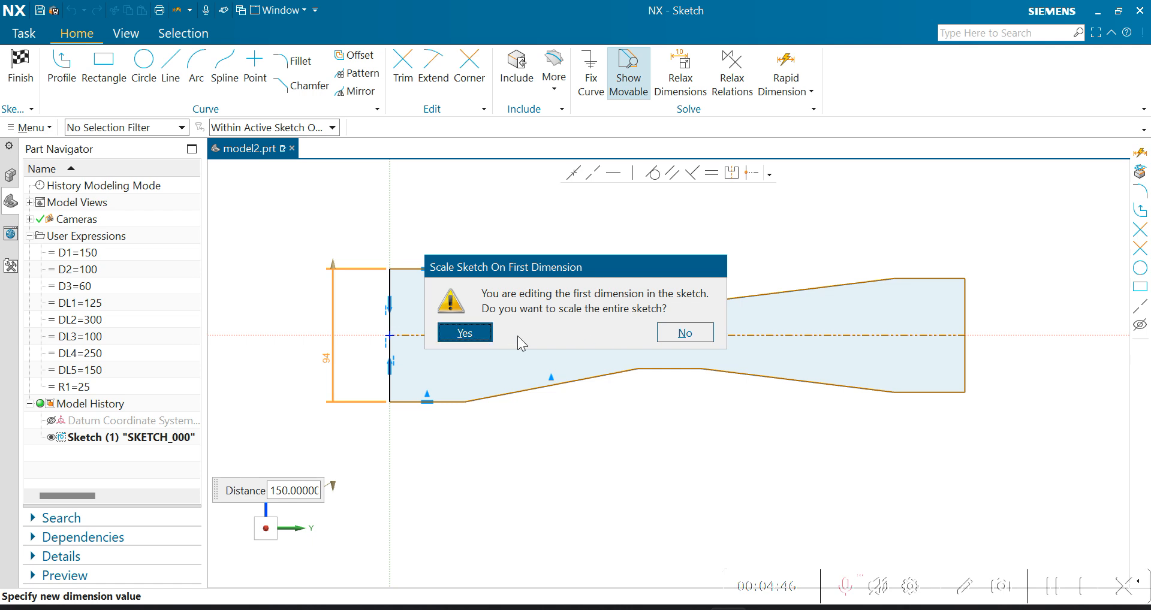
click(467, 333)
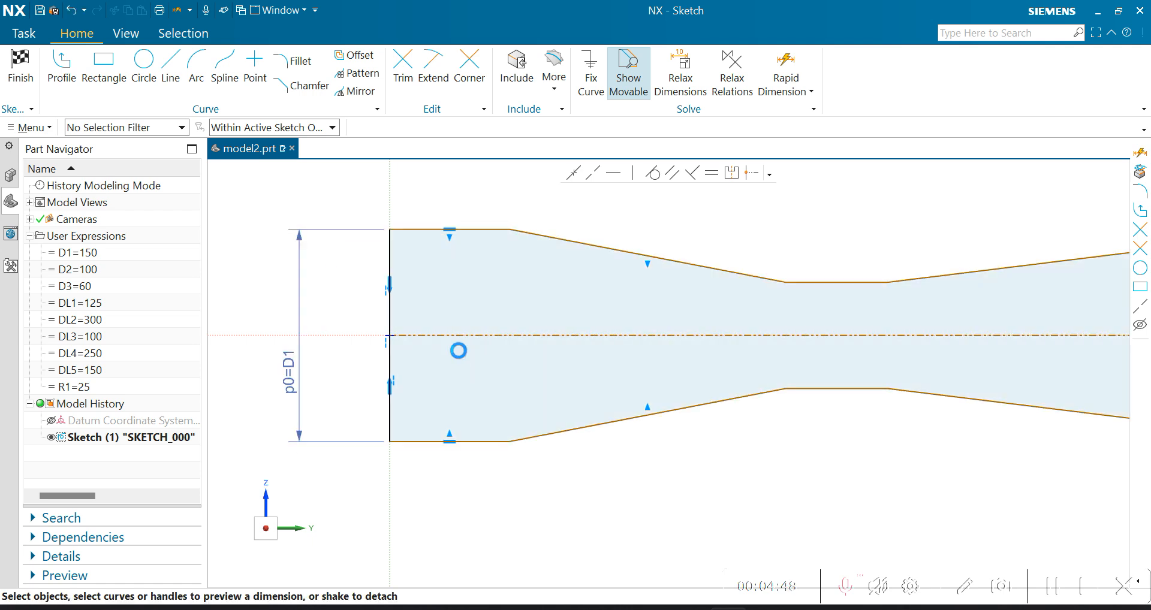
scroll(371, 363, down, 3)
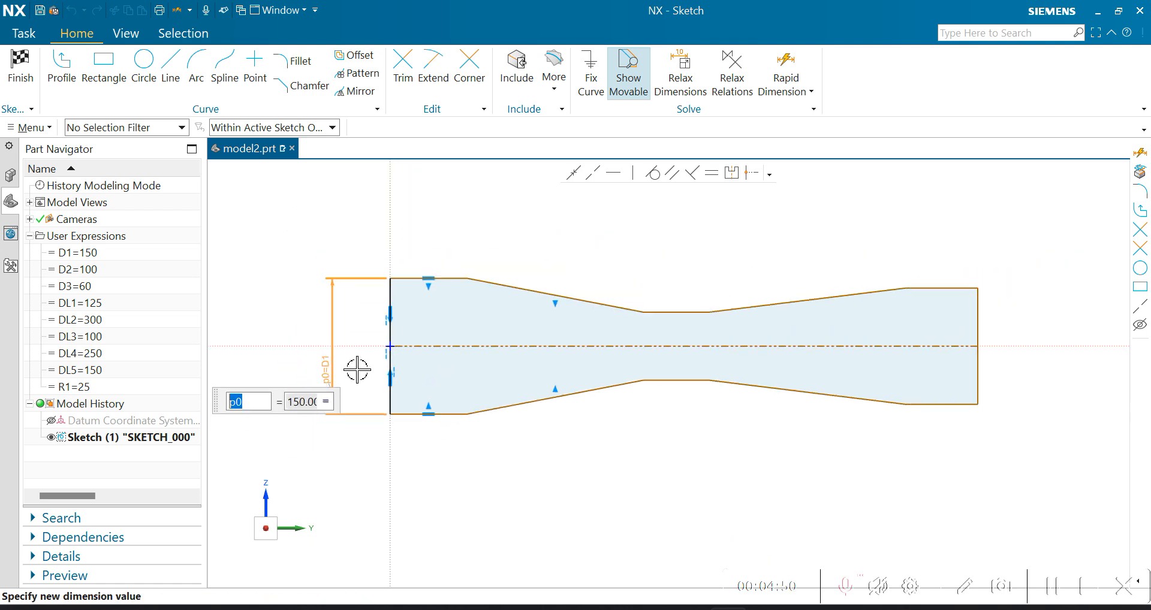
key(Escape)
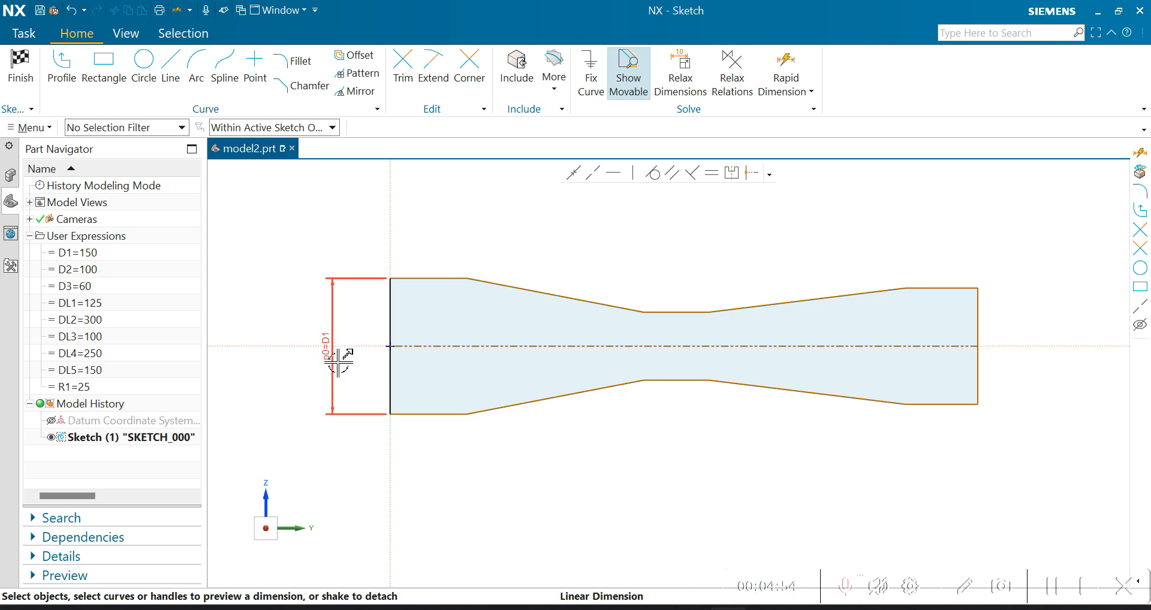
- Check the dimensioned drawing in PowerPoint, return to NX and add a rapid dimension for the right end's overall height, placed outside the profile
scroll(427, 373, down, 3)
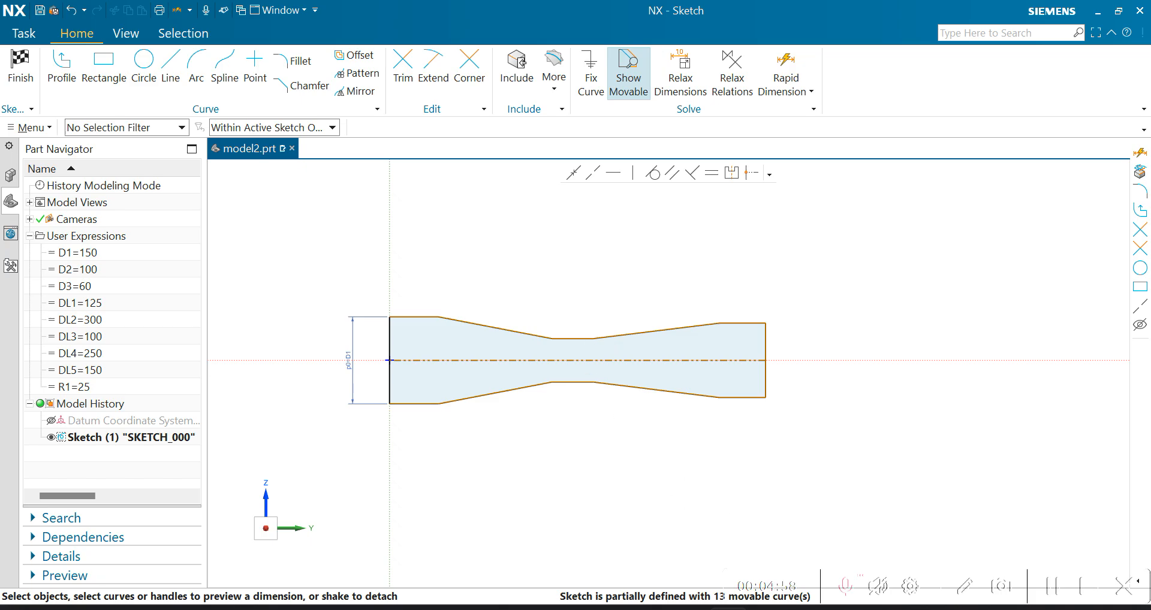
key(alt+Tab)
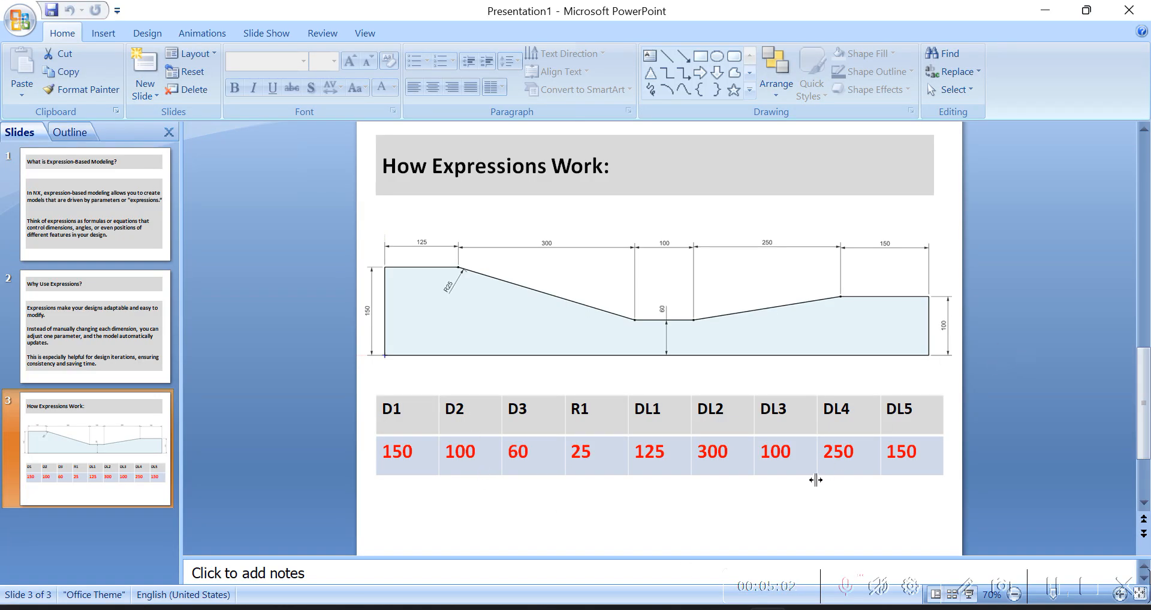
key(alt+Tab)
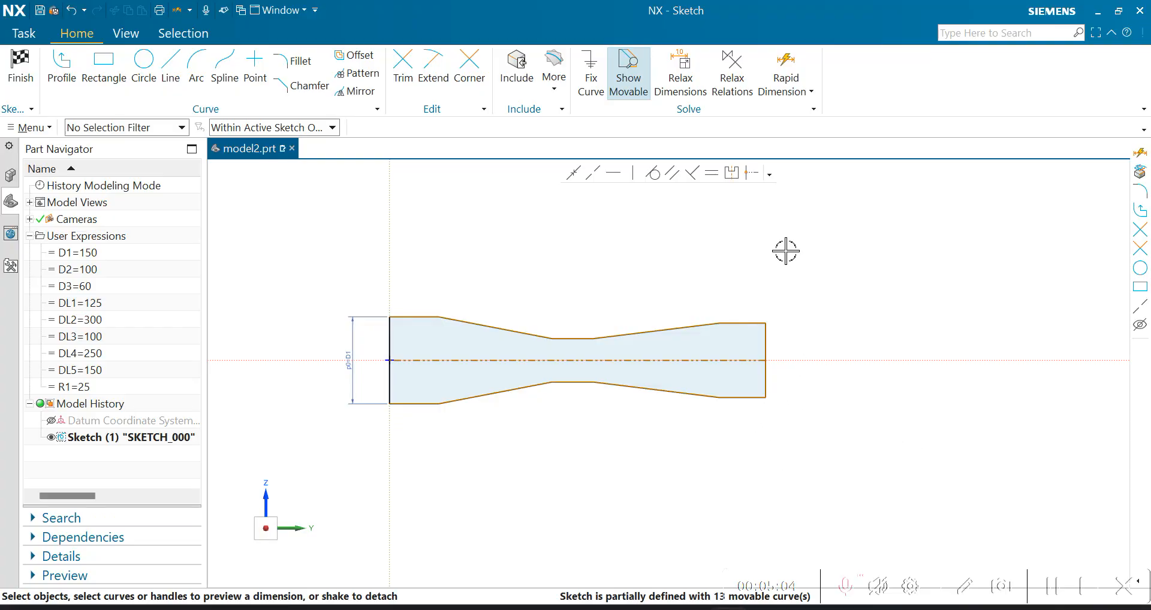
click(782, 67)
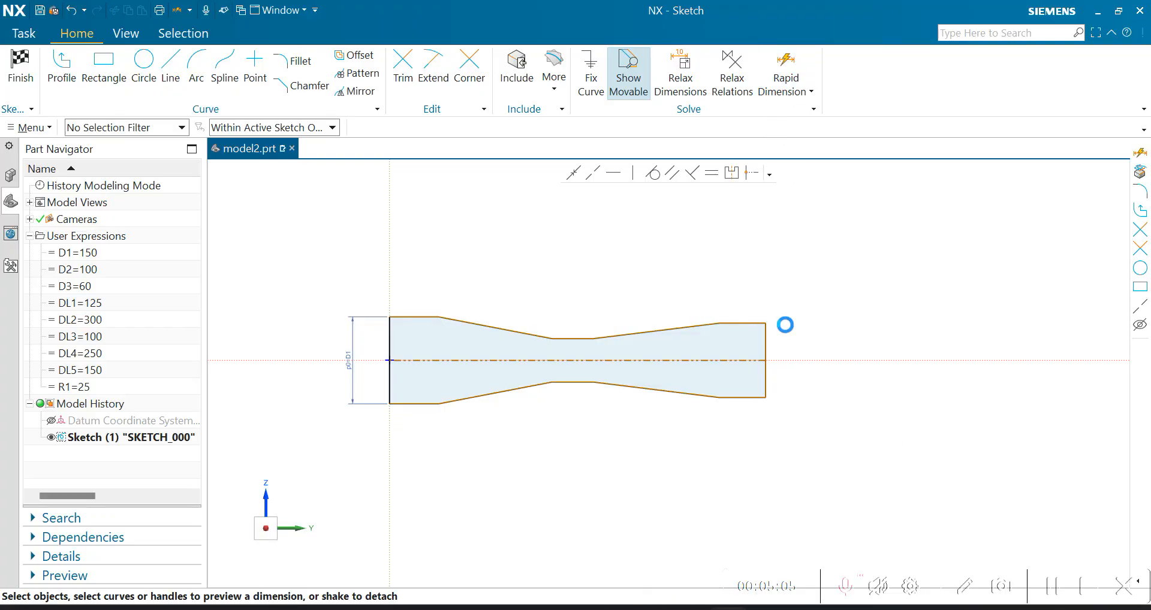
click(743, 323)
click(742, 397)
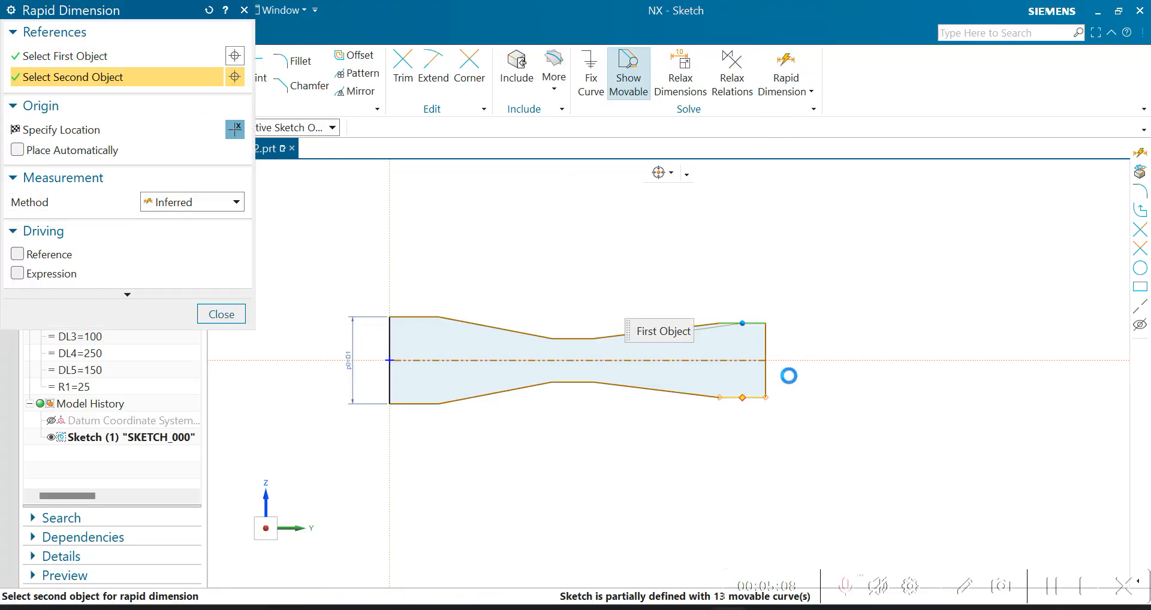
click(787, 377)
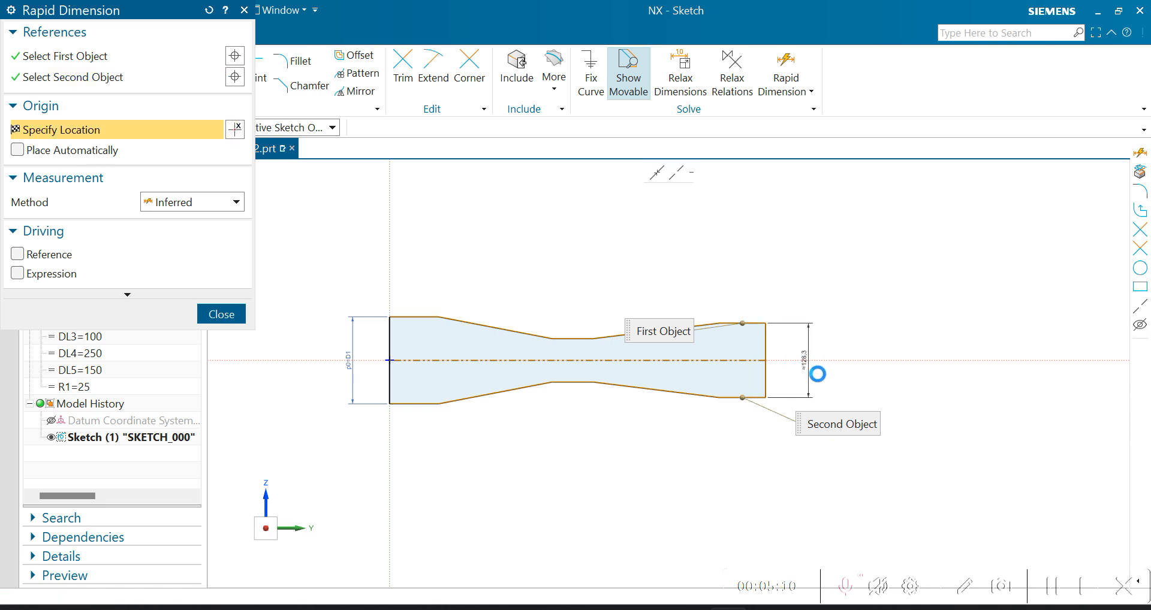
click(816, 374)
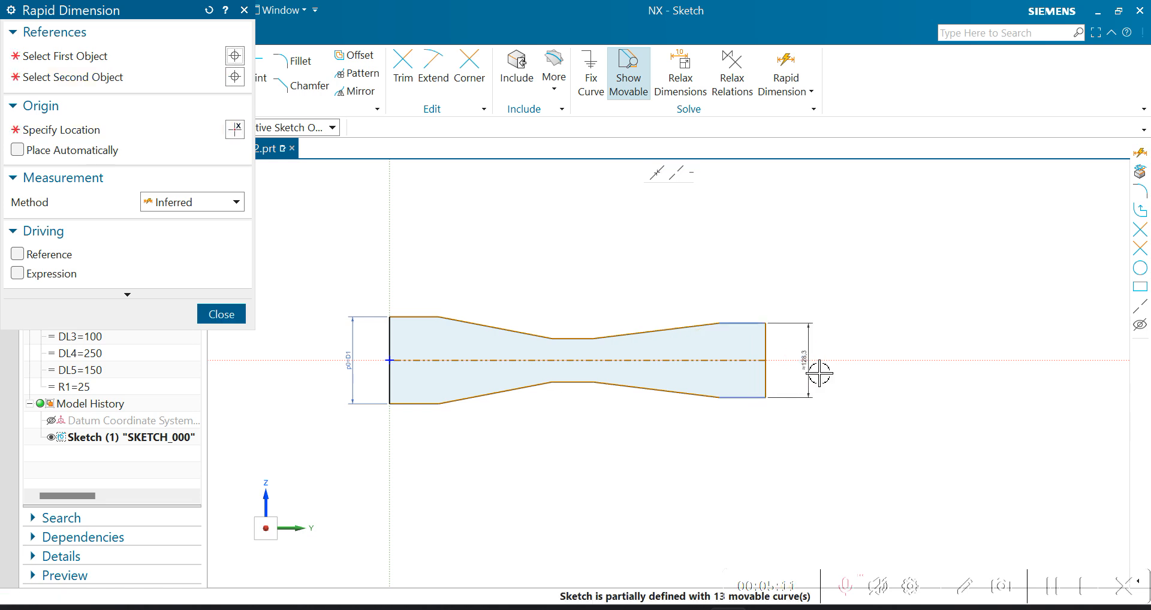
click(220, 314)
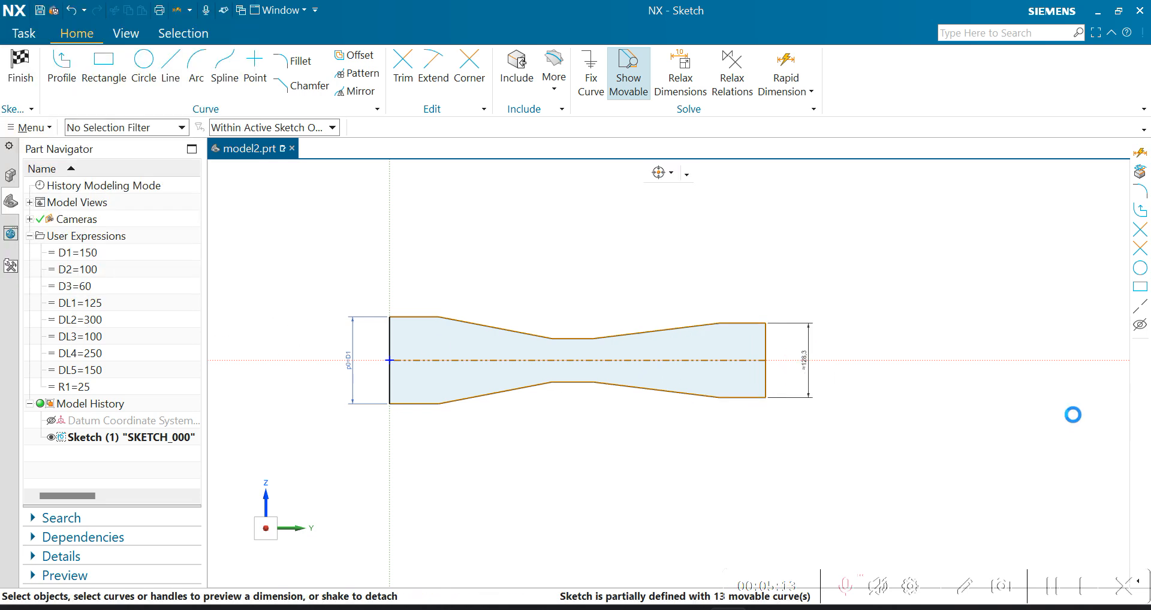
- Link the height dimension of the profile's right end to the expression =D2
double_click(804, 372)
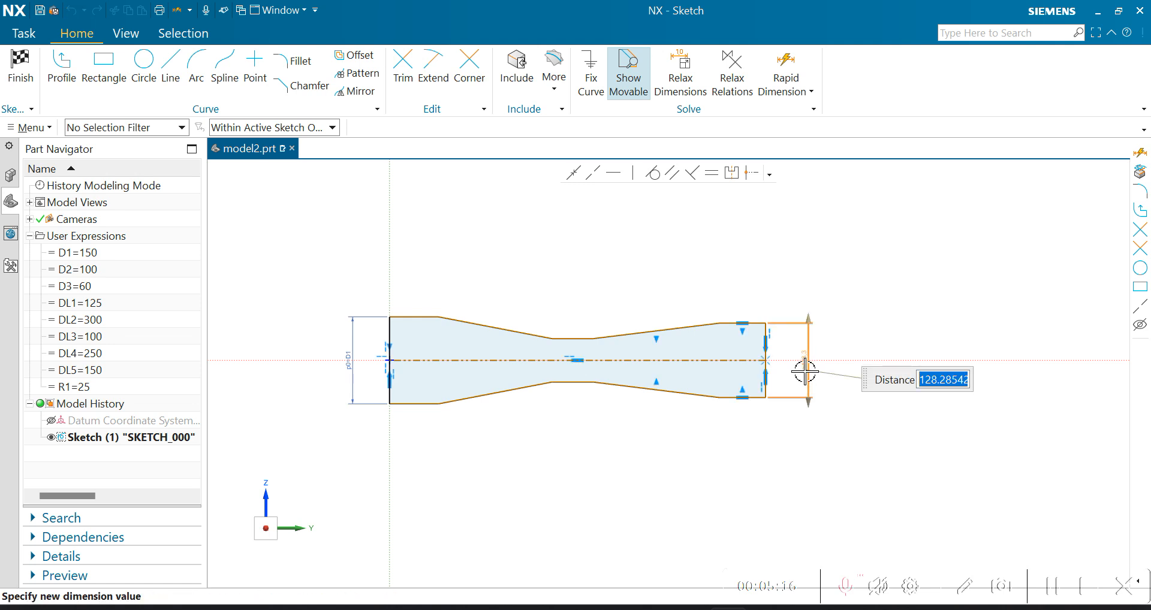
text(=)
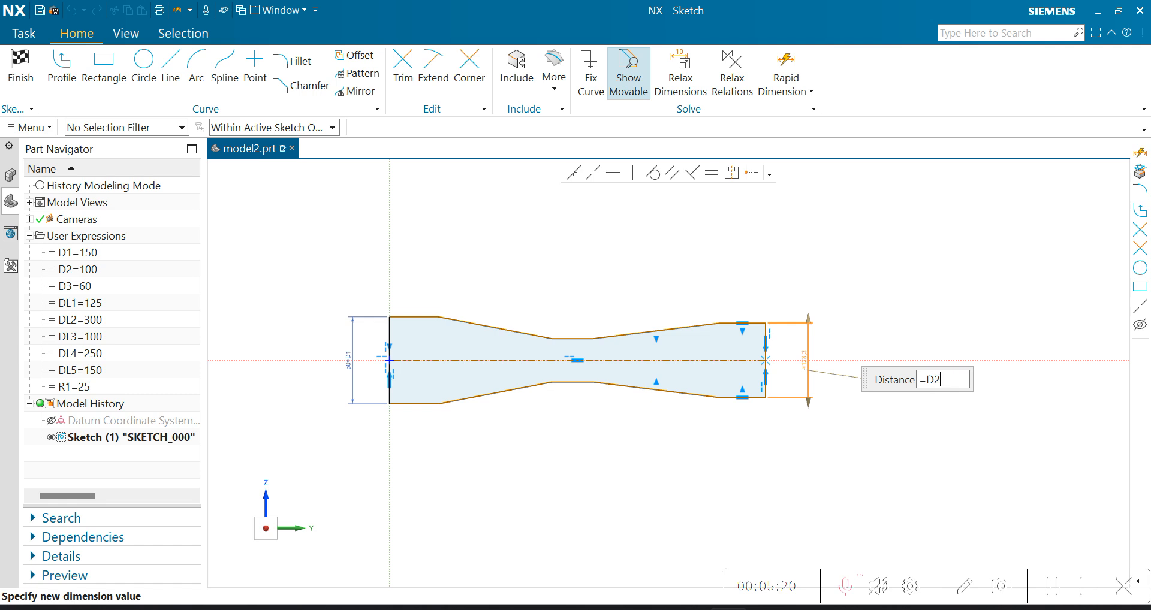
key(Return)
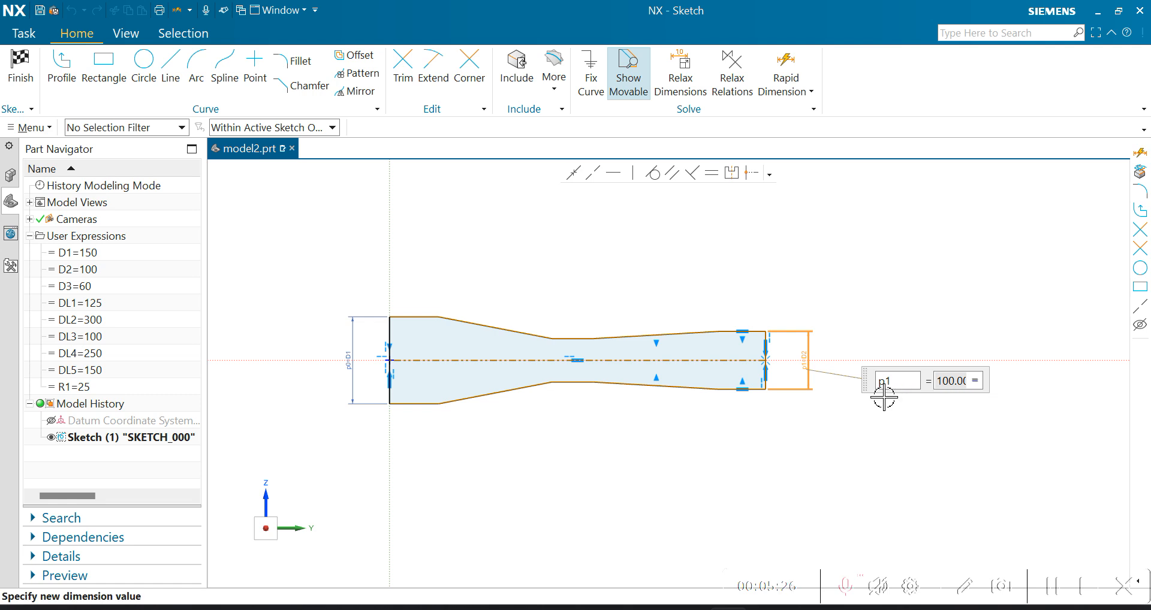
key(Escape)
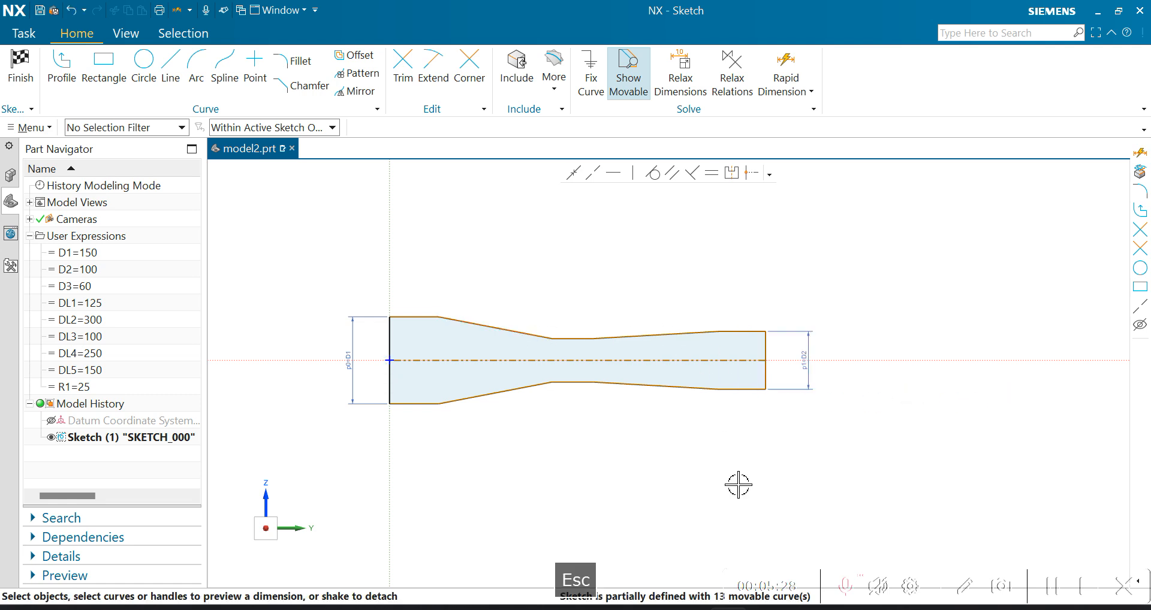
- Check the PowerPoint drawing, return to NX and add a rapid dimension between the upper and lower edges of the profile's narrow neck
click(768, 609)
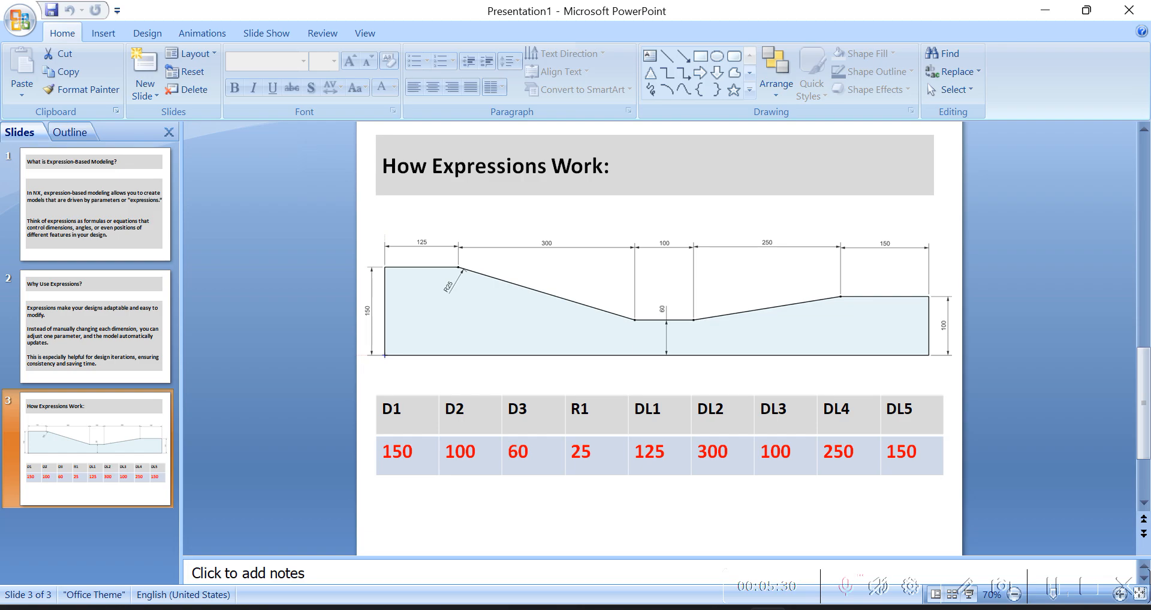
click(727, 608)
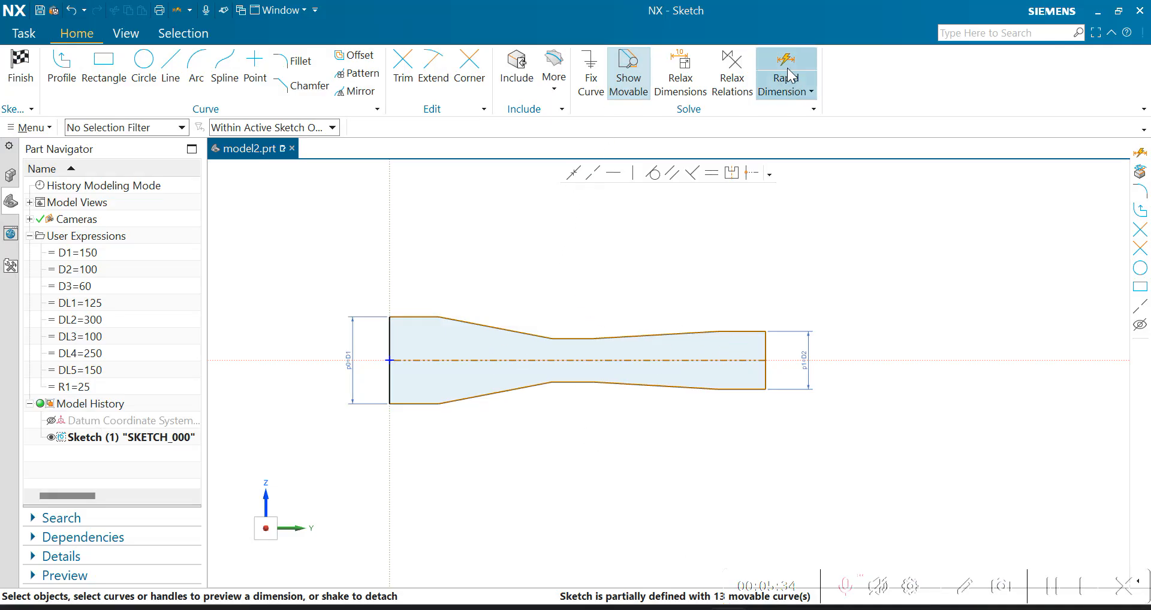
scroll(578, 309, up, 3)
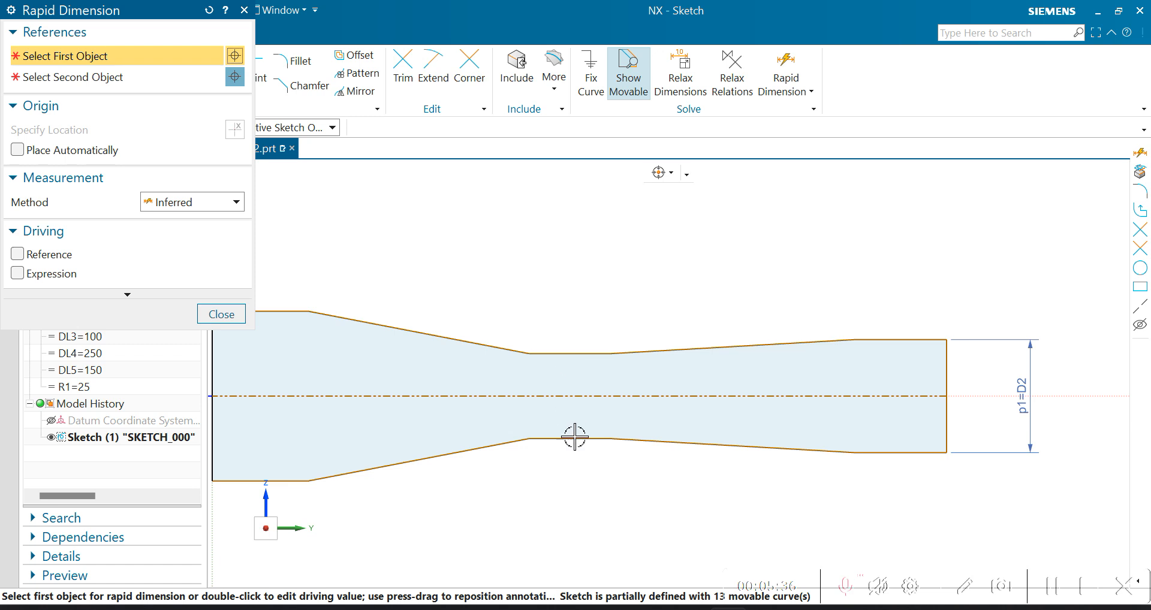
click(574, 441)
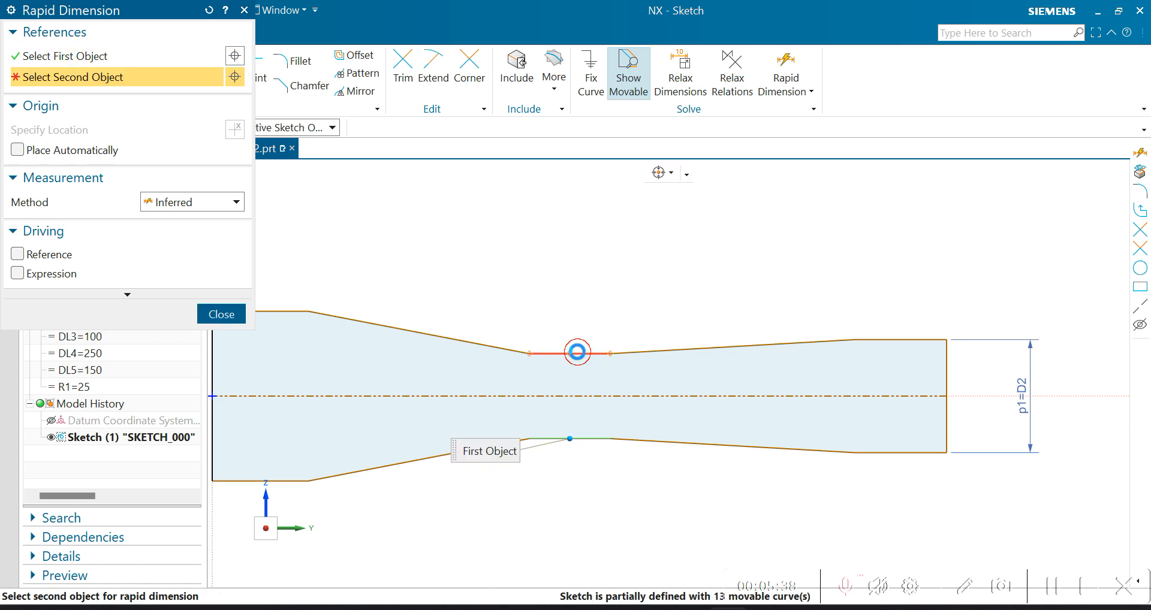
click(578, 353)
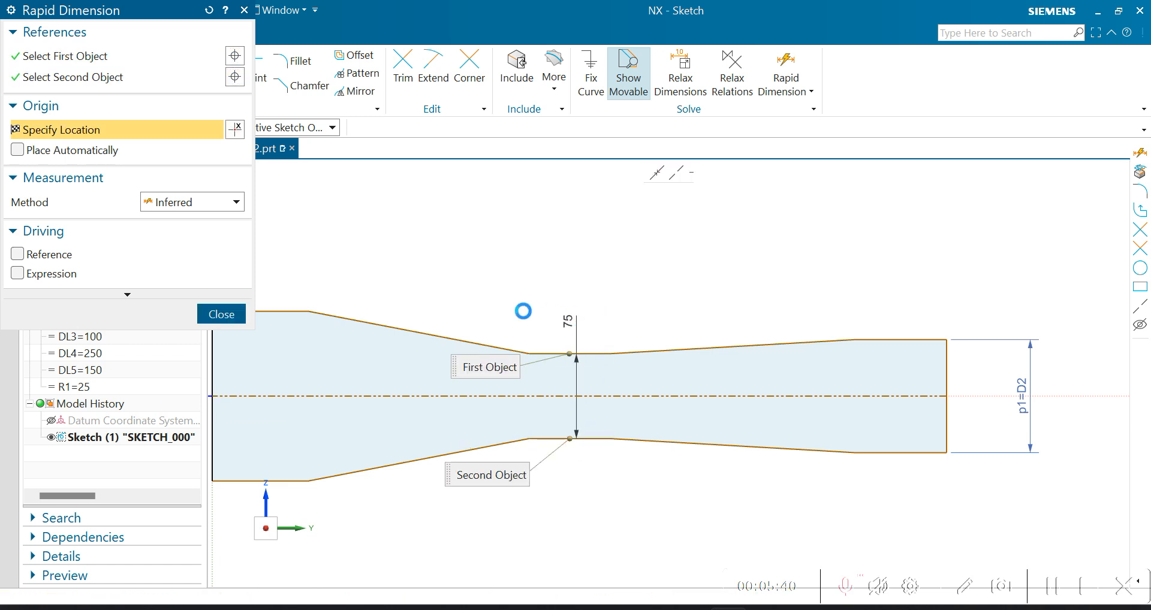
click(236, 312)
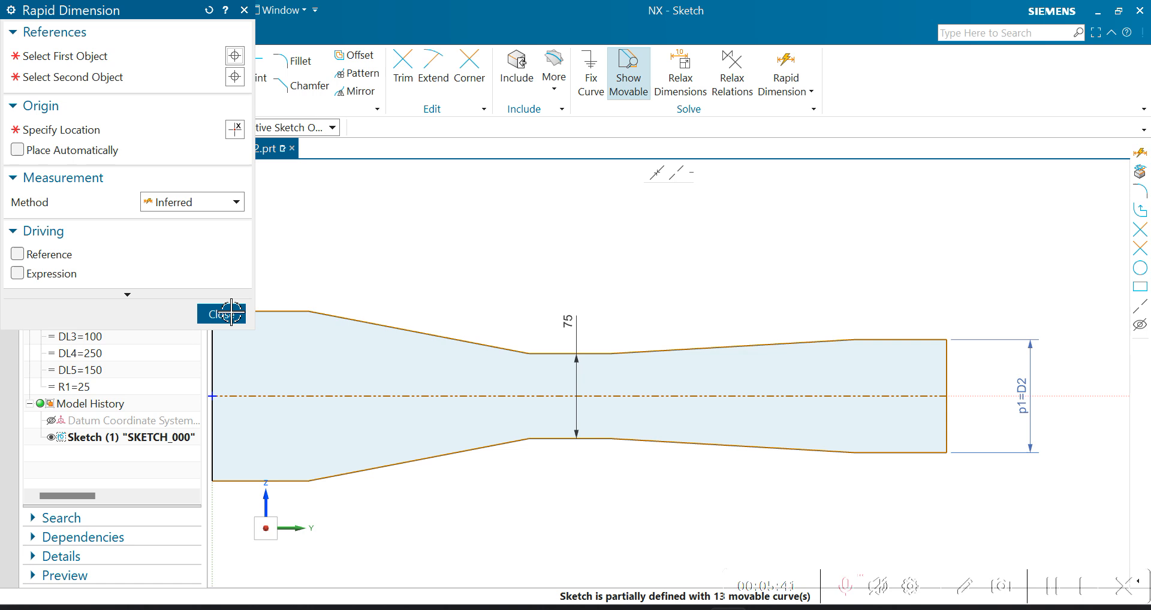
- Link the neck's height dimension to the expression =D3
double_click(567, 325)
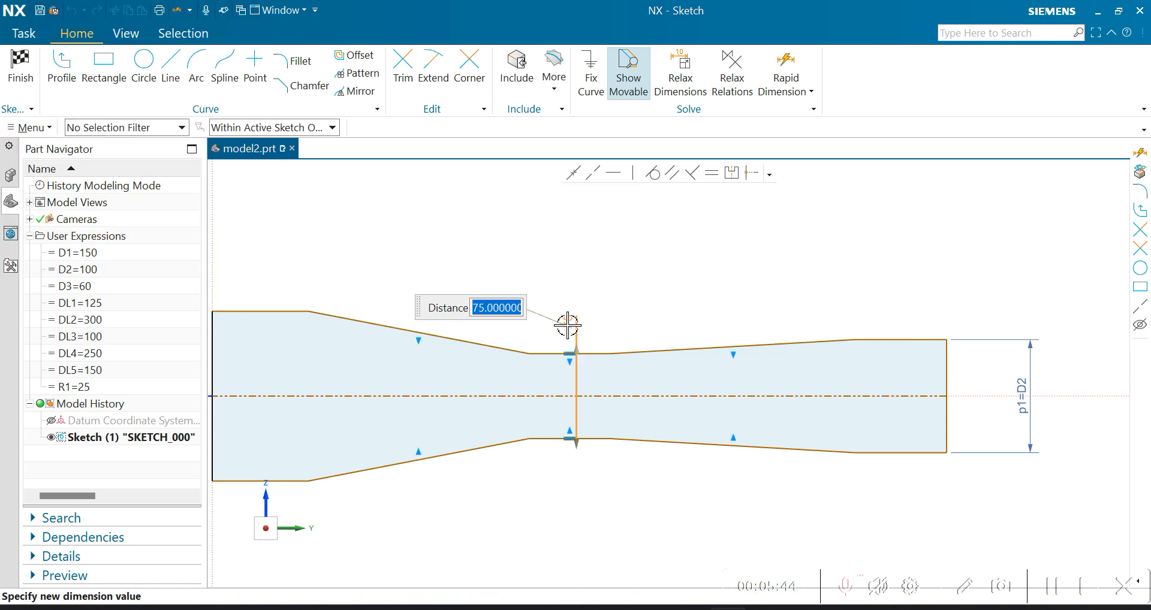
text(=)
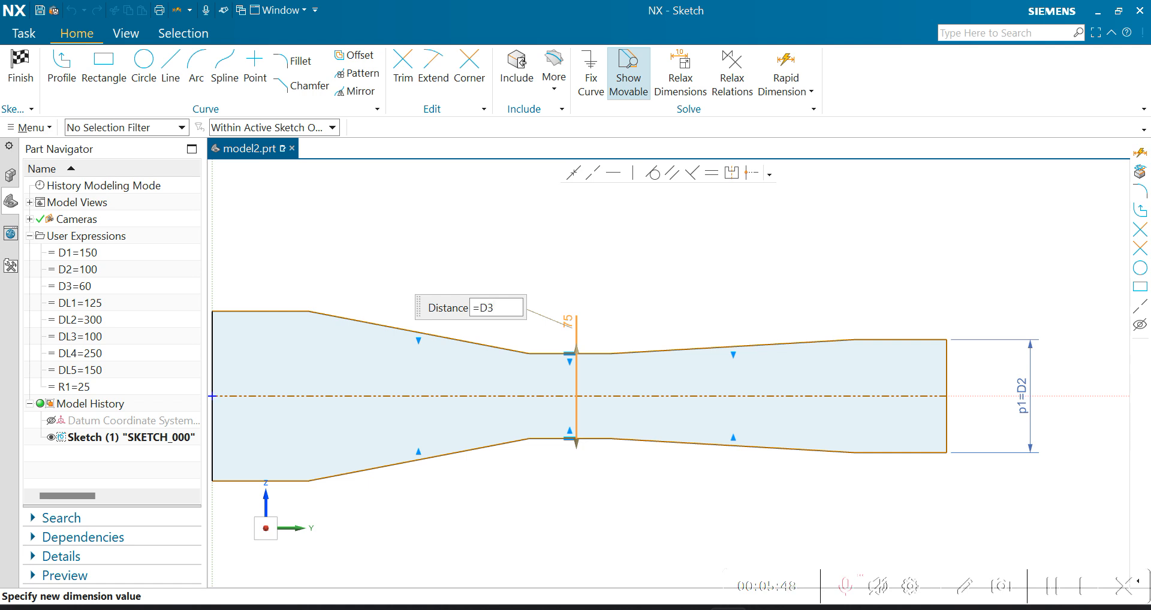
text(D3)
key(Return)
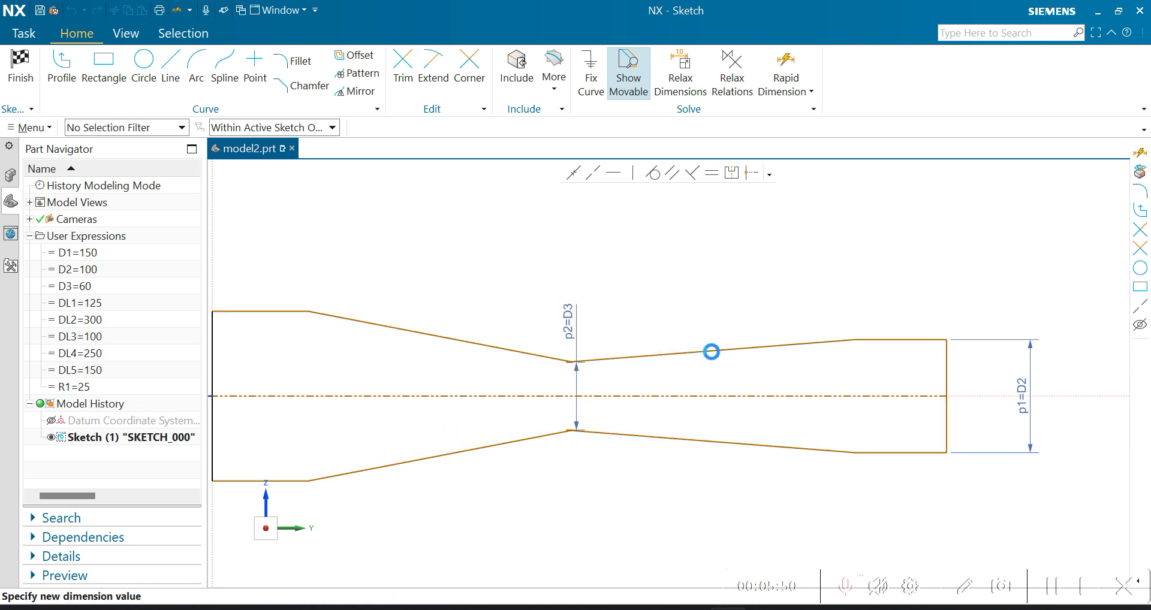
key(Escape)
- Examine how the short neck edge meets the sloping lines, both up close and within the whole profile
scroll(750, 382, down, 2)
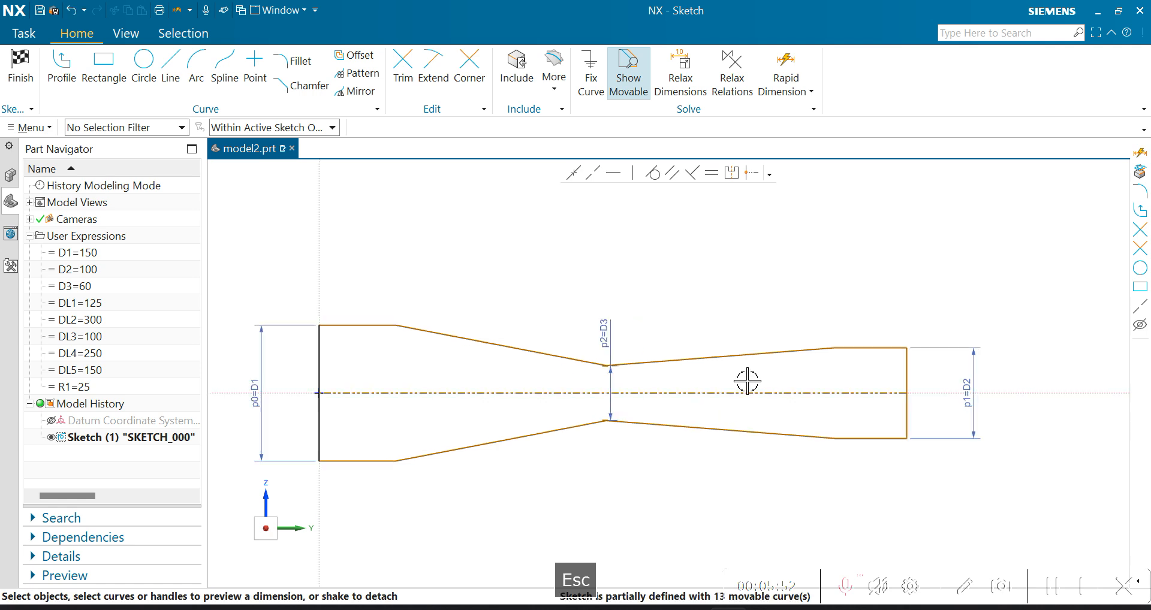
scroll(634, 358, up, 3)
scroll(635, 383, up, 4)
scroll(761, 368, down, 4)
scroll(624, 381, down, 2)
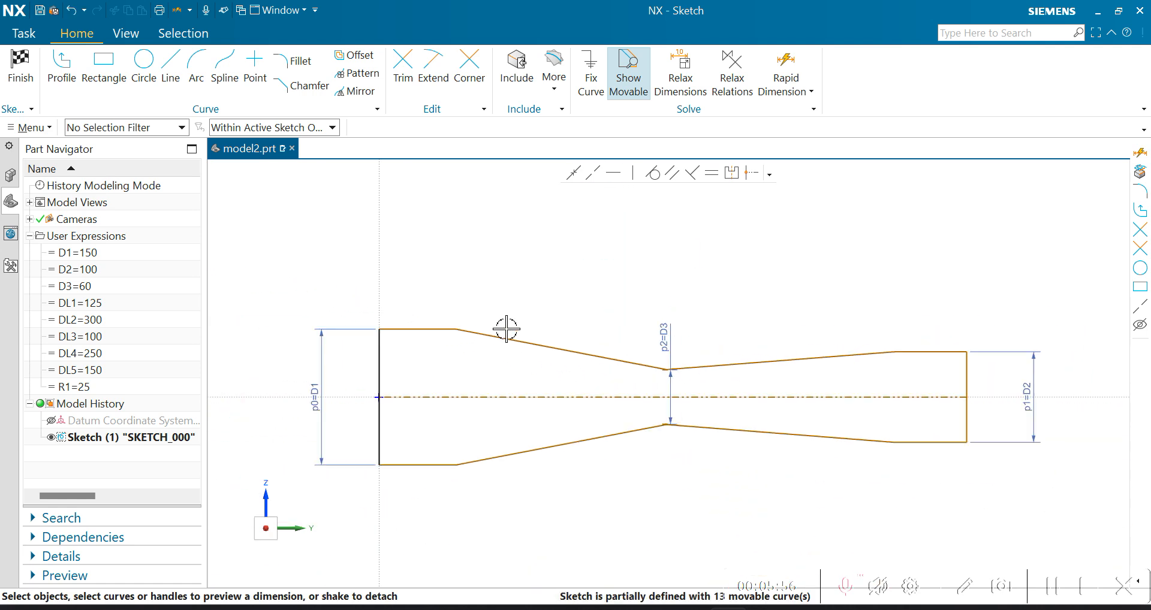
scroll(665, 368, up, 3)
scroll(658, 374, up, 4)
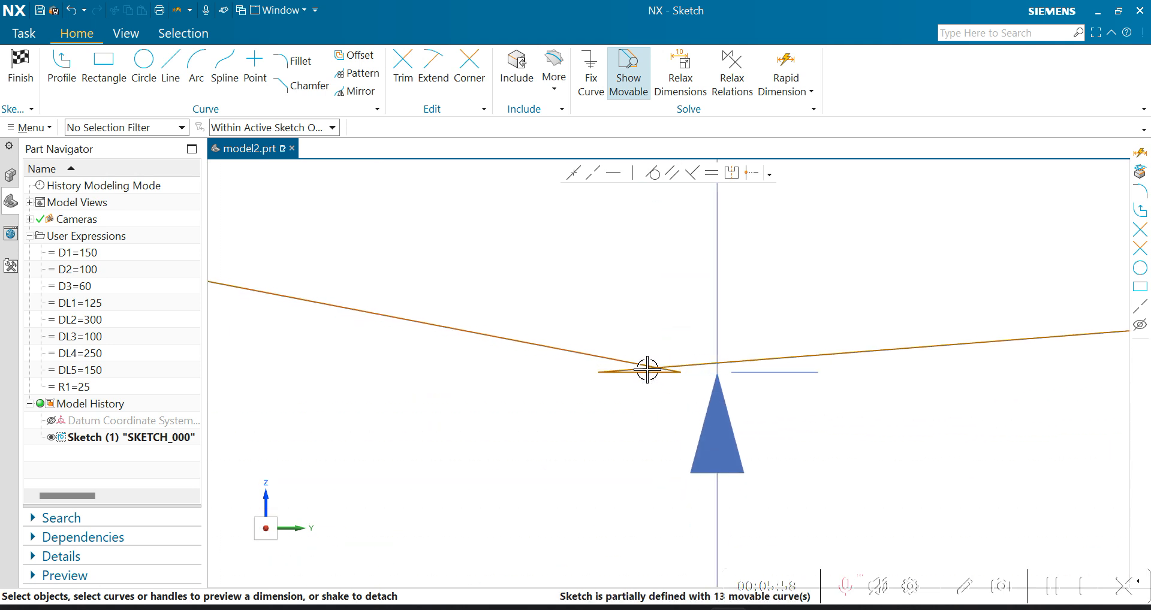
scroll(751, 366, down, 4)
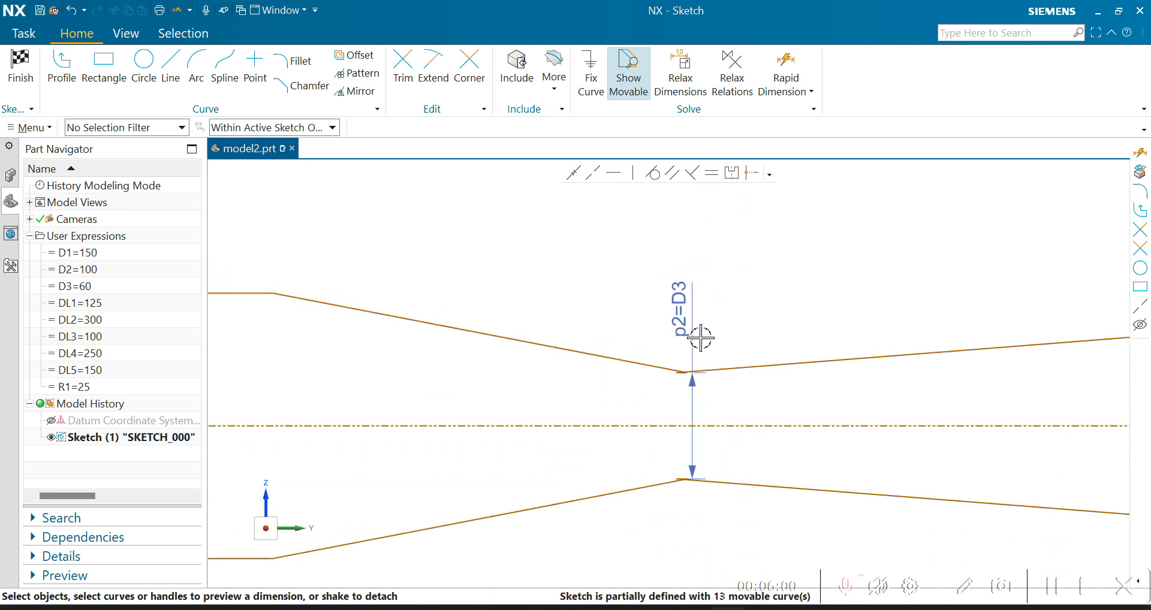
scroll(571, 362, down, 3)
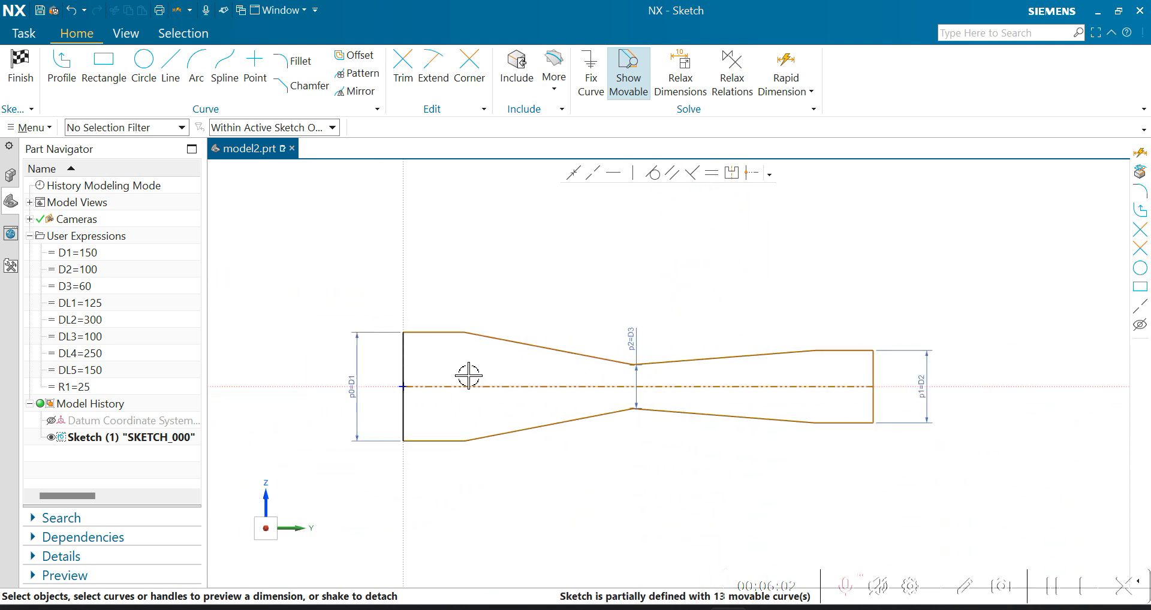
scroll(418, 324, up, 2)
scroll(454, 317, down, 1)
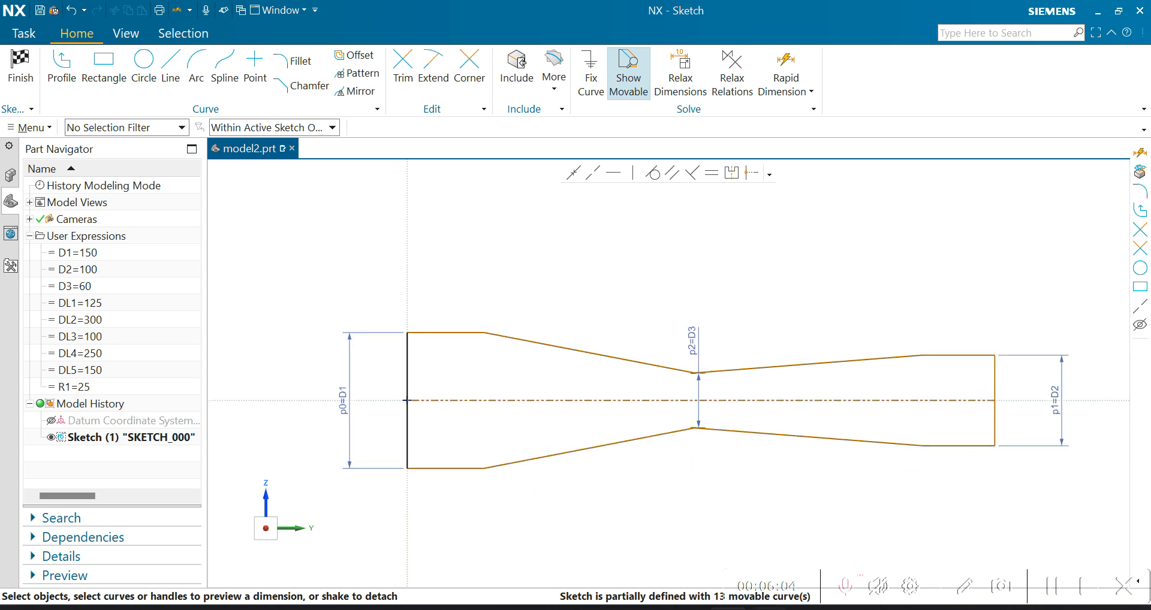
- Check the PowerPoint drawing, return to NX and add a horizontal rapid dimension above the left straight section, from the vertical axis to its corner
key(alt+Tab)
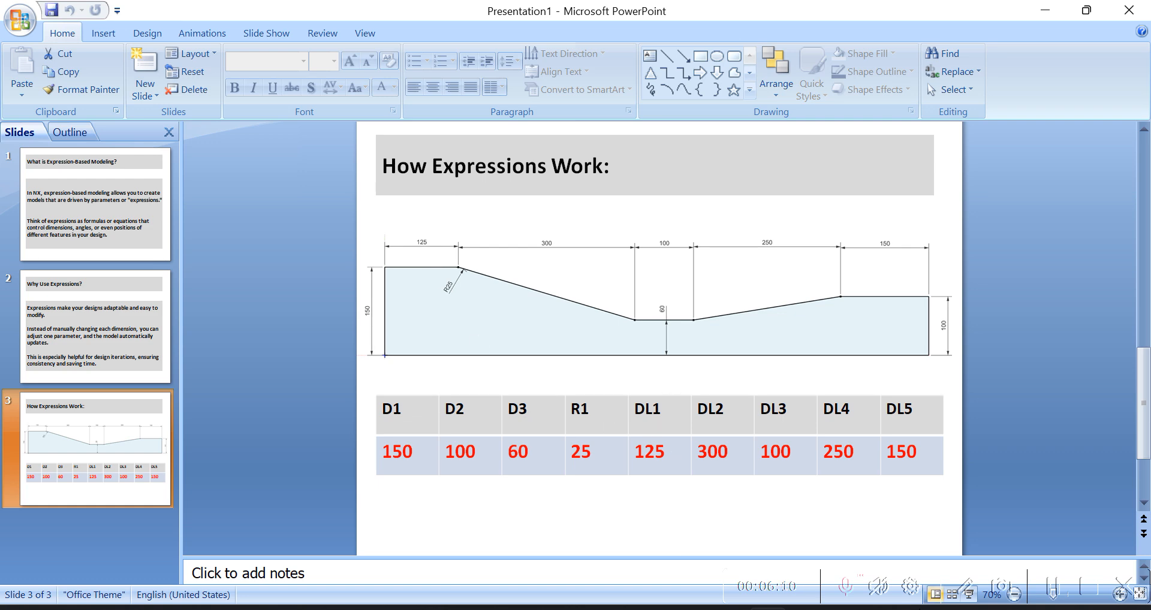
key(alt+Tab)
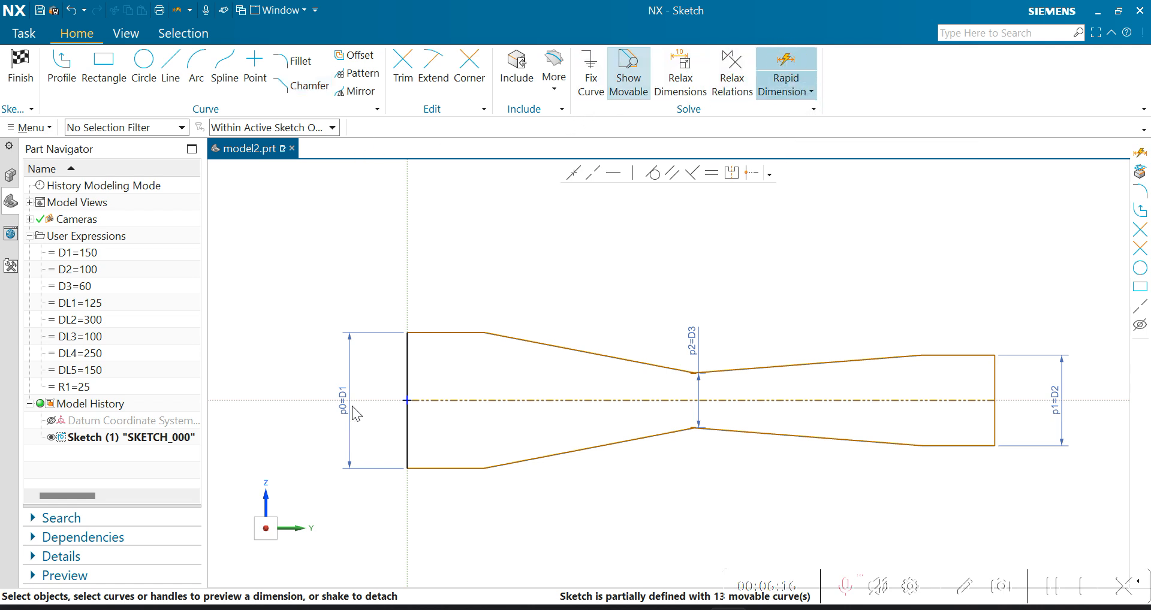
click(788, 67)
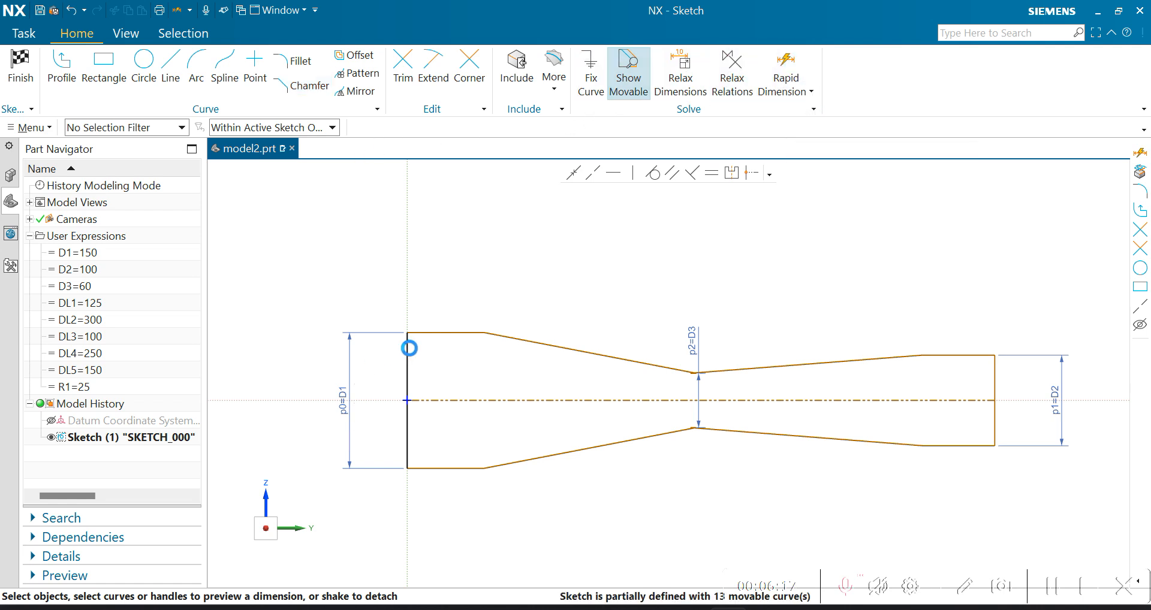
click(408, 303)
click(484, 332)
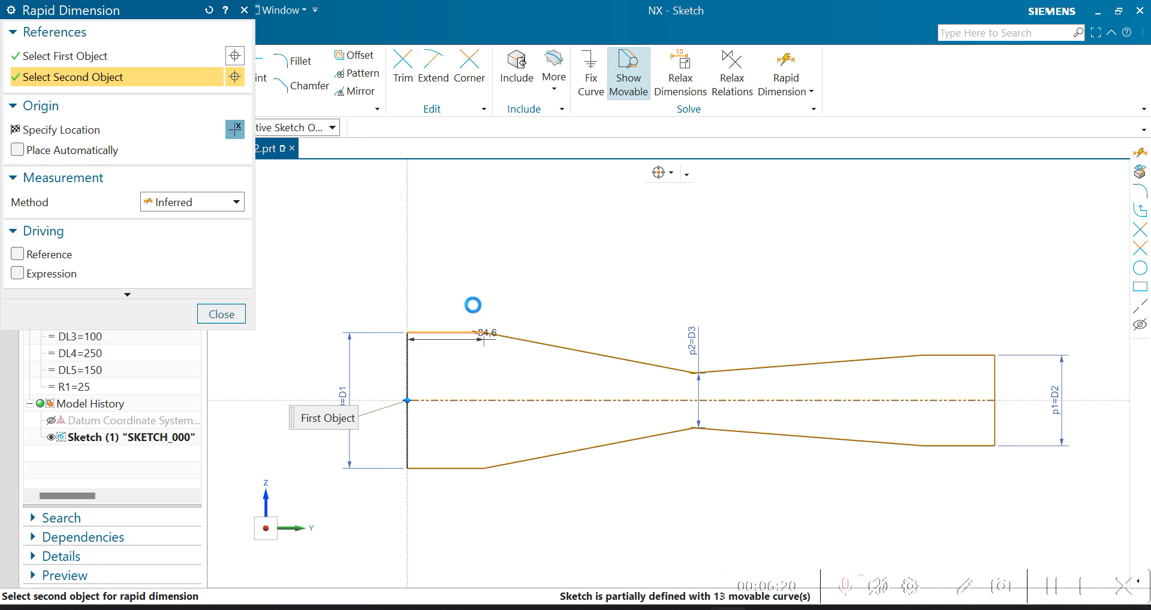
click(507, 301)
click(237, 321)
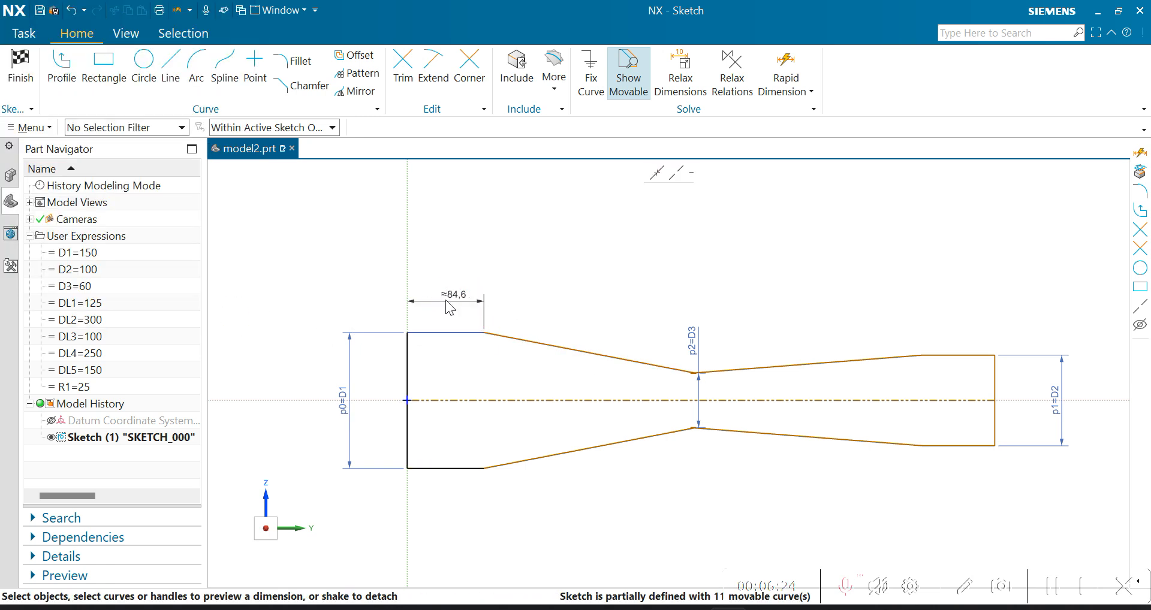
- Link the length dimension of the left straight section to the expression =DL1
double_click(453, 297)
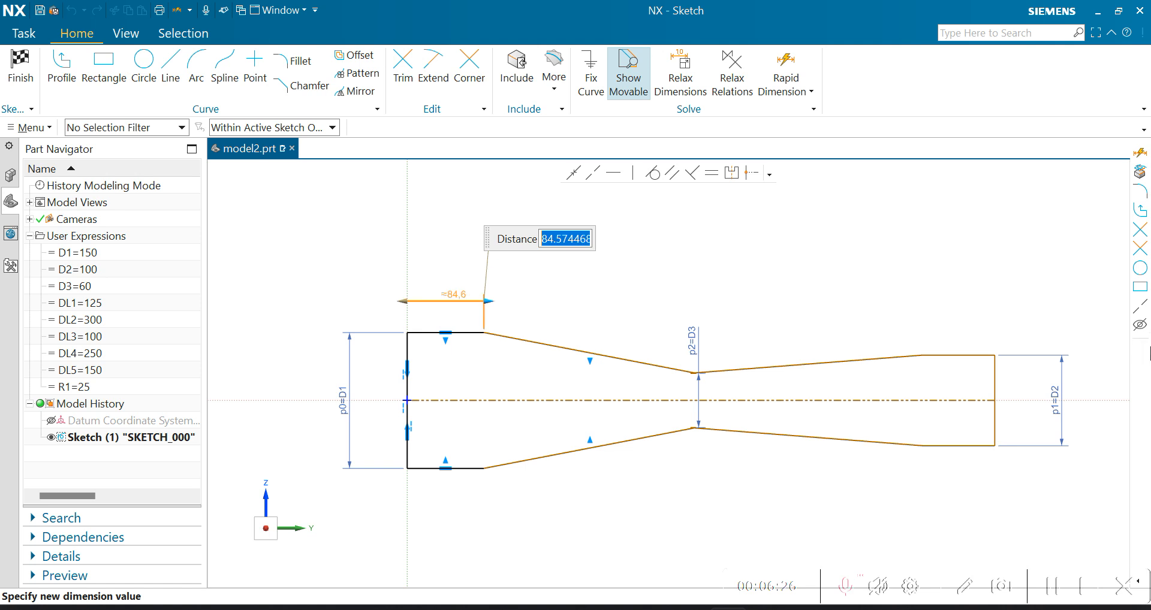
text(=)
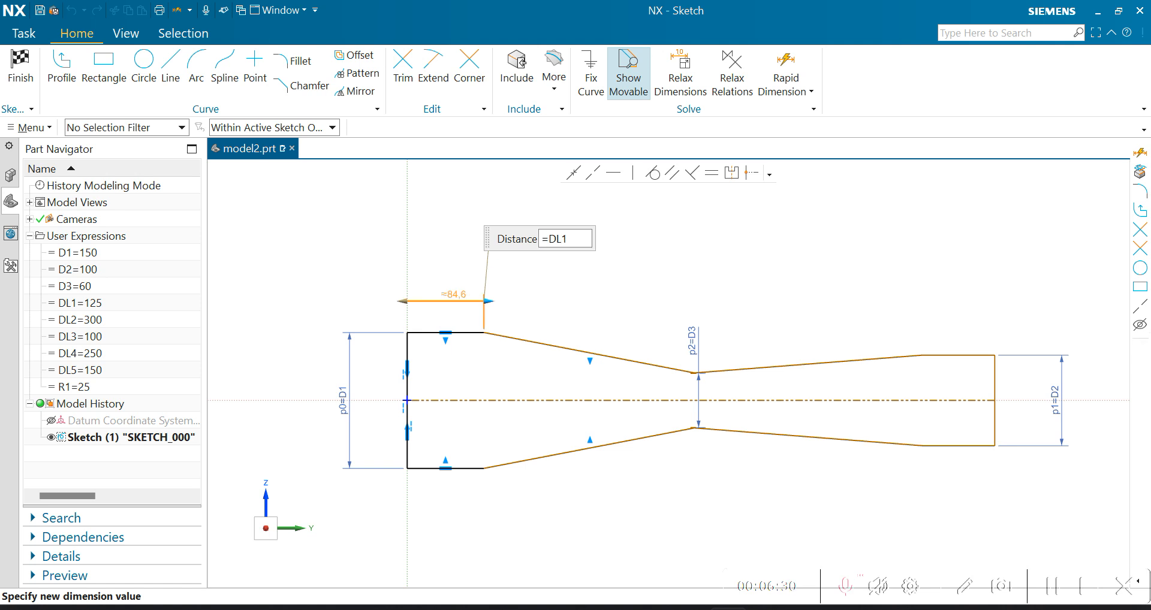
key(Return)
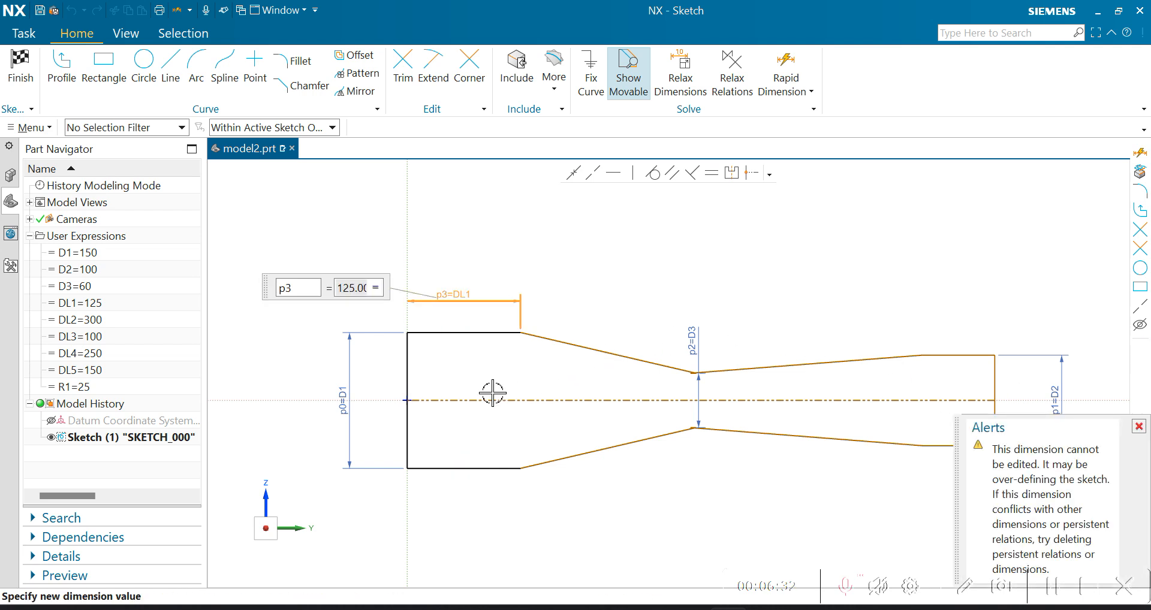
key(Escape)
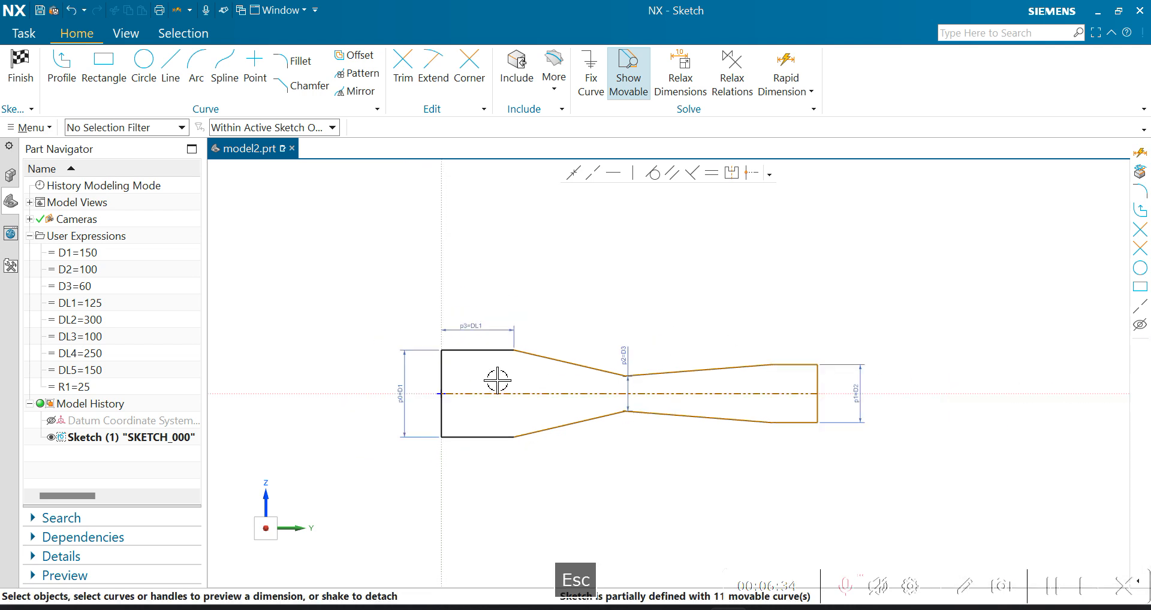
- Inspect the neck and the whole profile, and switch to PowerPoint to consult the dimensioned drawing for the next section length
scroll(654, 365, up, 2)
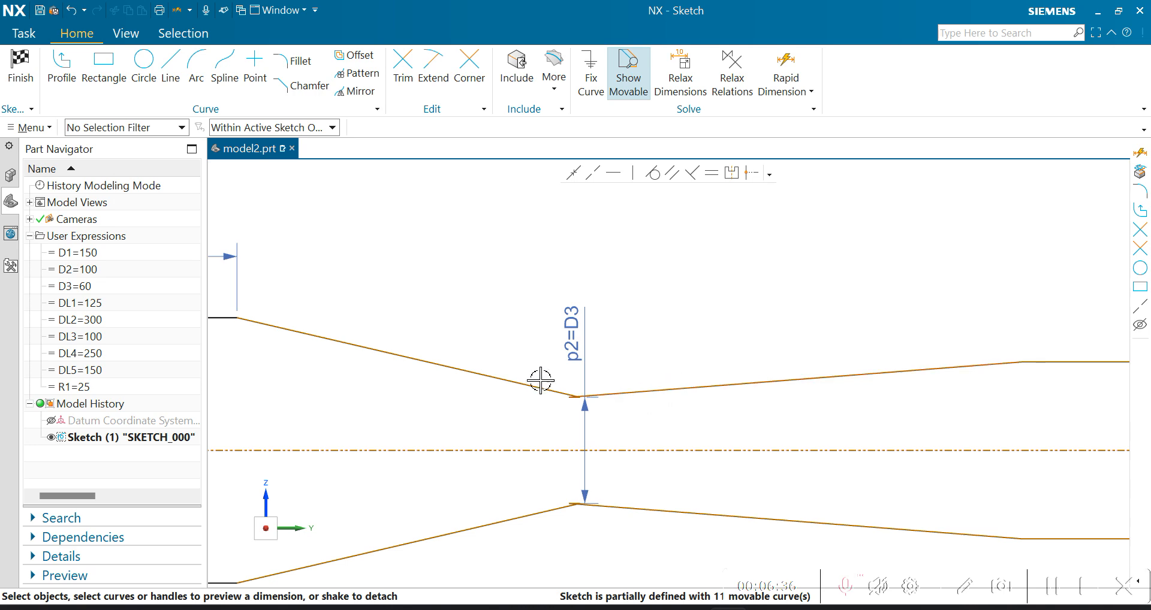
scroll(535, 381, down, 3)
scroll(560, 367, down, 1)
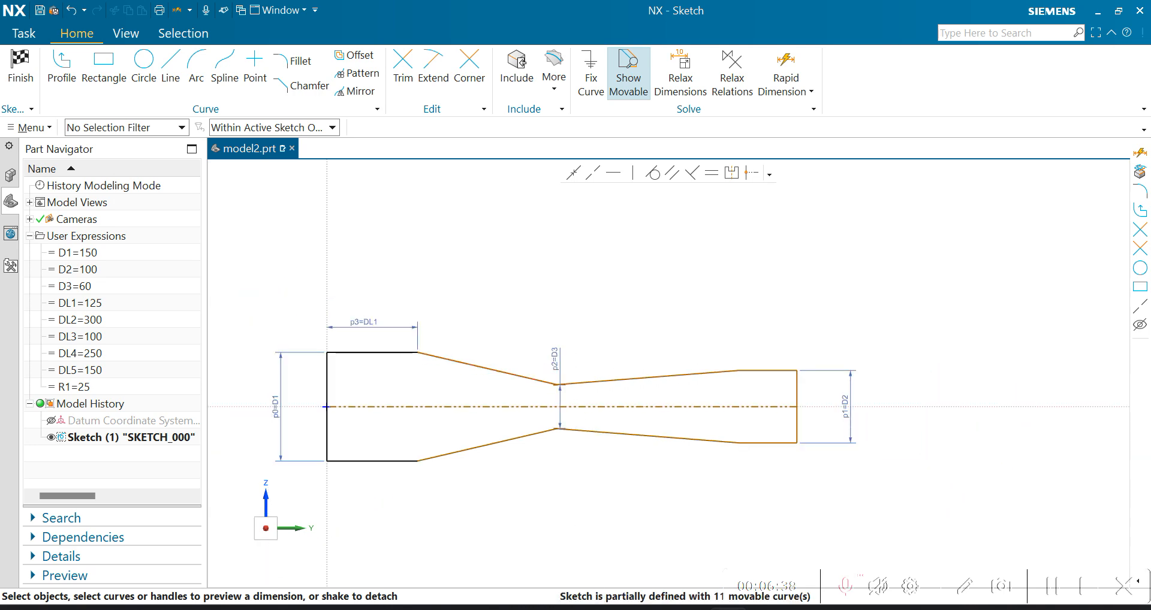
key(alt+Tab)
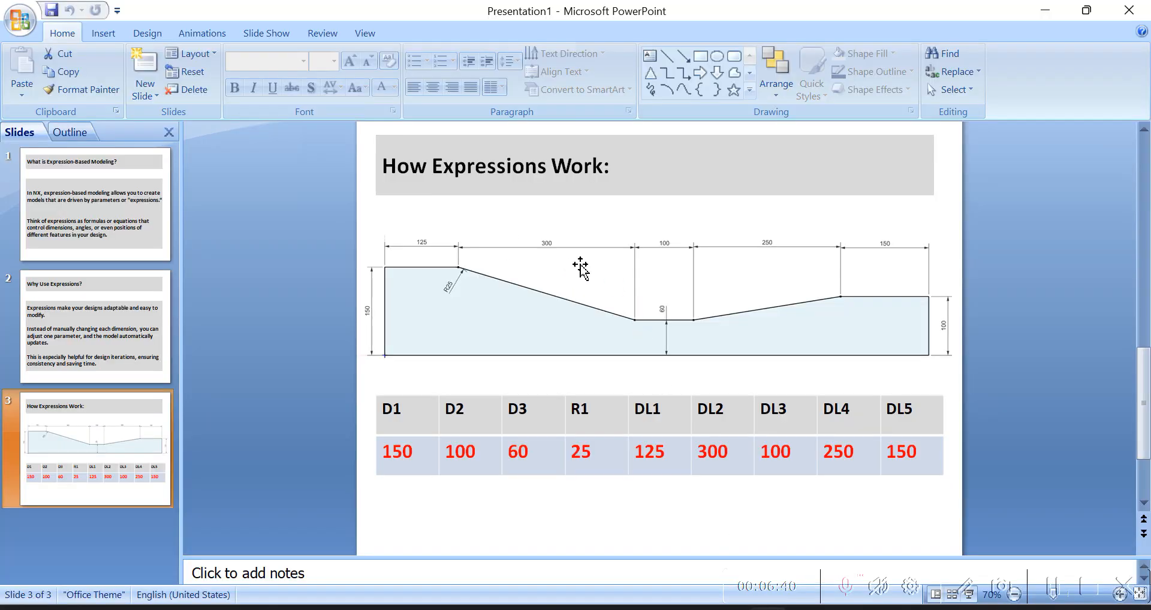
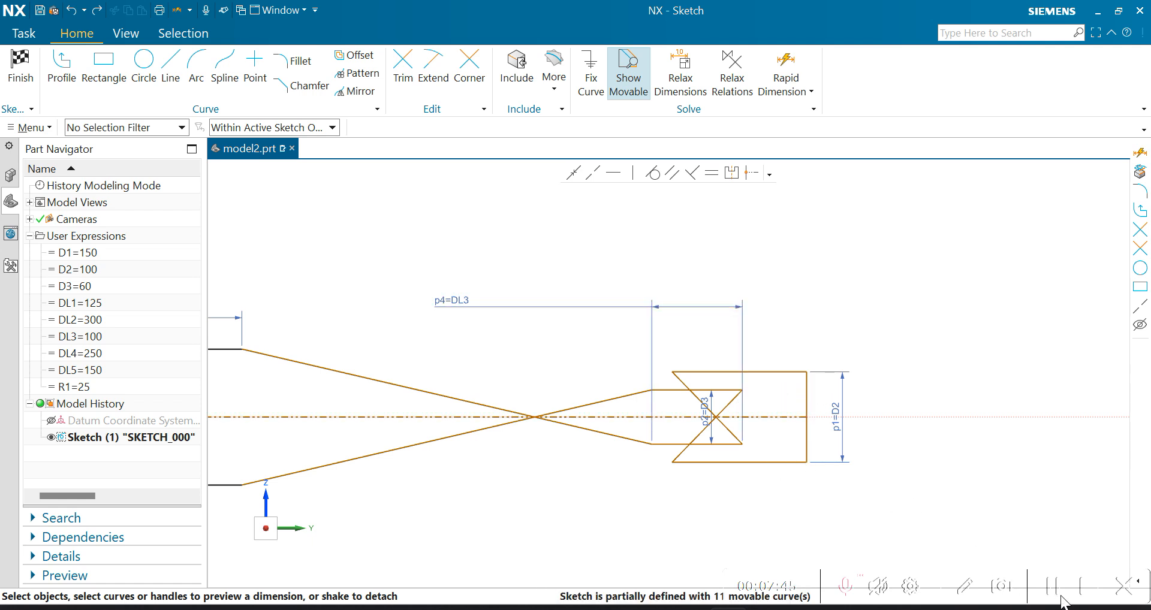
- Redo the undone sketch changes, then consult the dimensioned drawing in PowerPoint and return to NX
key(ctrl+y)
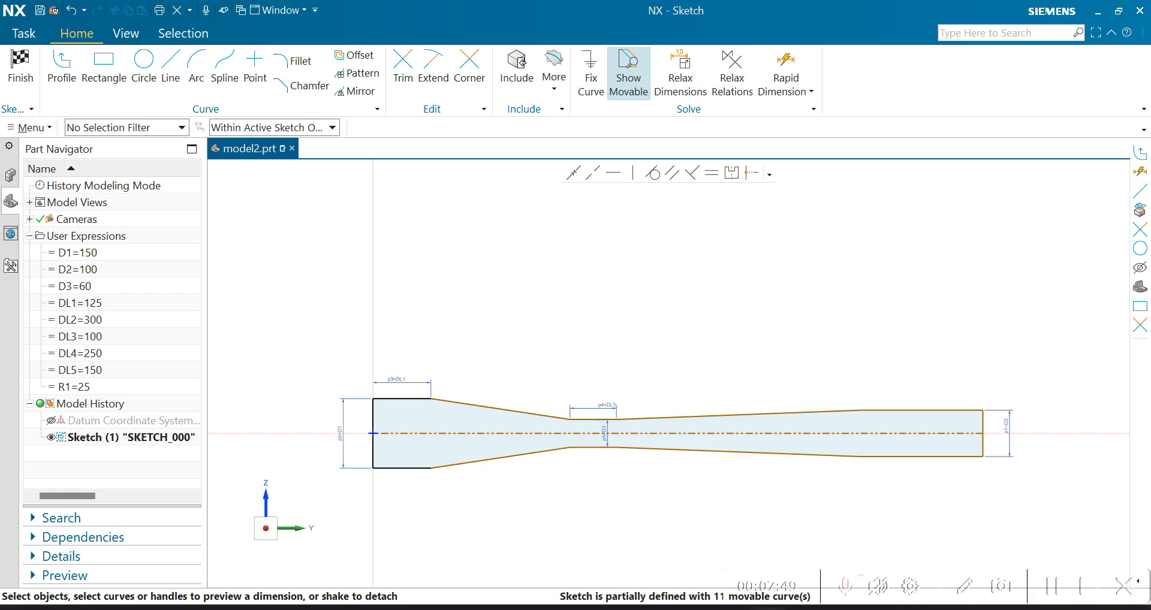
key(alt+Tab)
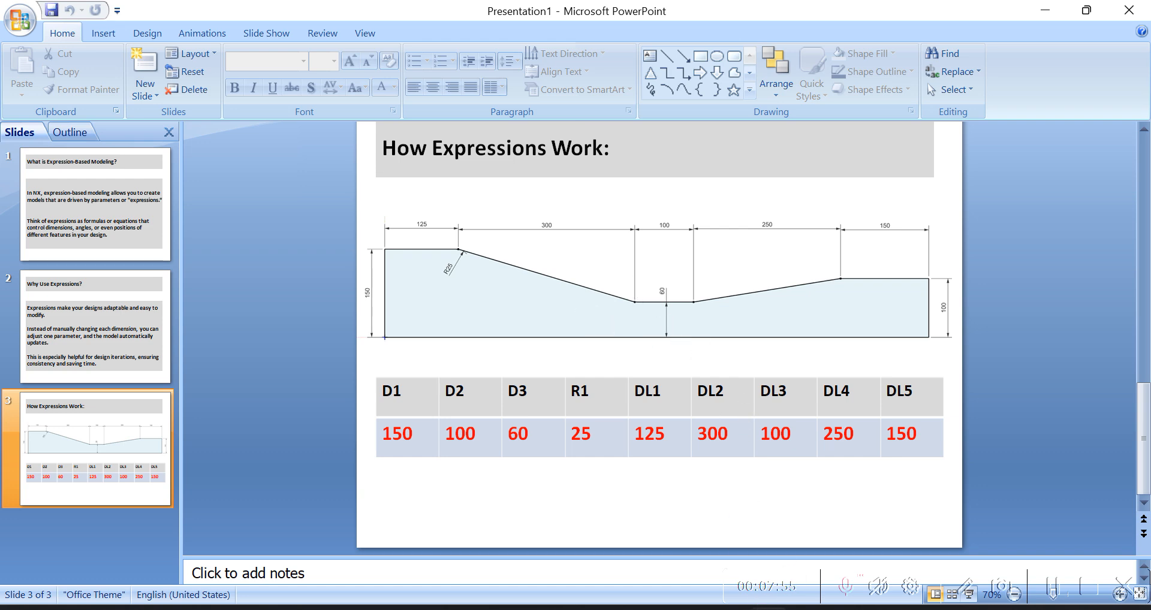
key(alt+Tab)
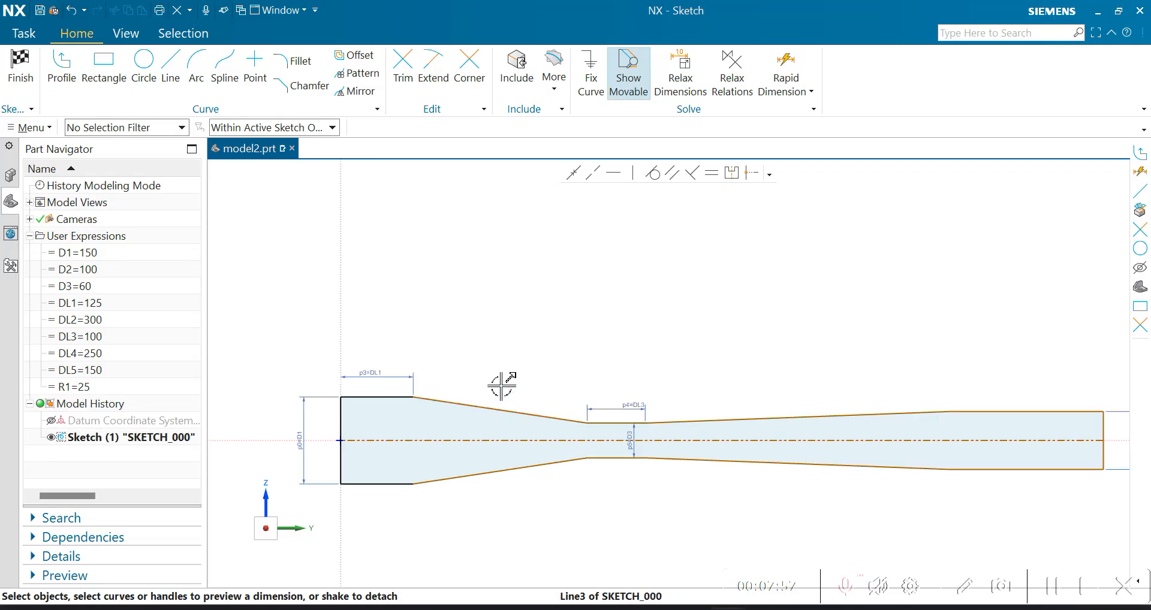
- Add a horizontal rapid dimension above the left sloping line, from the left straight section's corner to the start of the neck
click(789, 72)
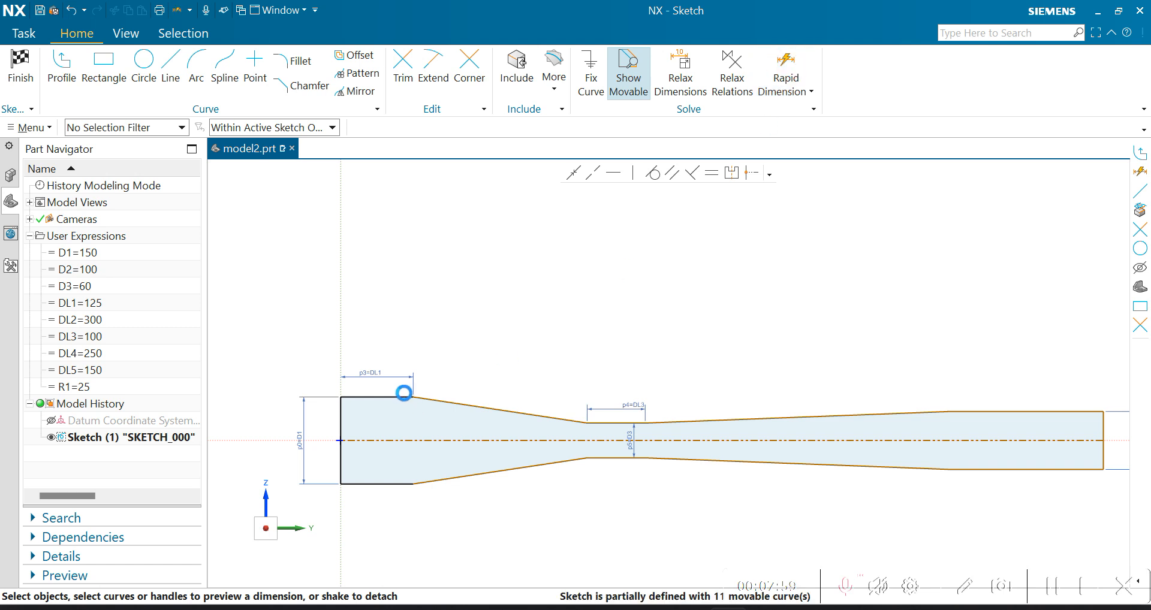
click(412, 395)
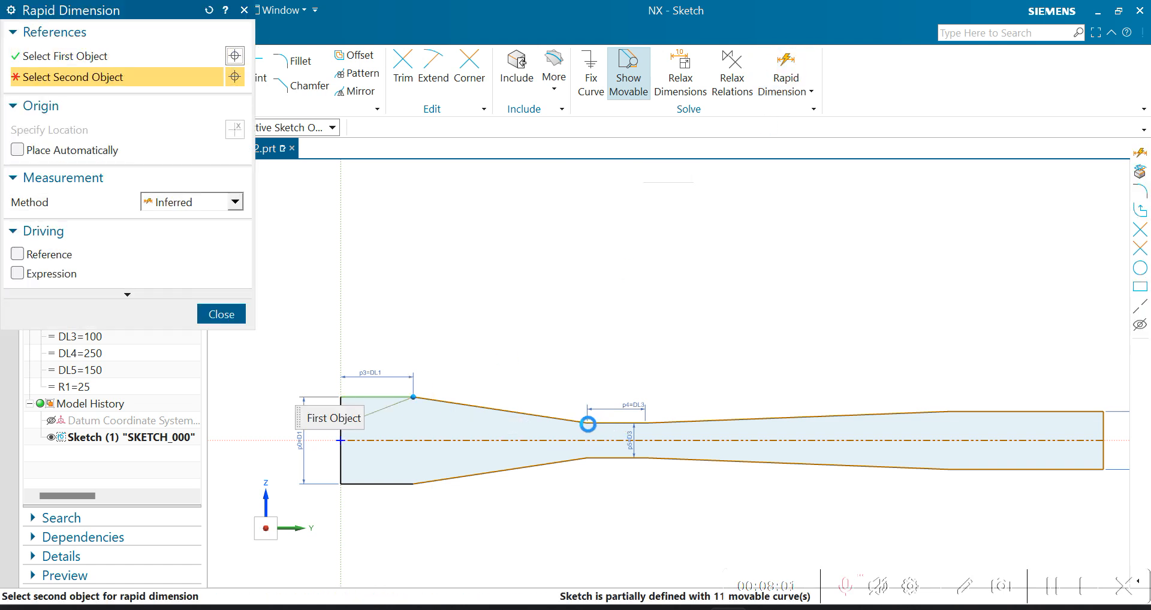
click(587, 423)
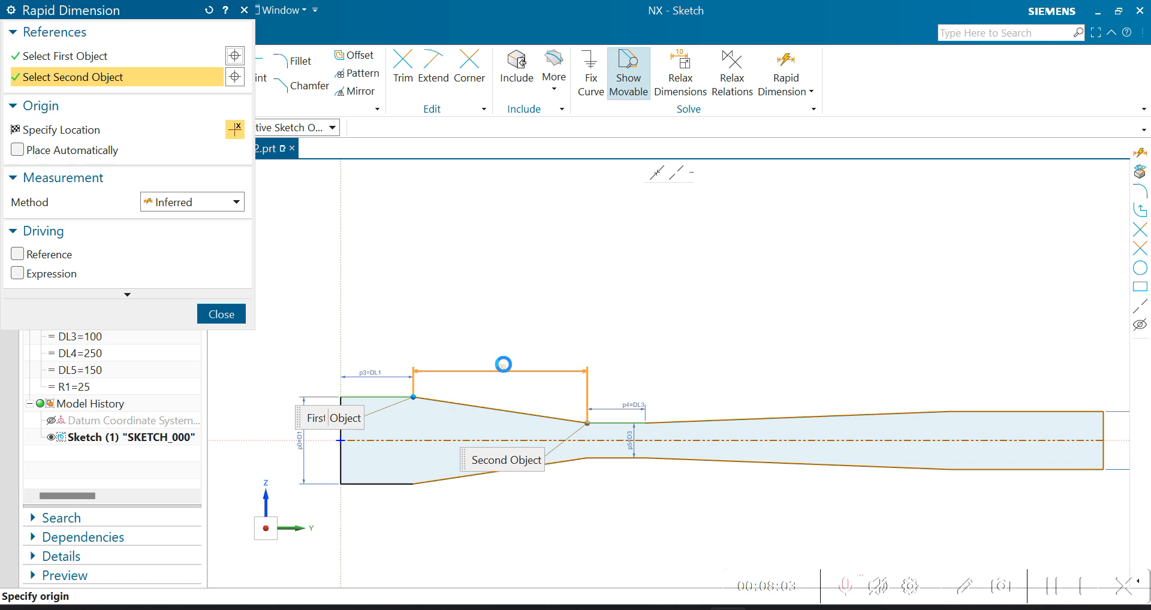
click(501, 372)
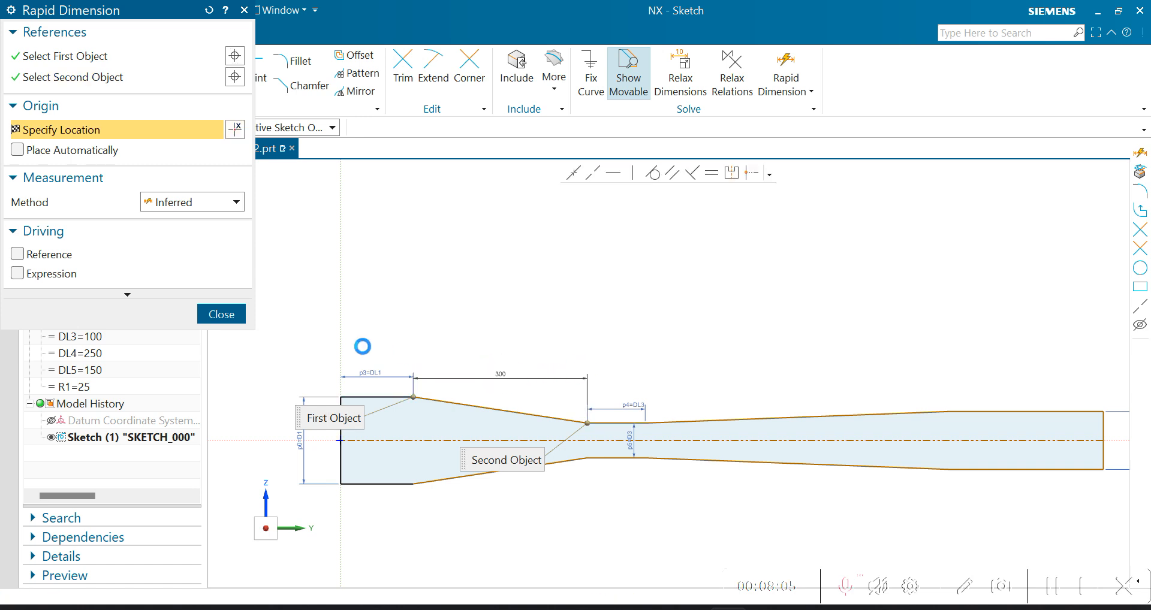
click(221, 313)
- Link the horizontal length dimension of the left sloping section to the expression =DL2
double_click(491, 375)
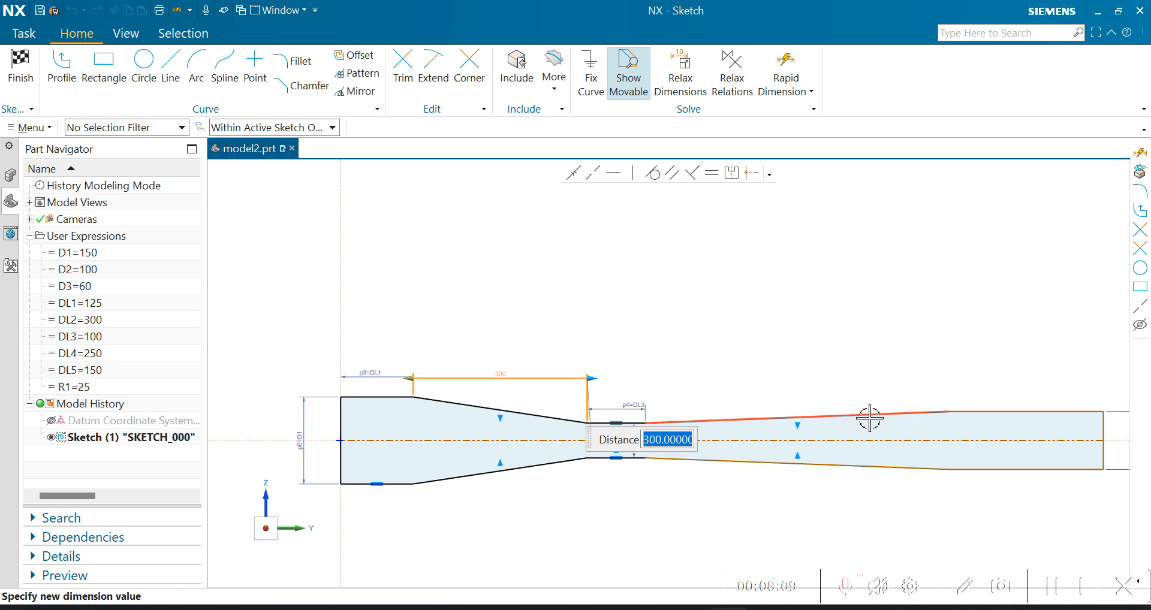
text(=DL2)
key(Return)
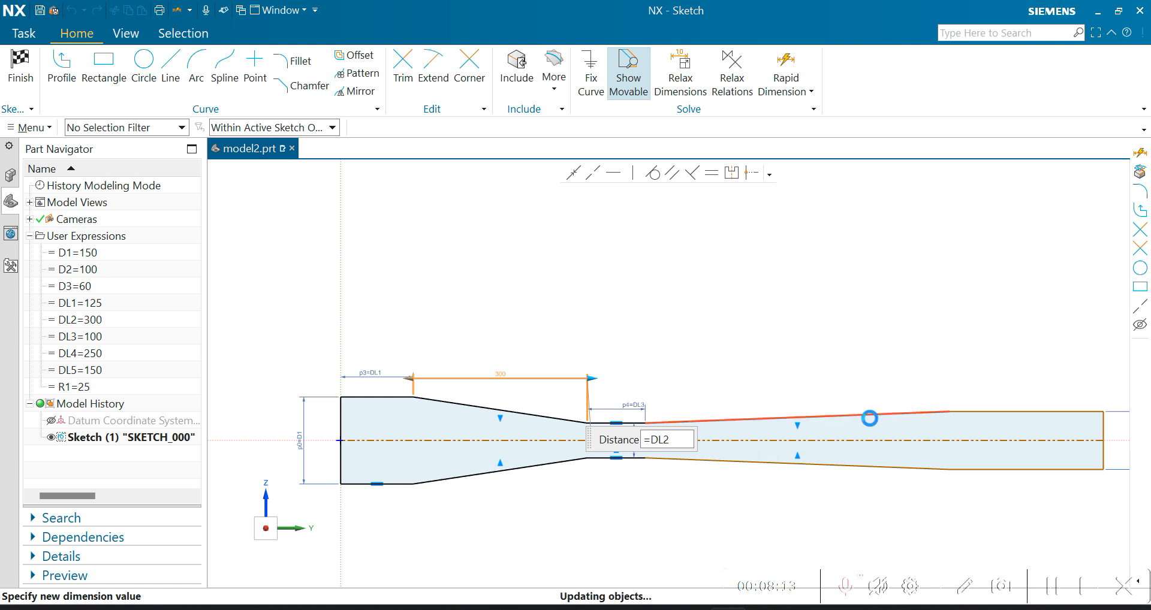
key(Escape)
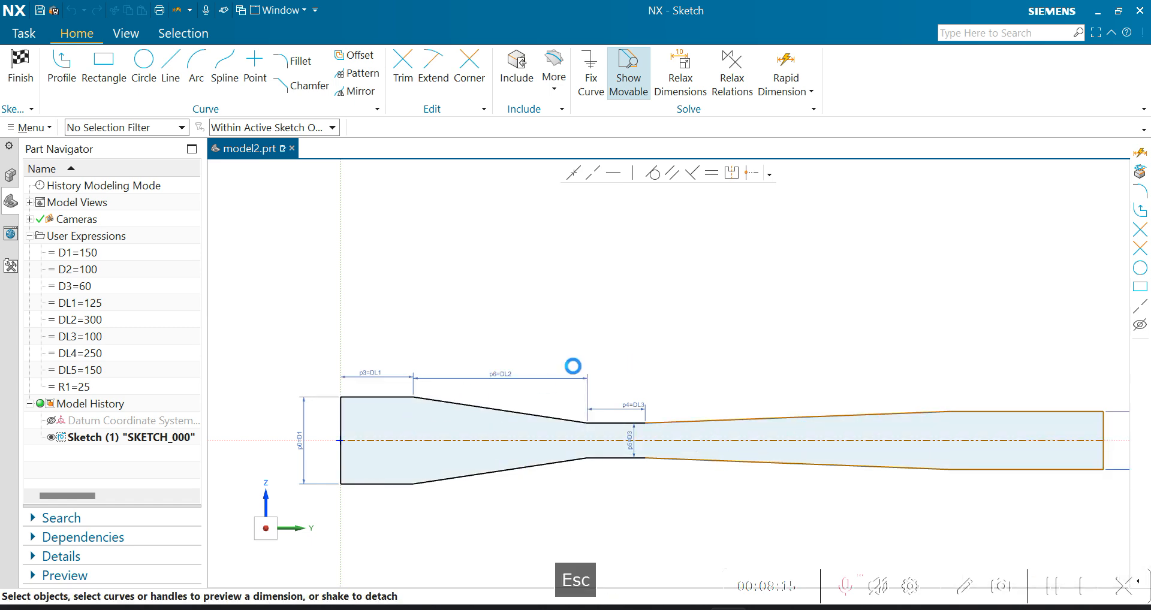
- Check the PowerPoint drawing, return to NX and add a horizontal rapid dimension above the right sloping line, from the neck's end to the right straight section
scroll(369, 334, down, 2)
scroll(617, 373, up, 2)
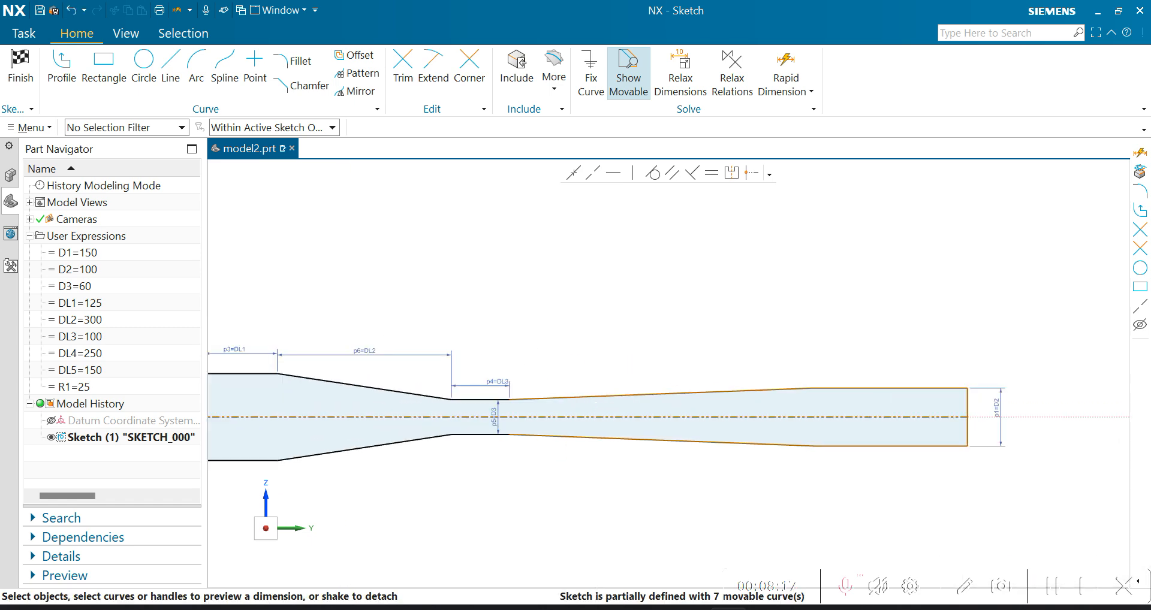
key(alt+Tab)
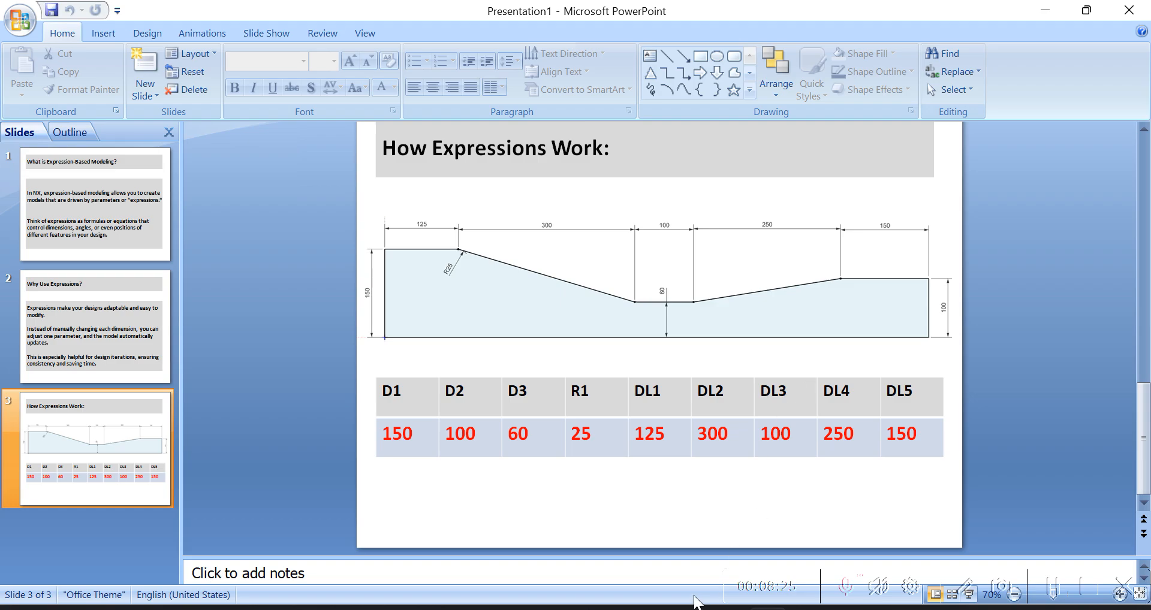
key(alt+Tab)
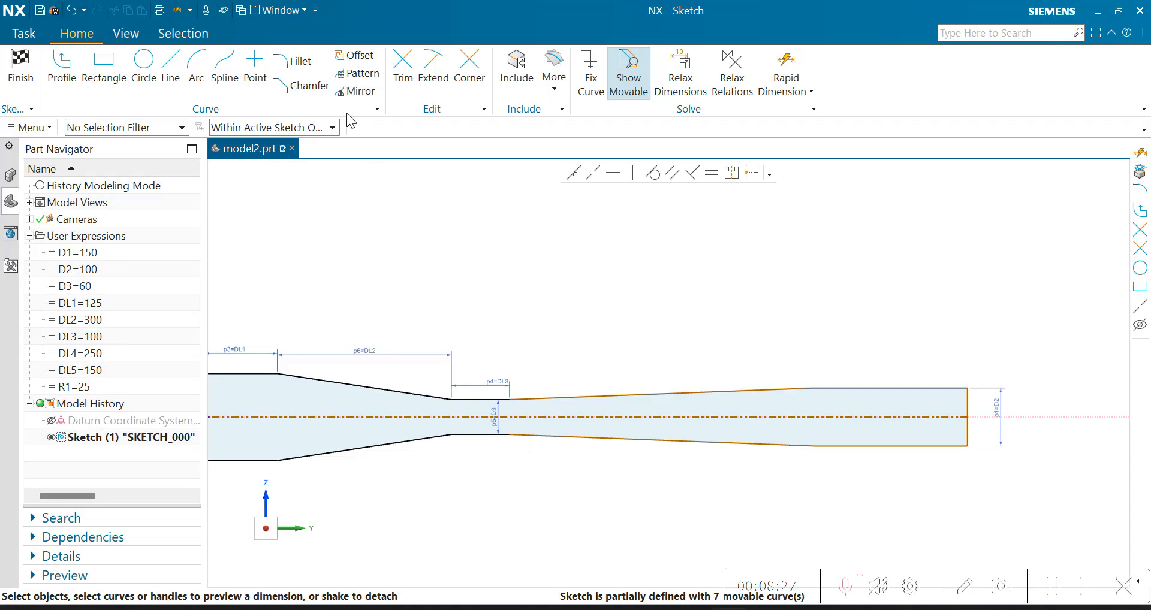
click(786, 66)
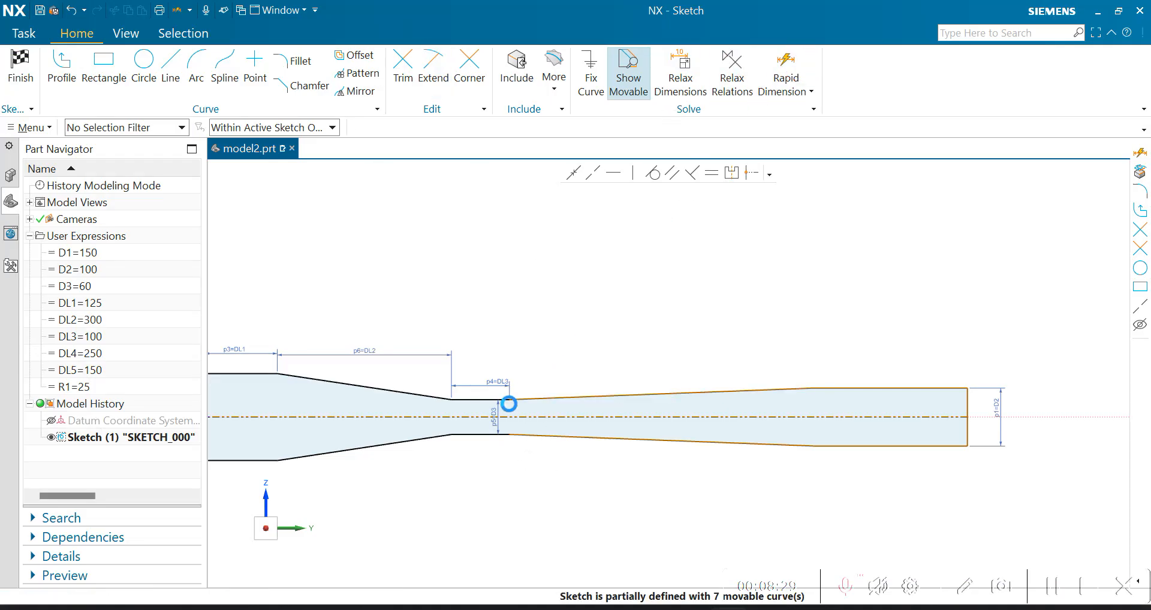
click(803, 390)
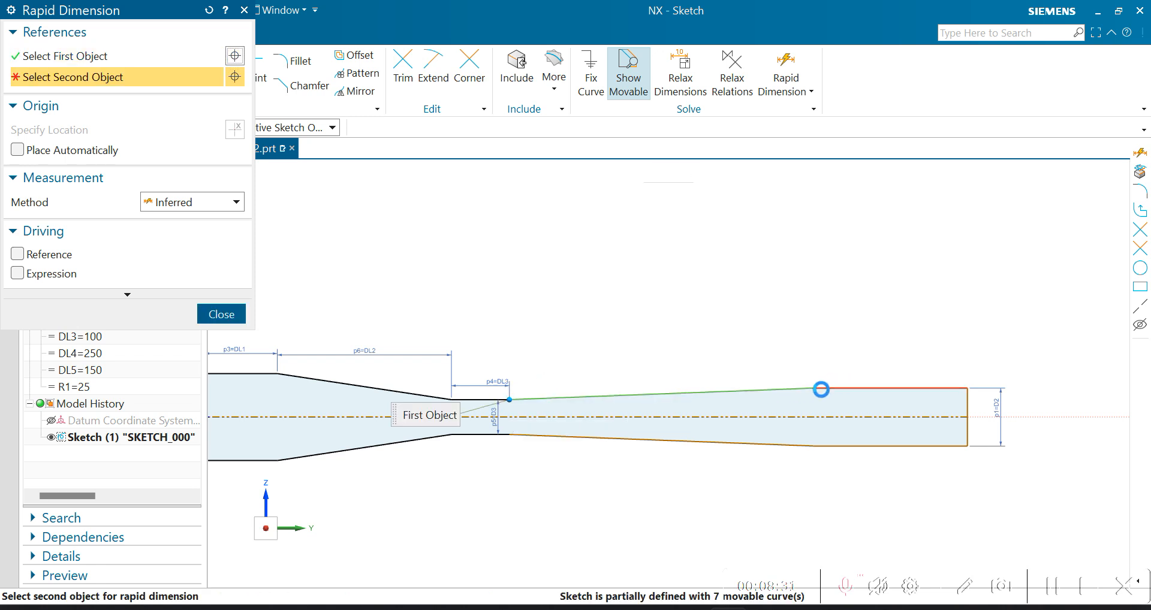
click(814, 388)
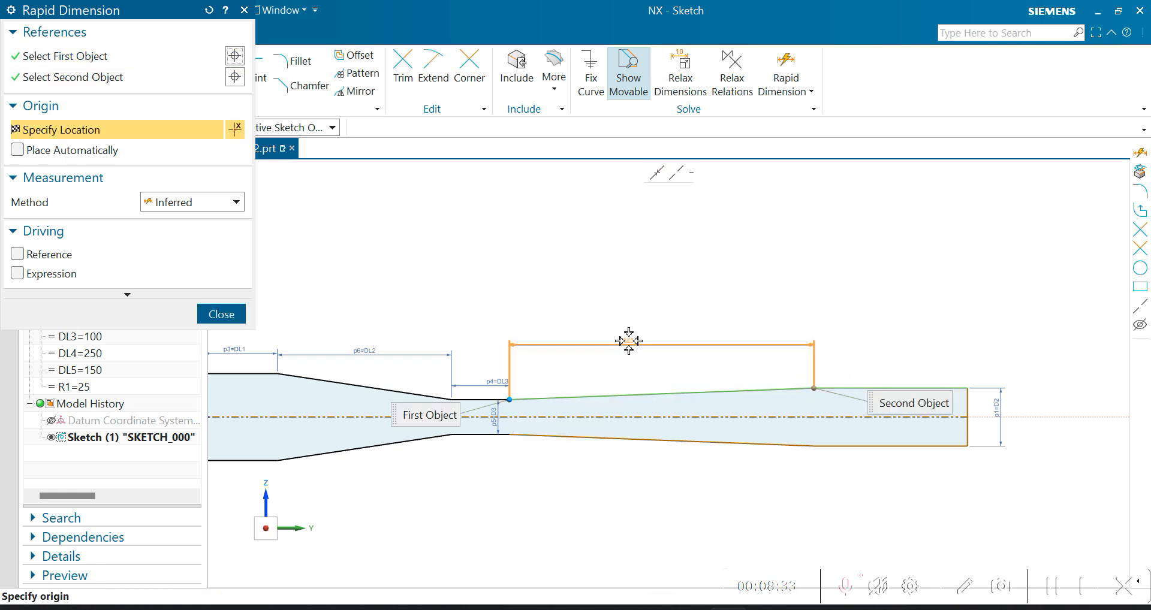
click(626, 342)
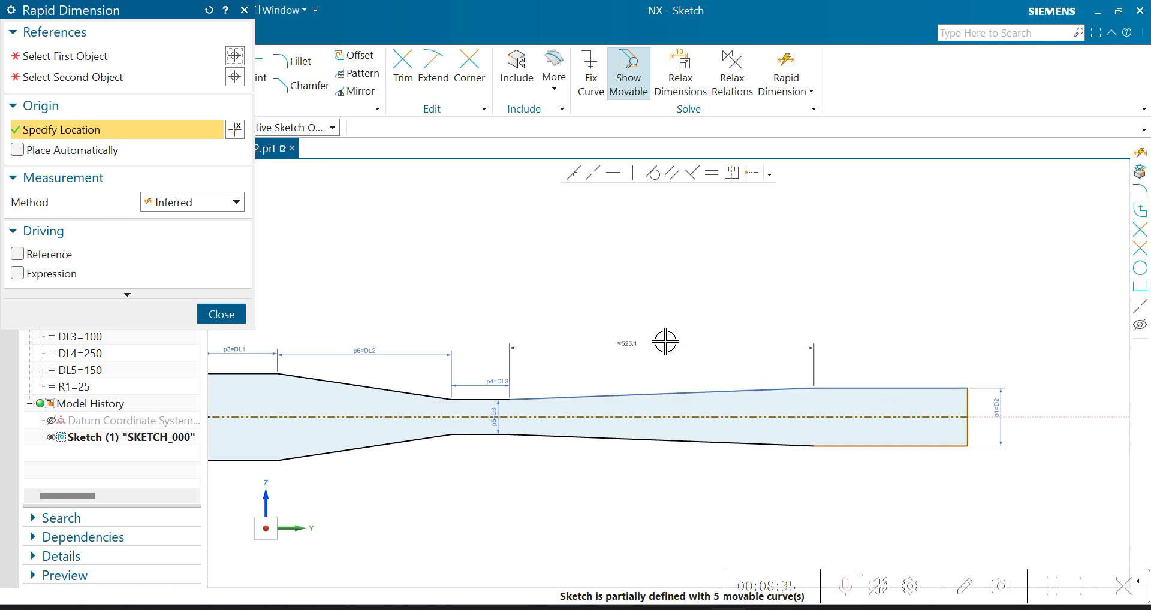
key(Escape)
key(Escape)
- Link the horizontal length dimension of the right sloping section to the expression =DL4
double_click(634, 343)
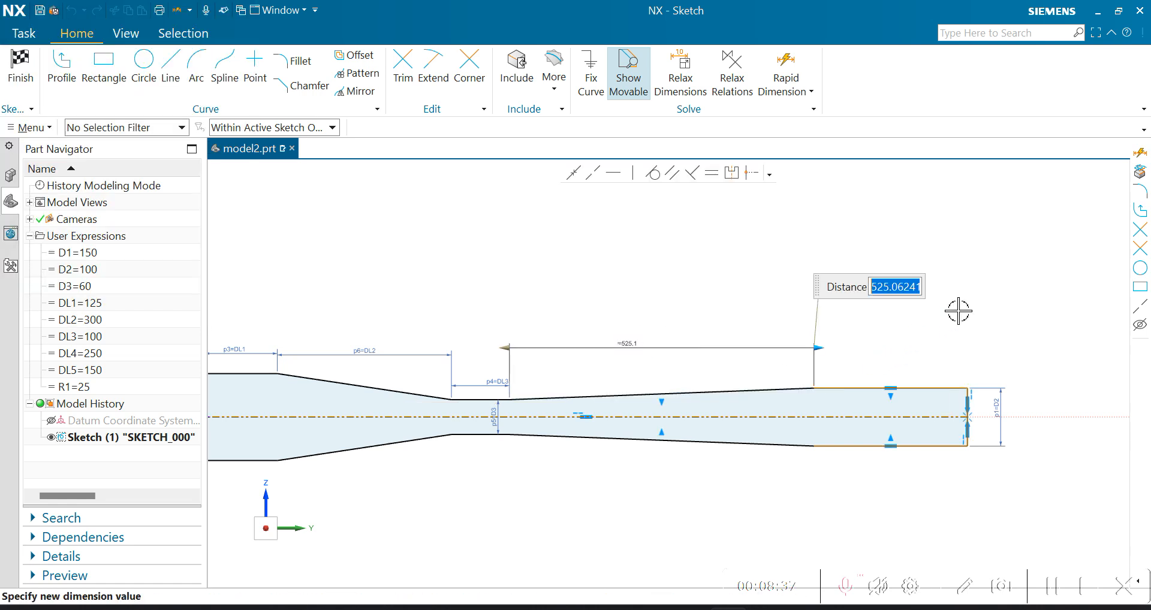
text(=)
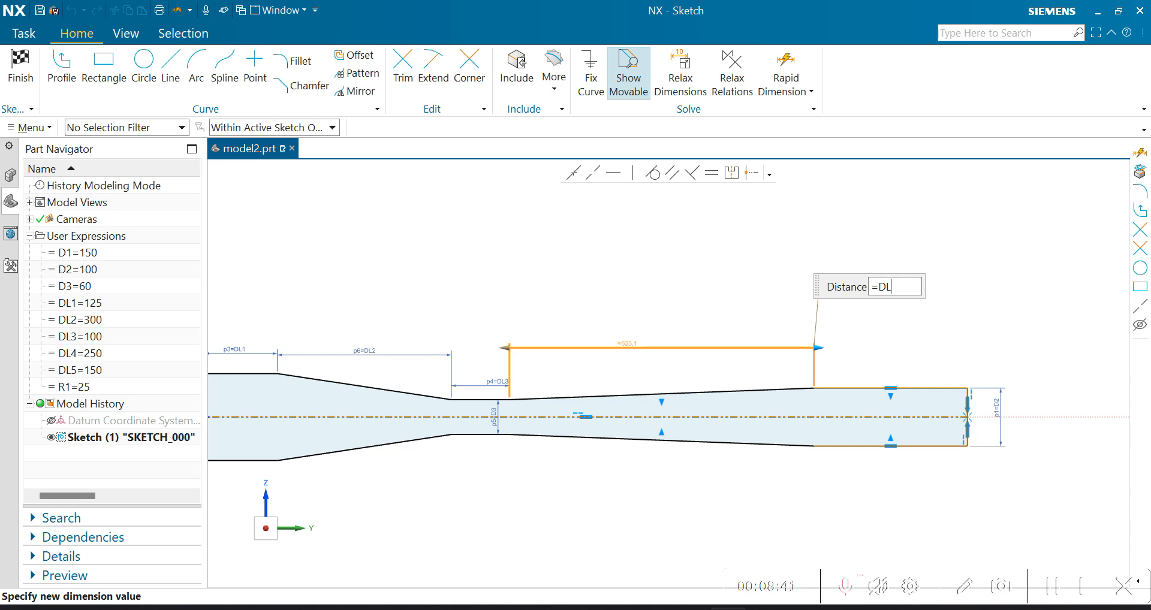
key(Return)
key(Escape)
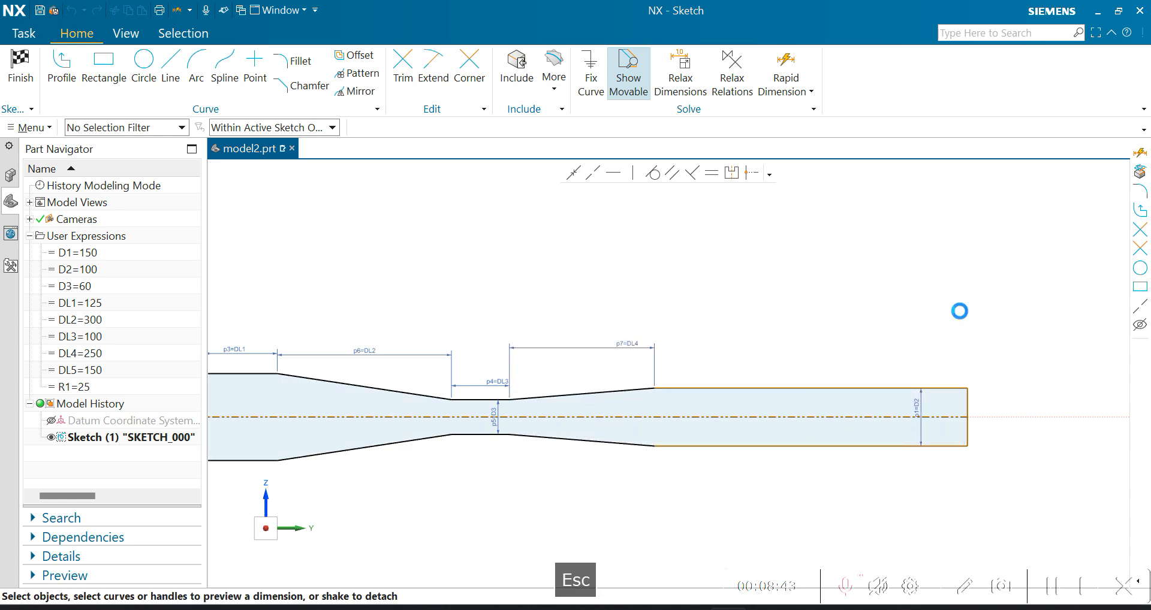
key(Escape)
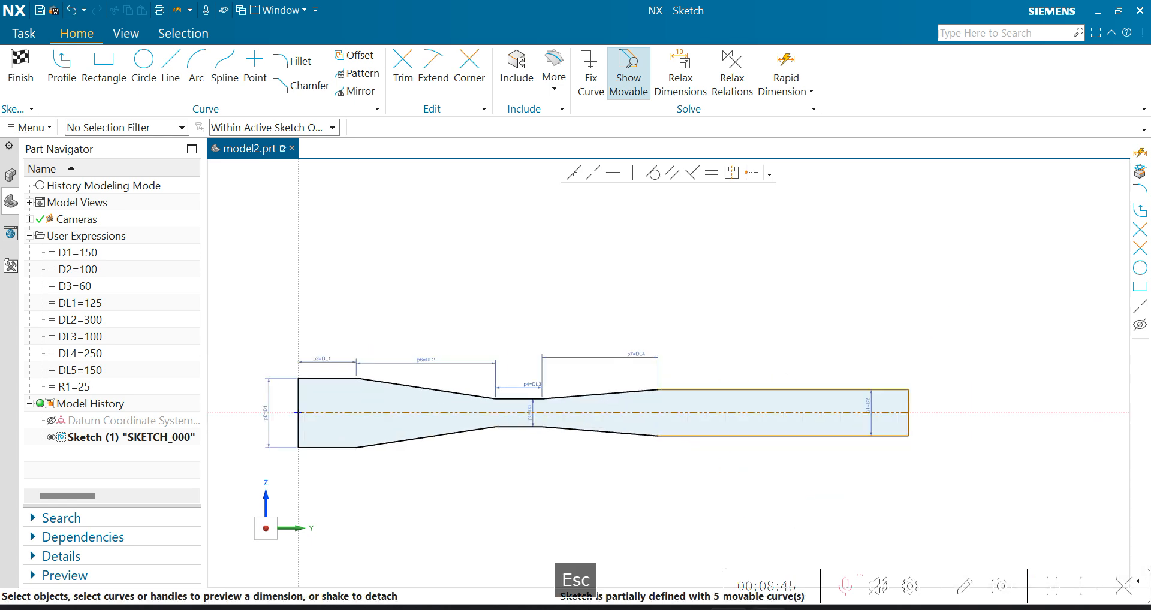
- Check the PowerPoint drawing, return to NX and add a length dimension to the upper edge of the right straight section
click(767, 609)
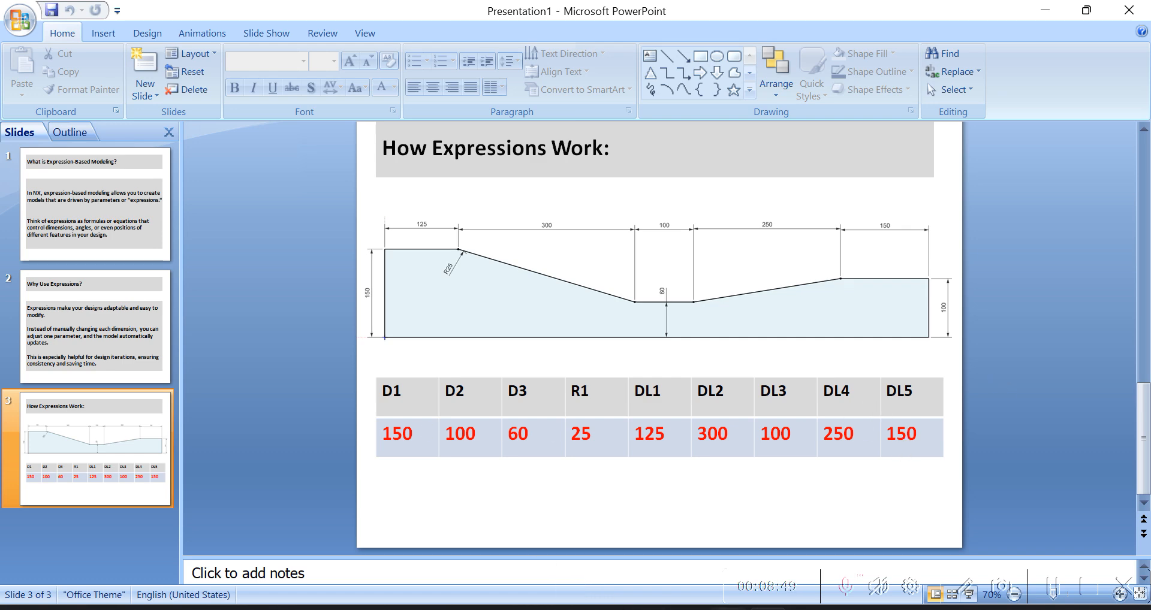
click(728, 609)
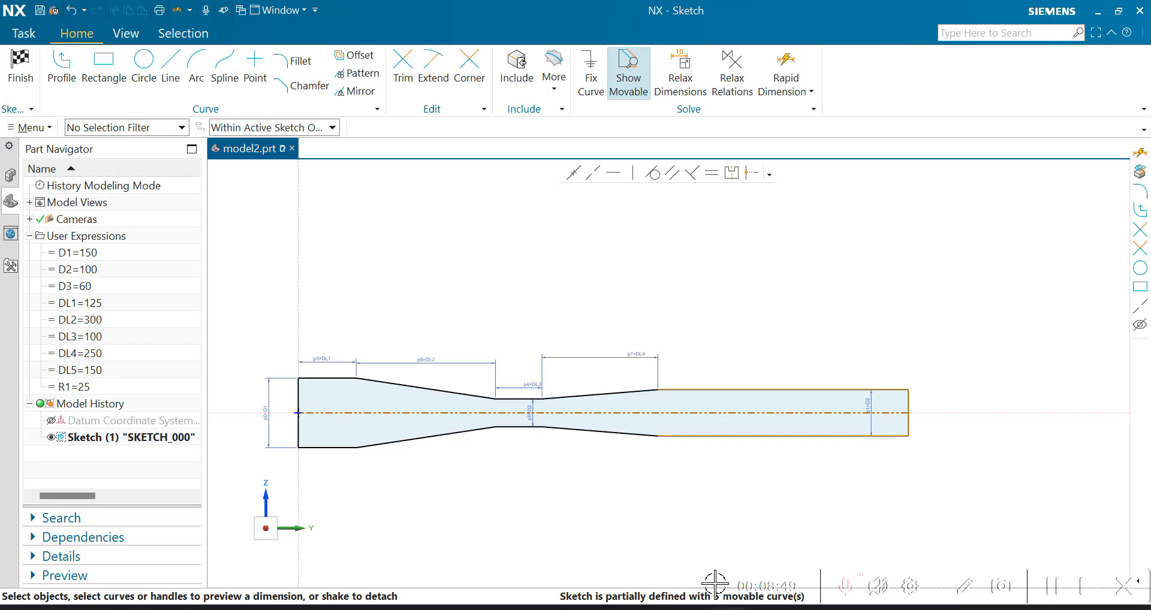
click(776, 392)
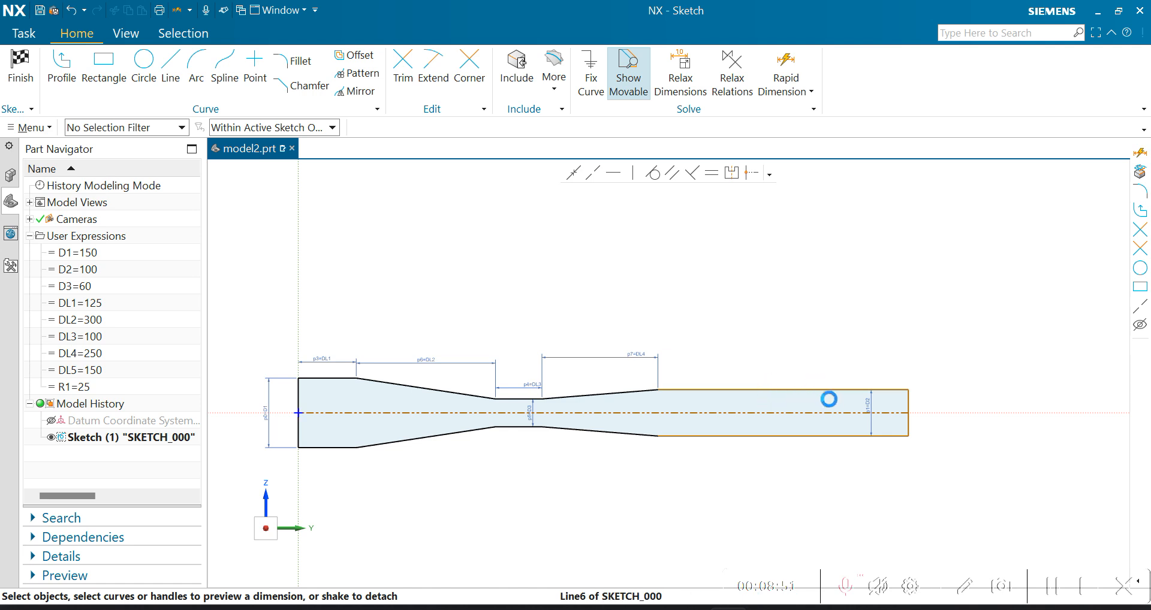
click(780, 358)
- Link the length dimension of the right straight section to the expression =DL5
double_click(780, 360)
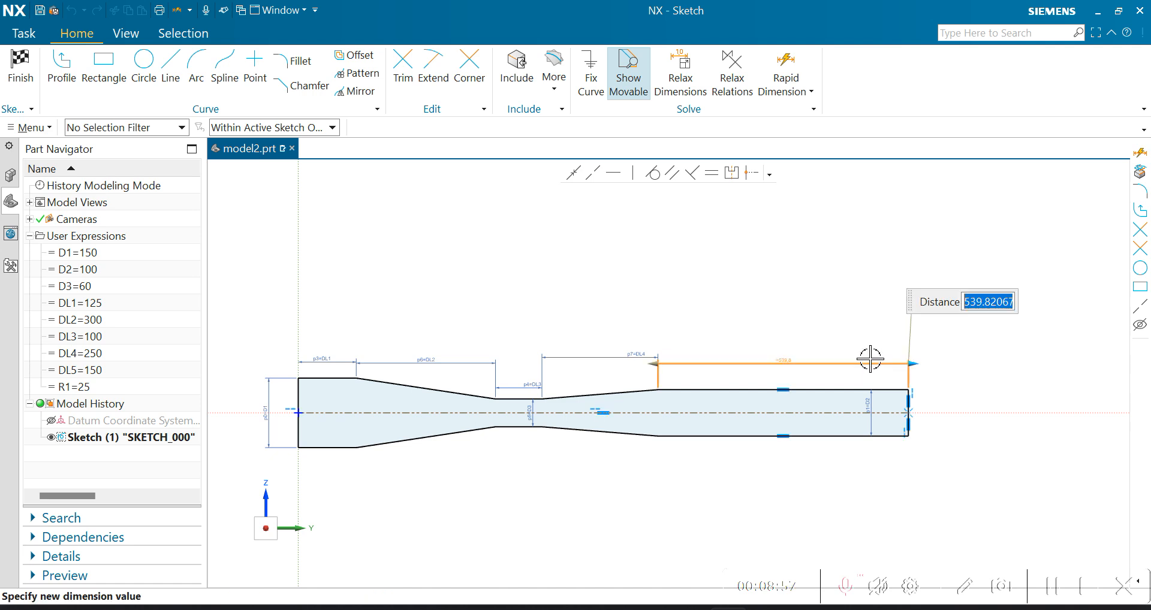
text(=)
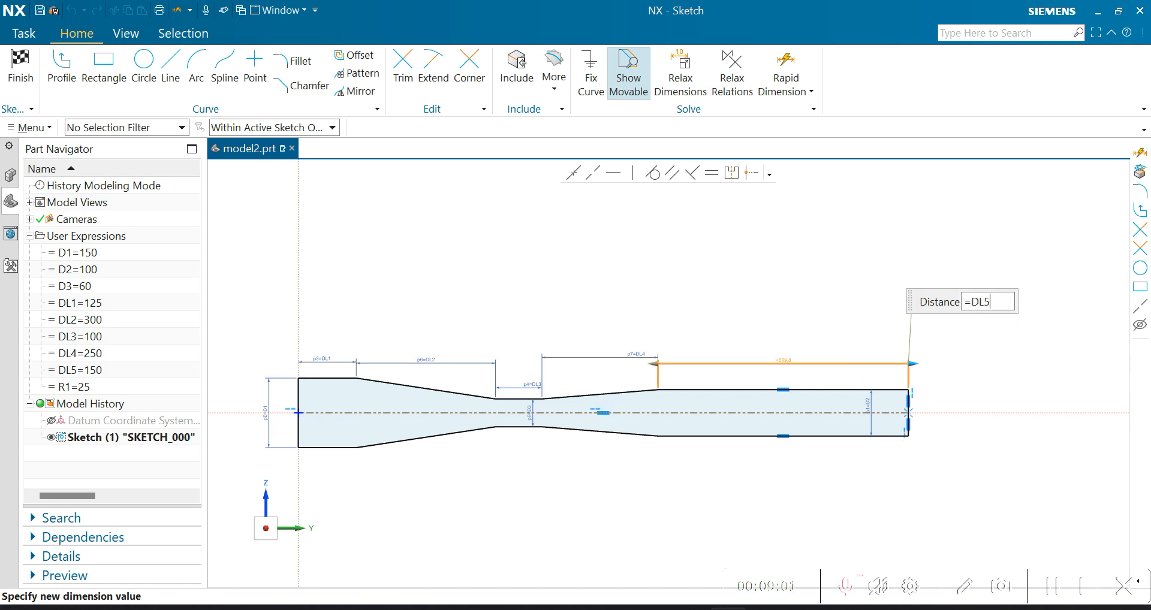
key(Return)
key(Escape)
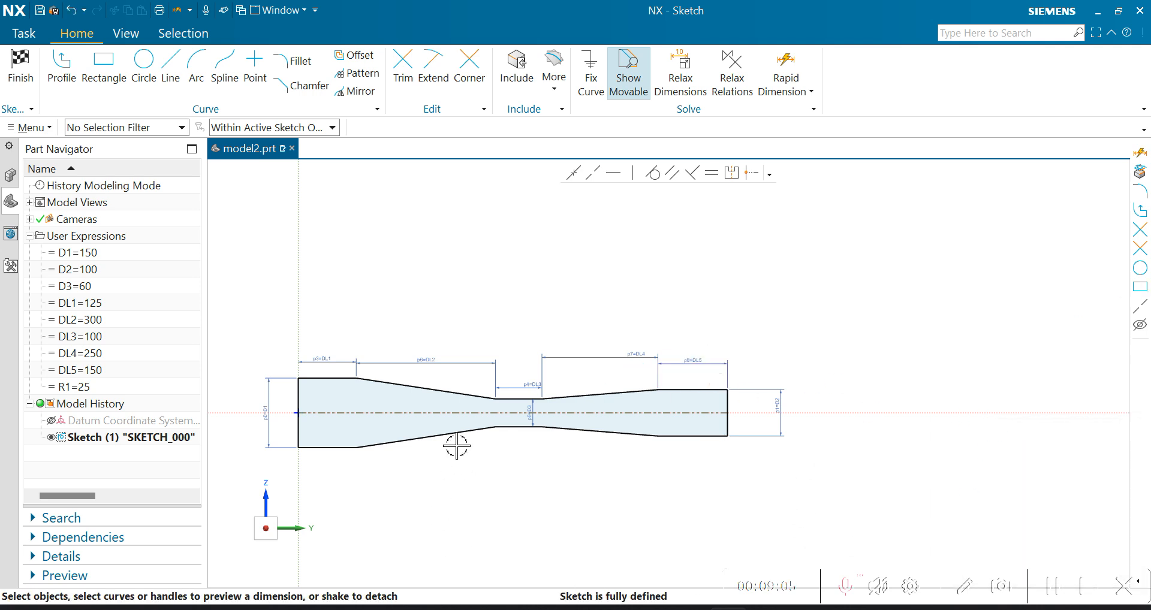
- Tidy the dimension layout: center the DL3 text over the neck, align DL4 with DL5 and bring D2 closer to the right end
scroll(797, 342, down, 1)
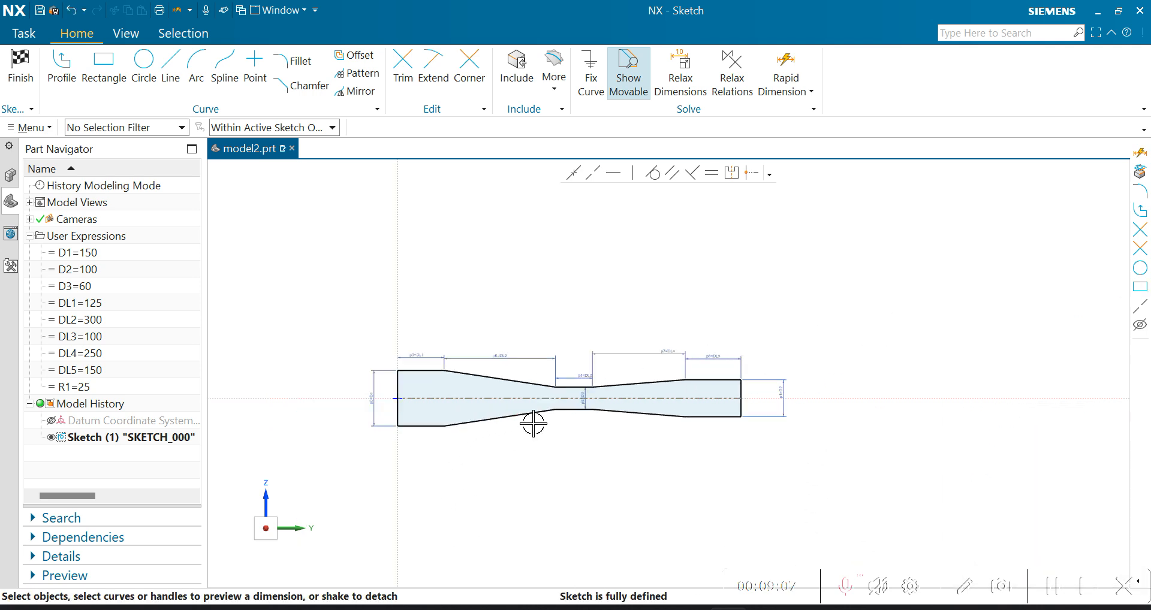
key(ctrl+f)
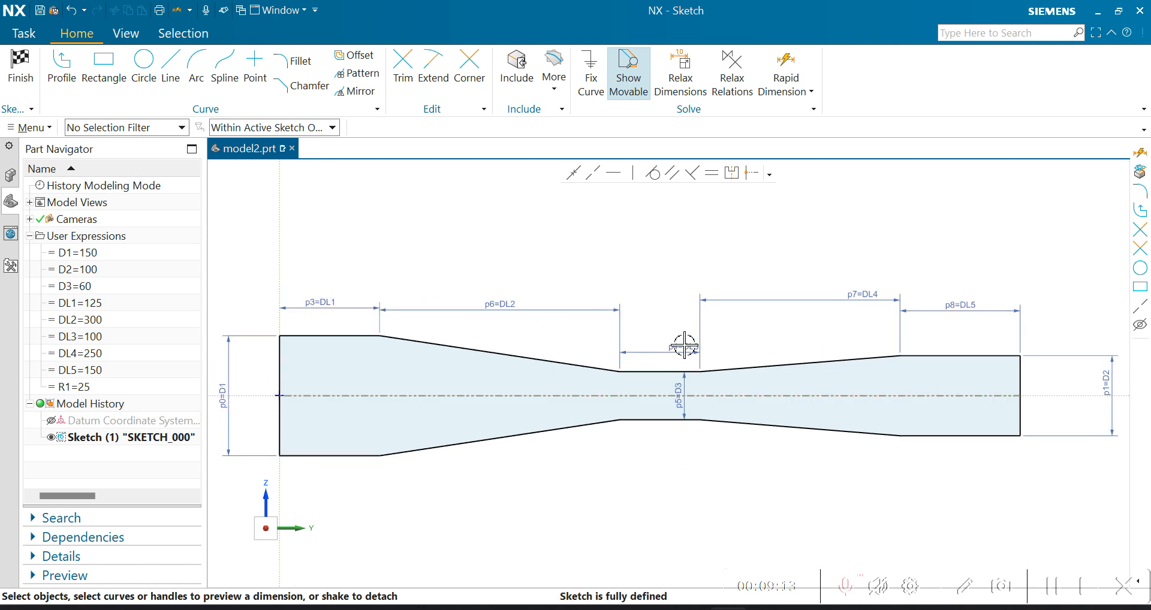
drag(672, 347, 667, 347)
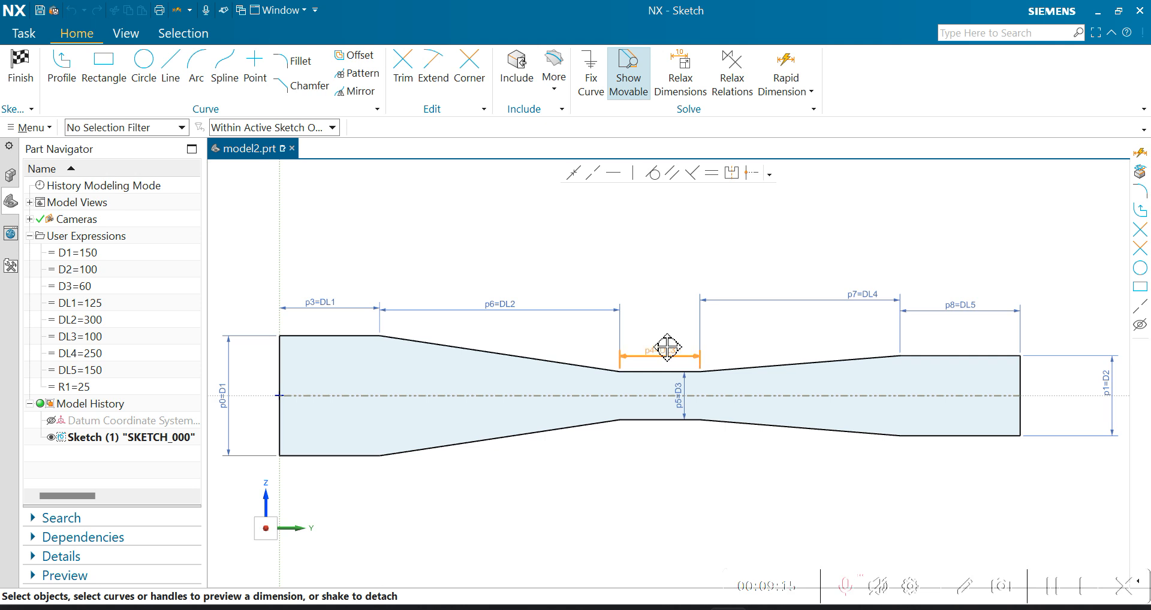
drag(864, 294, 816, 304)
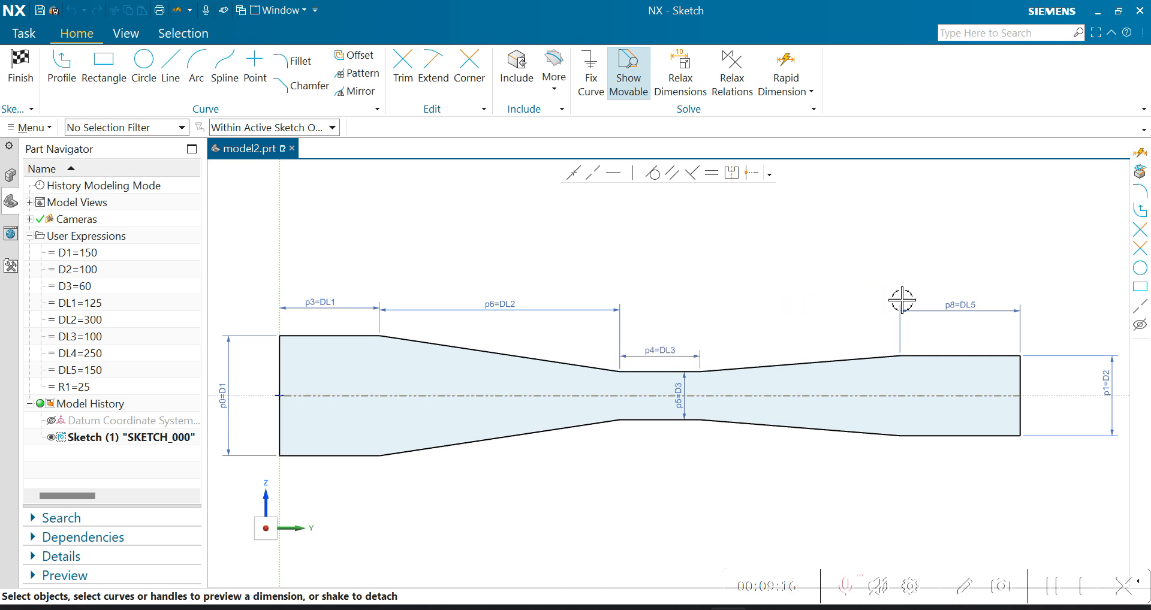
drag(1103, 372, 1064, 379)
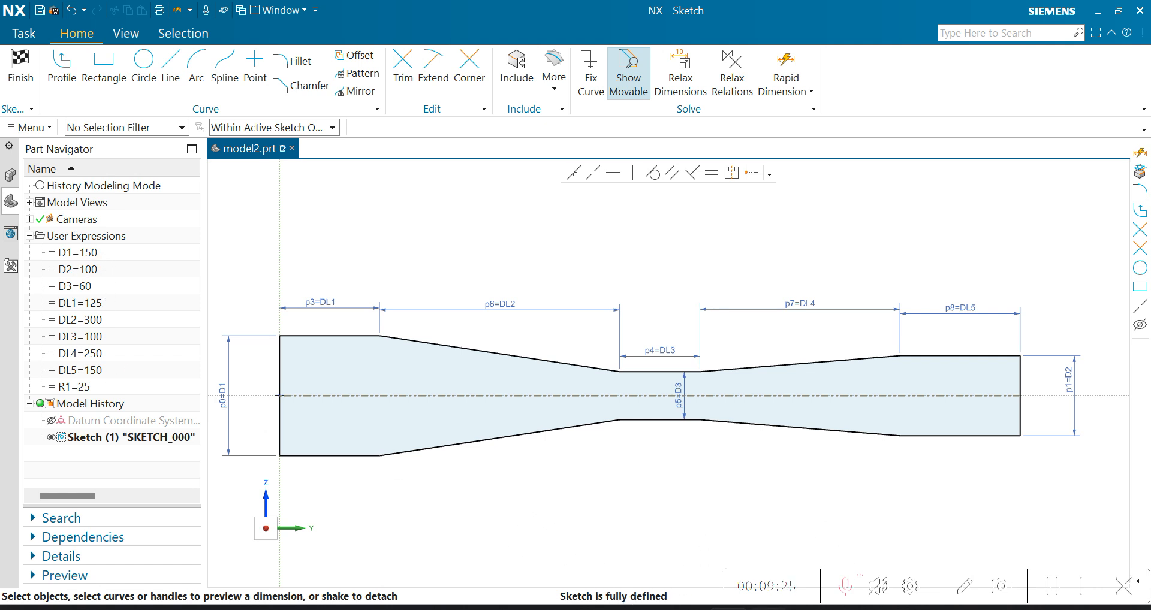
- Review the dimensioned drawing and the "Why Use Expressions?" slide in PowerPoint, then return to the NX sketch
click(767, 606)
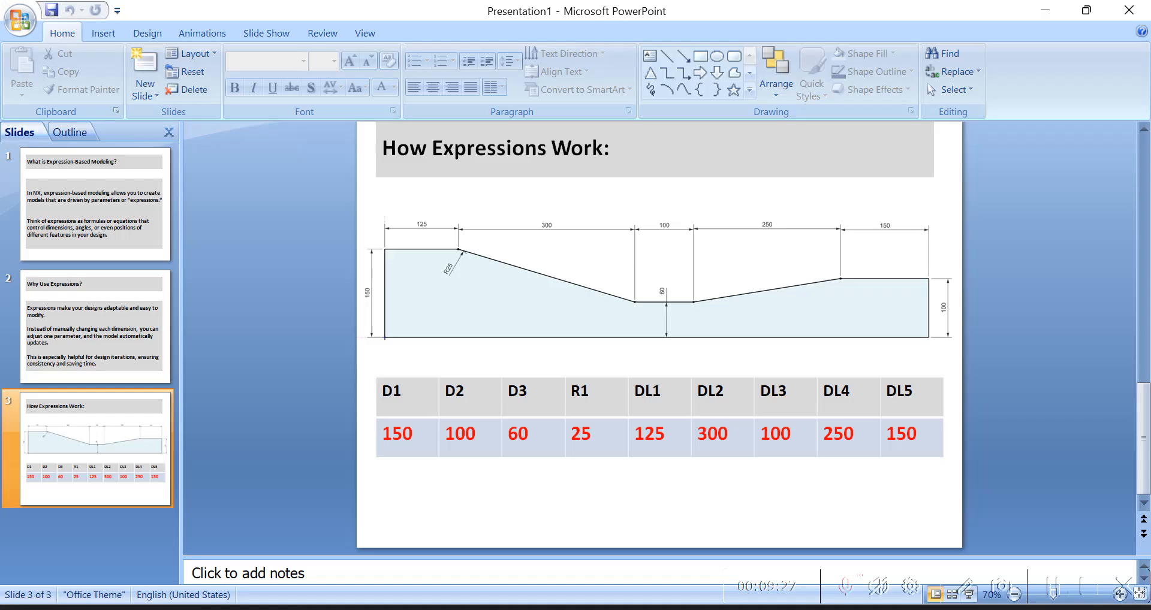
click(75, 296)
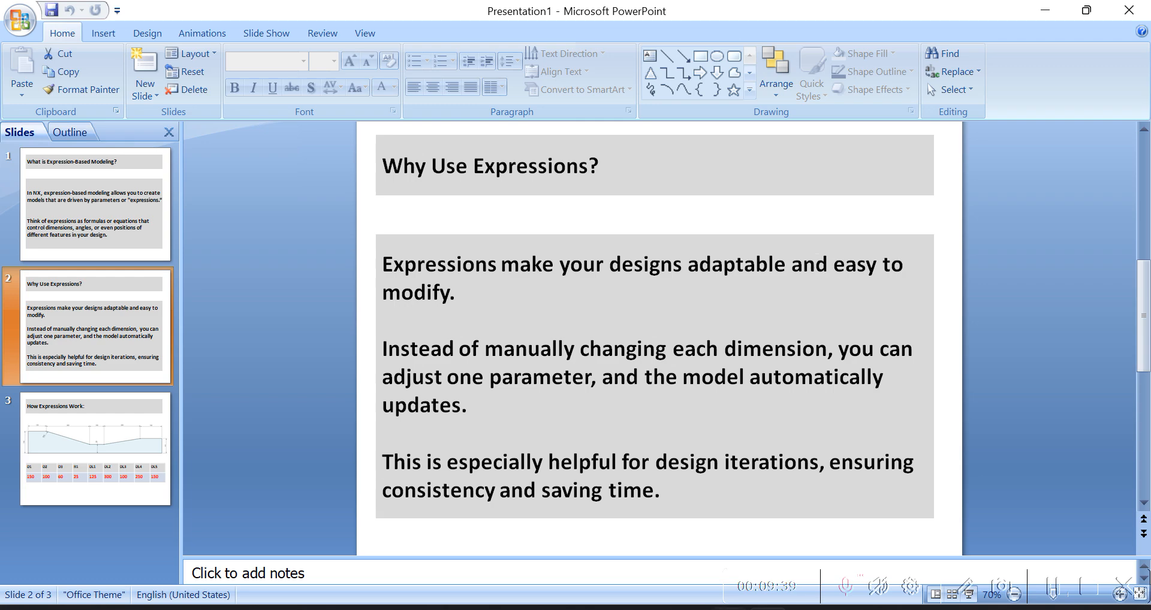
key(alt+Tab)
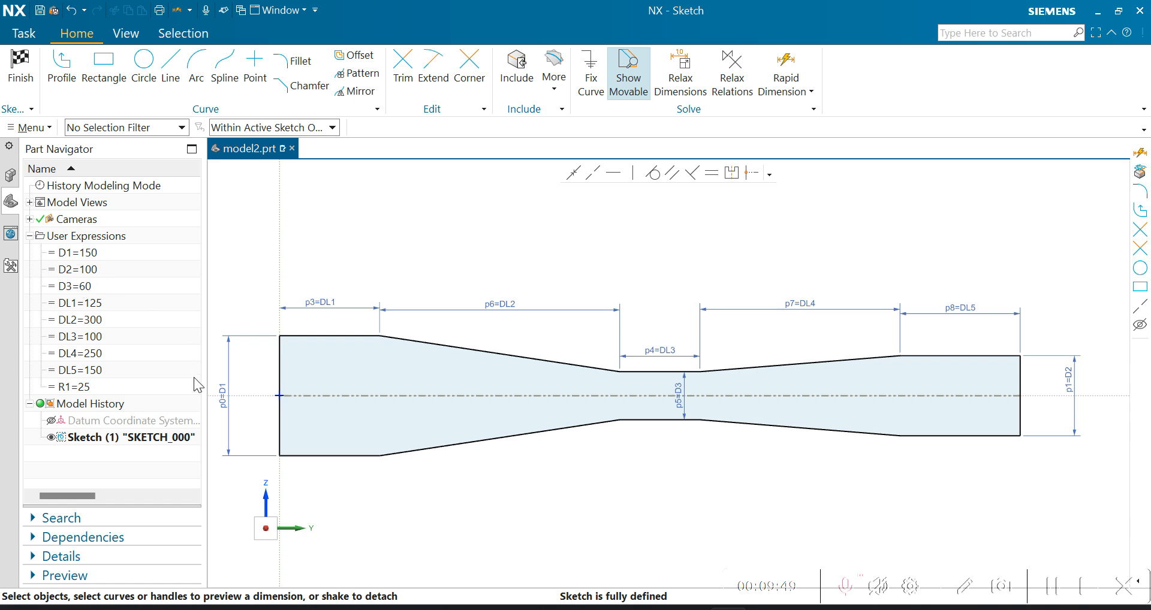
- Set the D1 expression to 140 mm and update the sketch, preserving the change
double_click(96, 253)
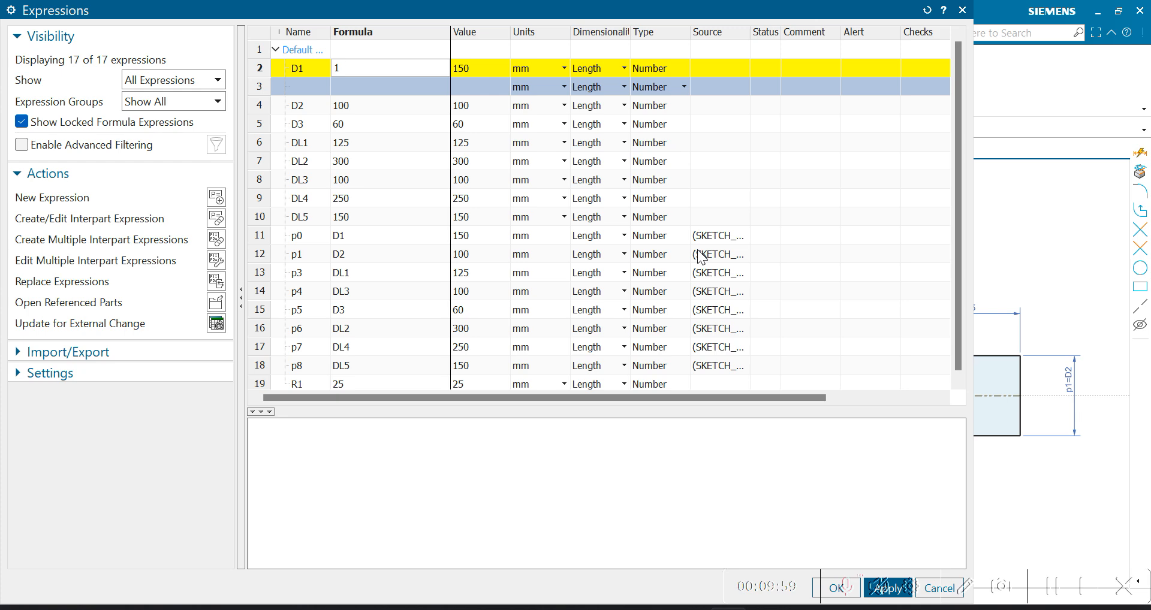
key(Return)
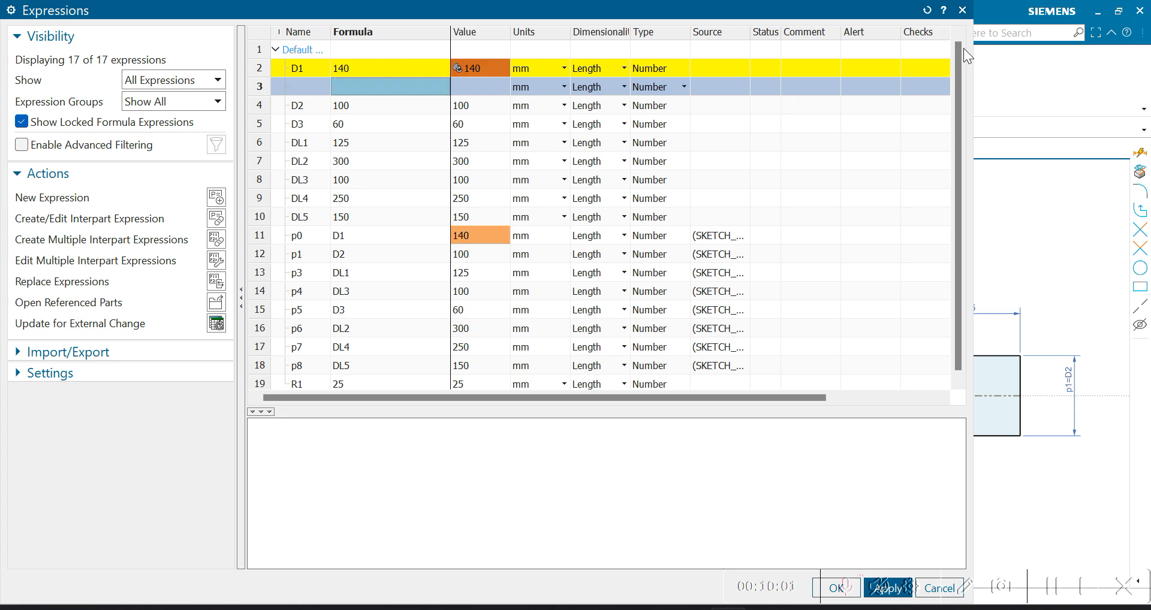
click(962, 10)
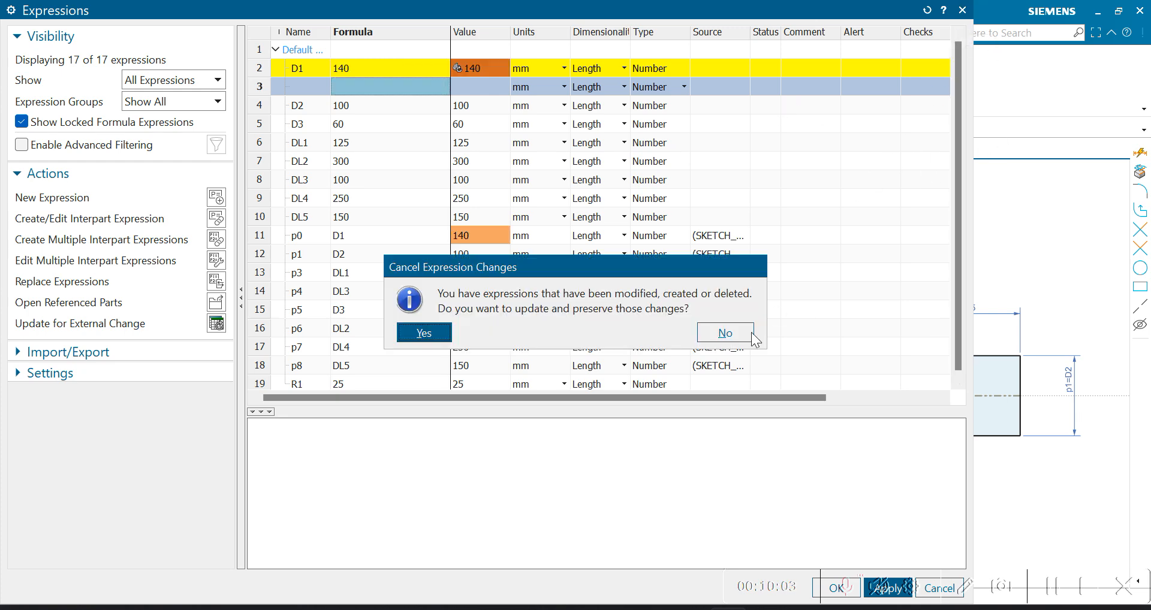
click(441, 331)
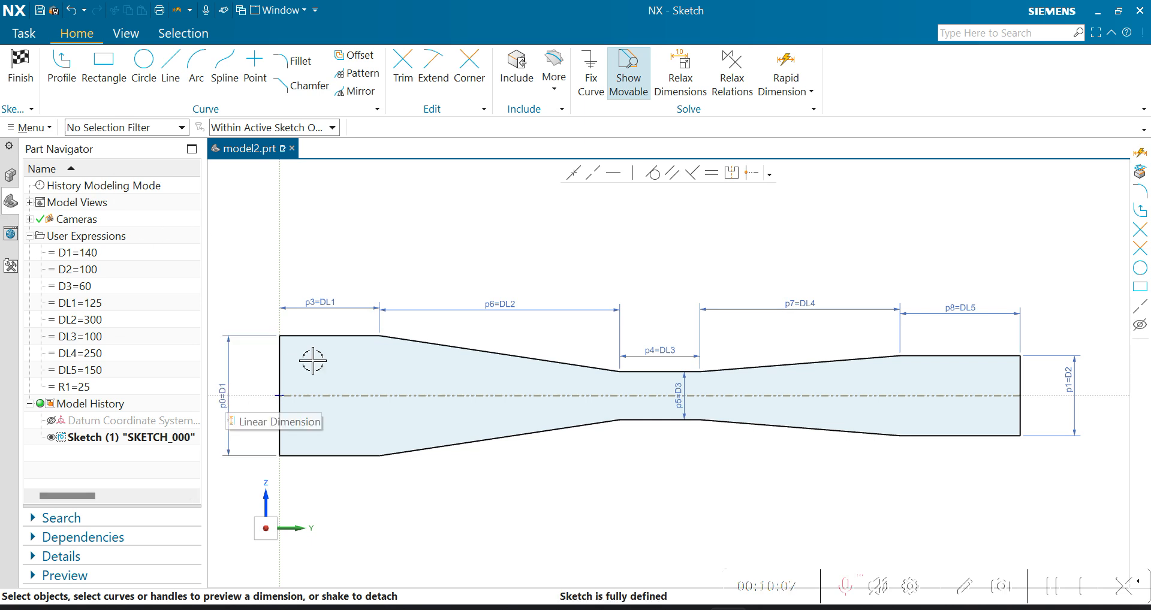
- Set the D1 expression back to 150 mm and preserve the change
double_click(90, 252)
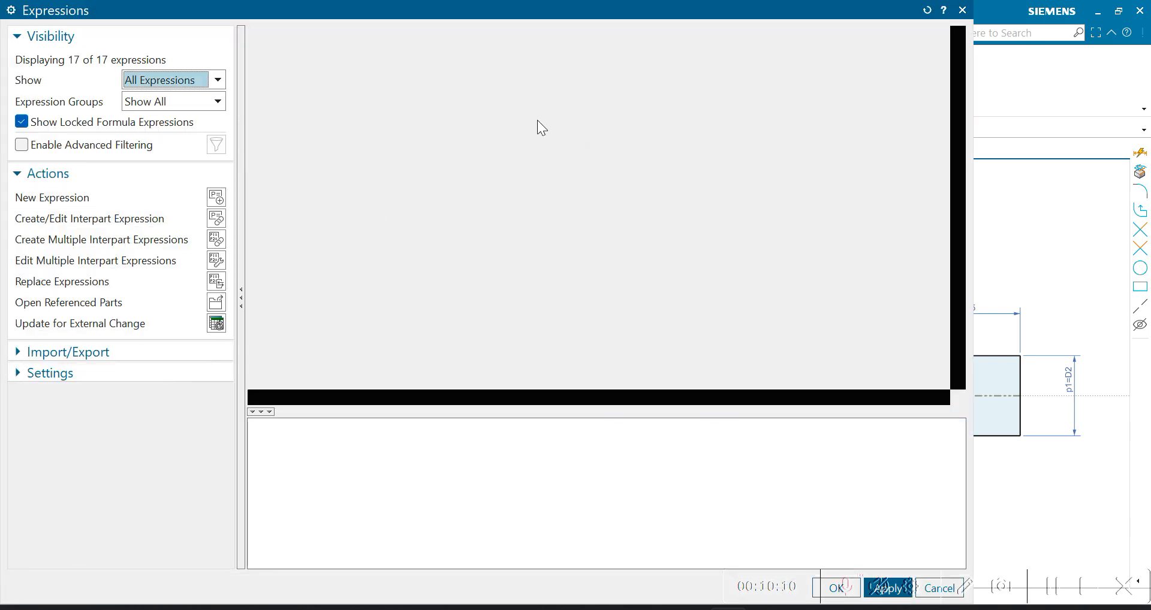
text(150)
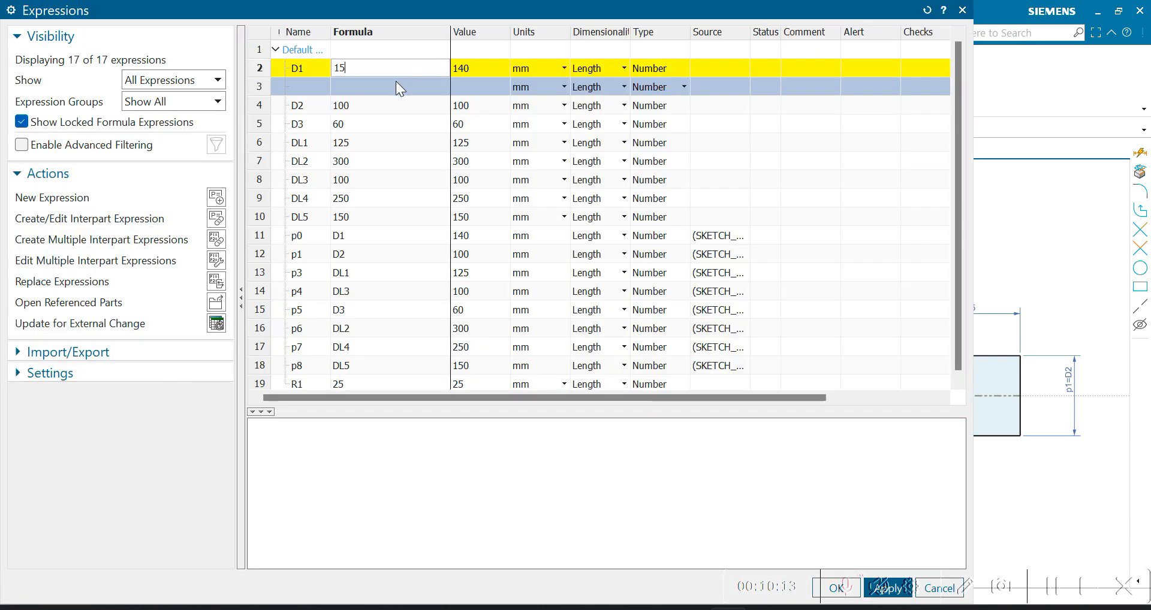
key(Return)
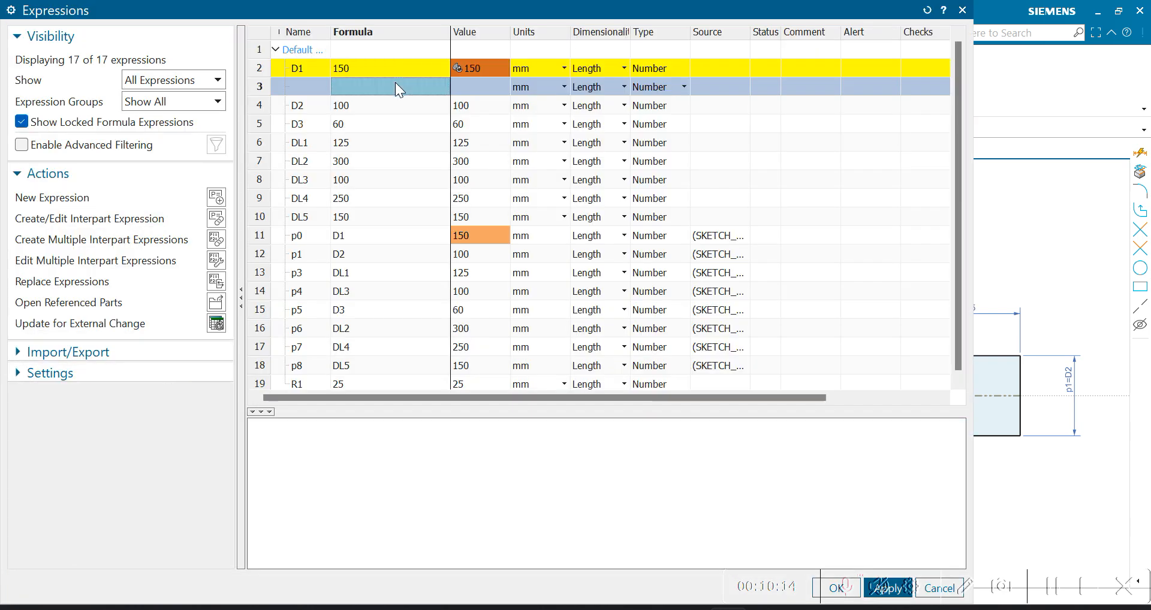
click(963, 11)
click(423, 333)
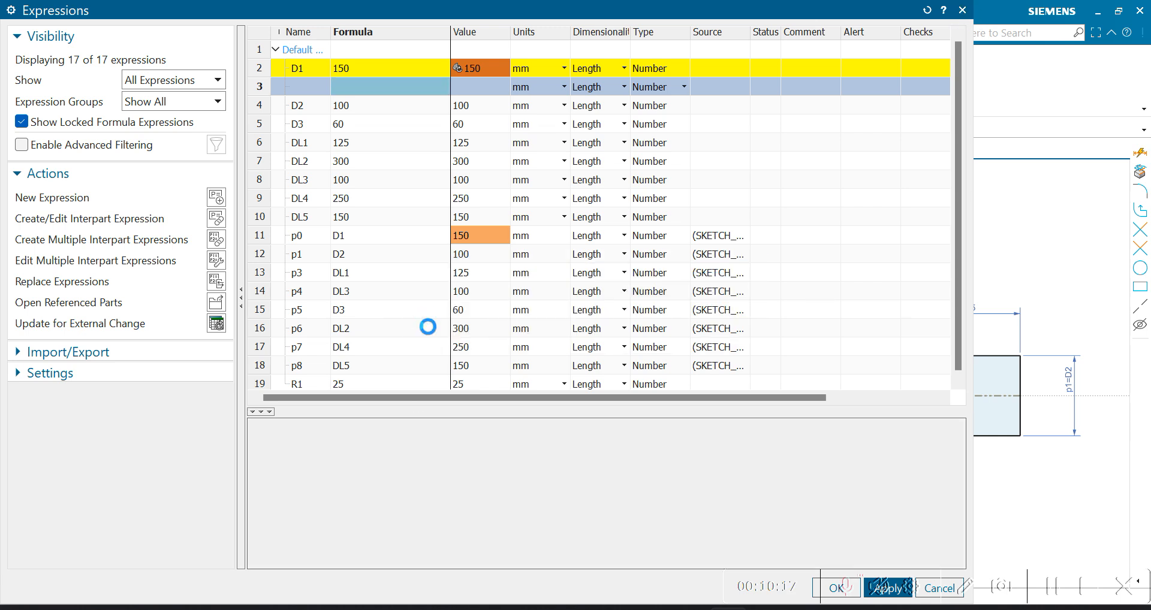
- Look at the expression-driven profile, switch to the "Why Use Expressions?" slide in PowerPoint and return to the NX sketch
scroll(502, 247, down, 1)
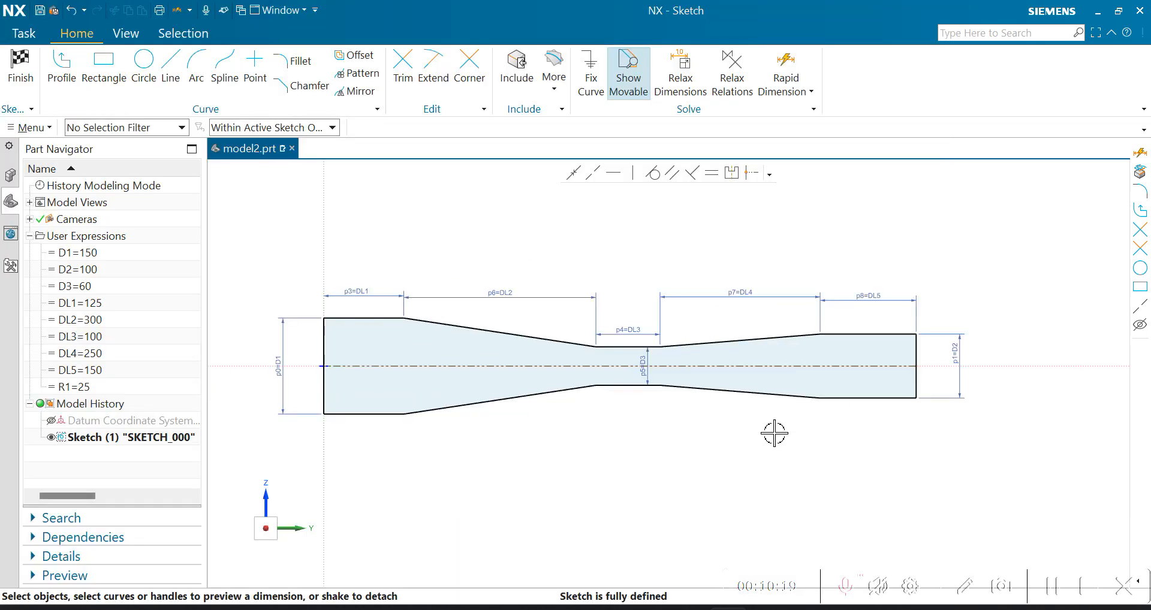
key(alt+Tab)
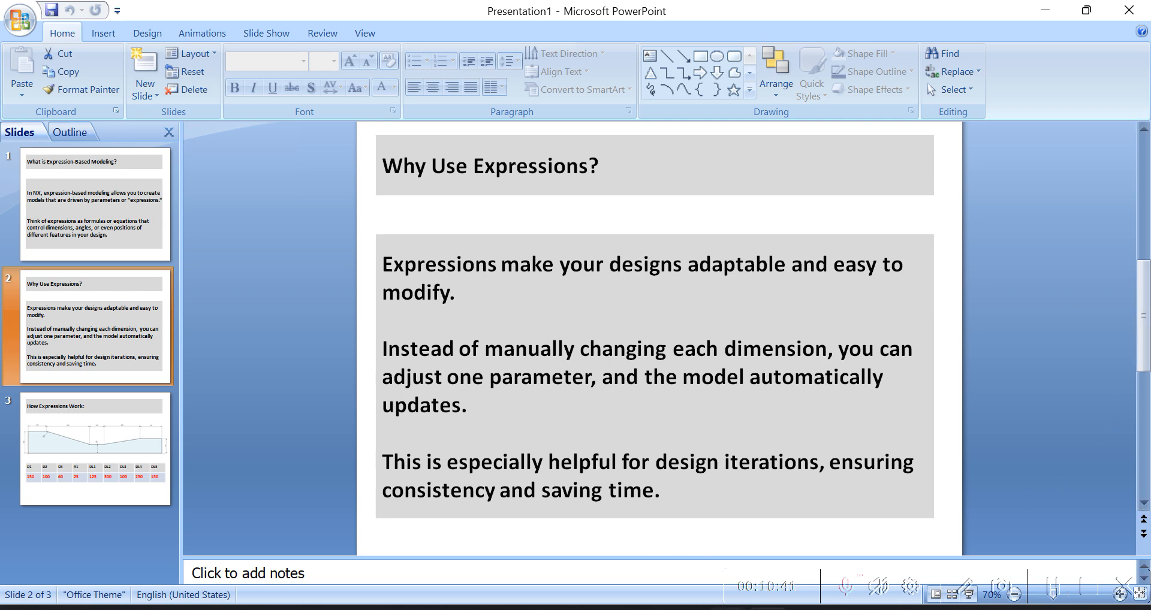
click(729, 609)
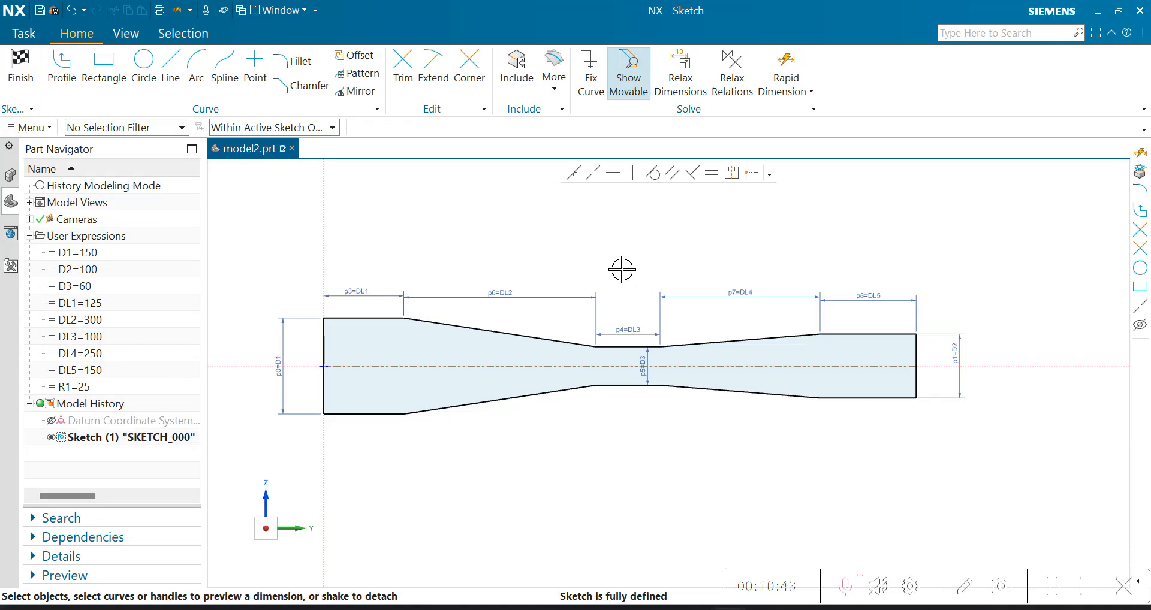
- Convert the horizontal reference centerline into an active sketch line and finish the sketch
scroll(606, 250, down, 1)
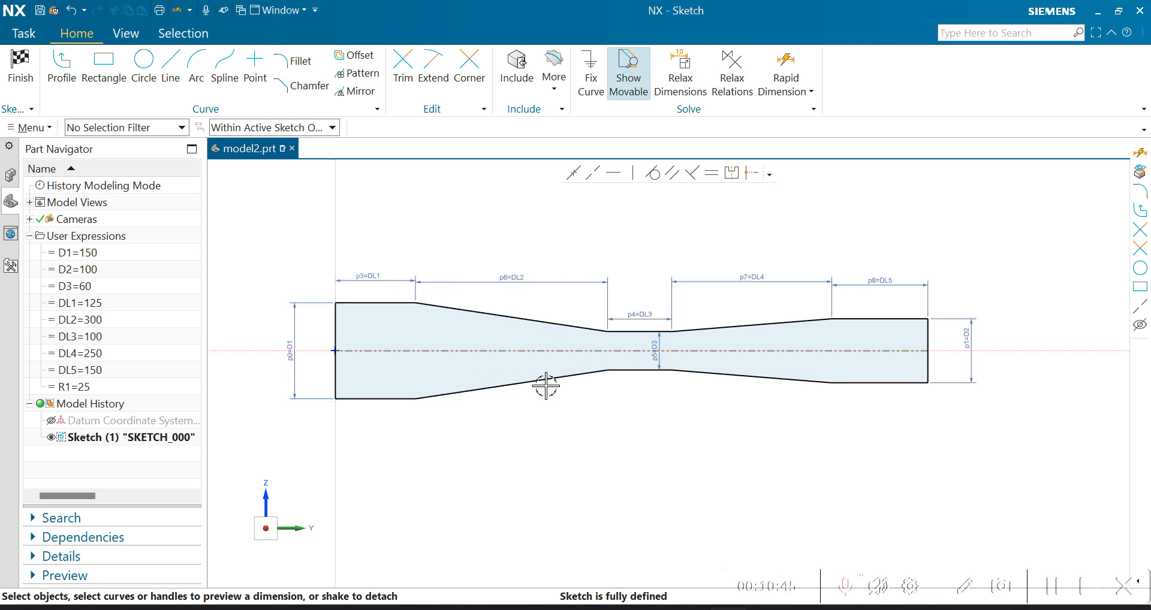
scroll(577, 324, up, 2)
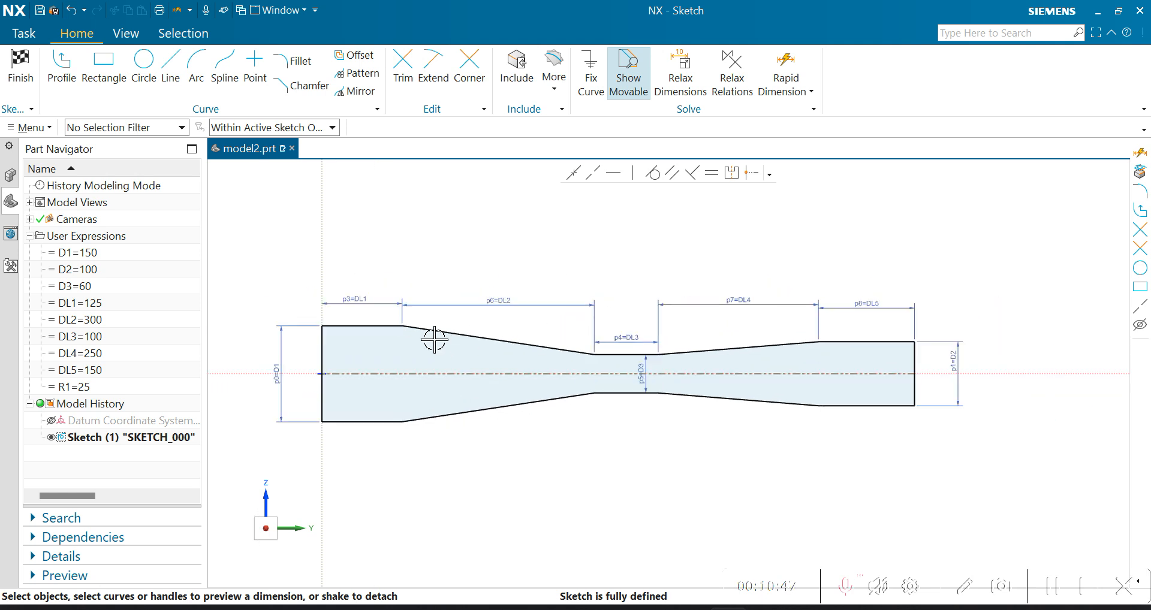
right_click(506, 373)
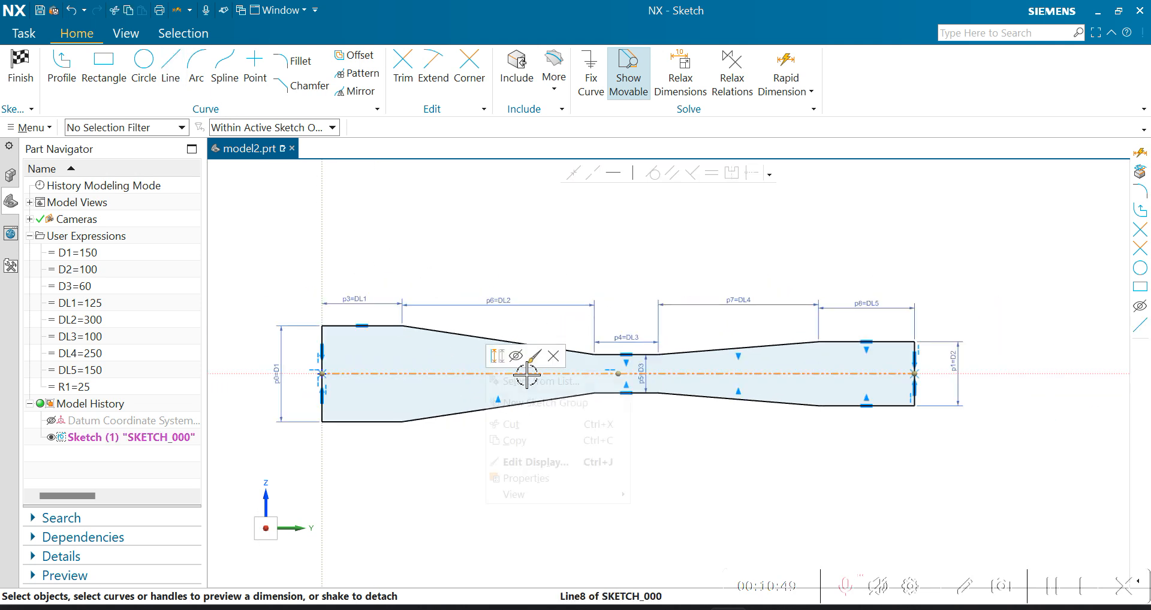
click(498, 355)
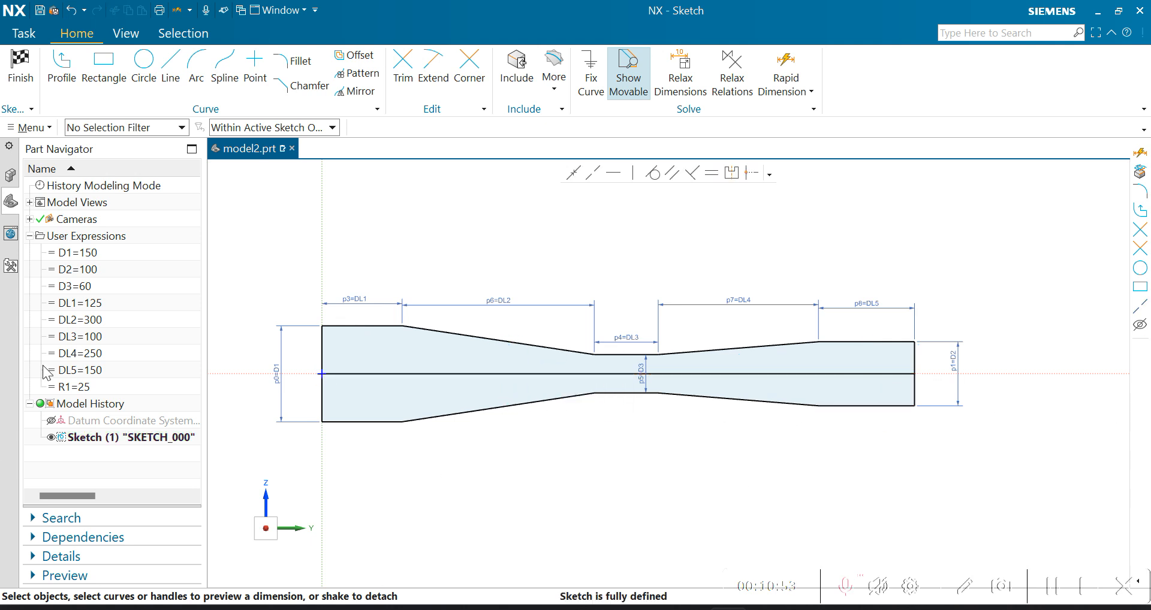
click(25, 63)
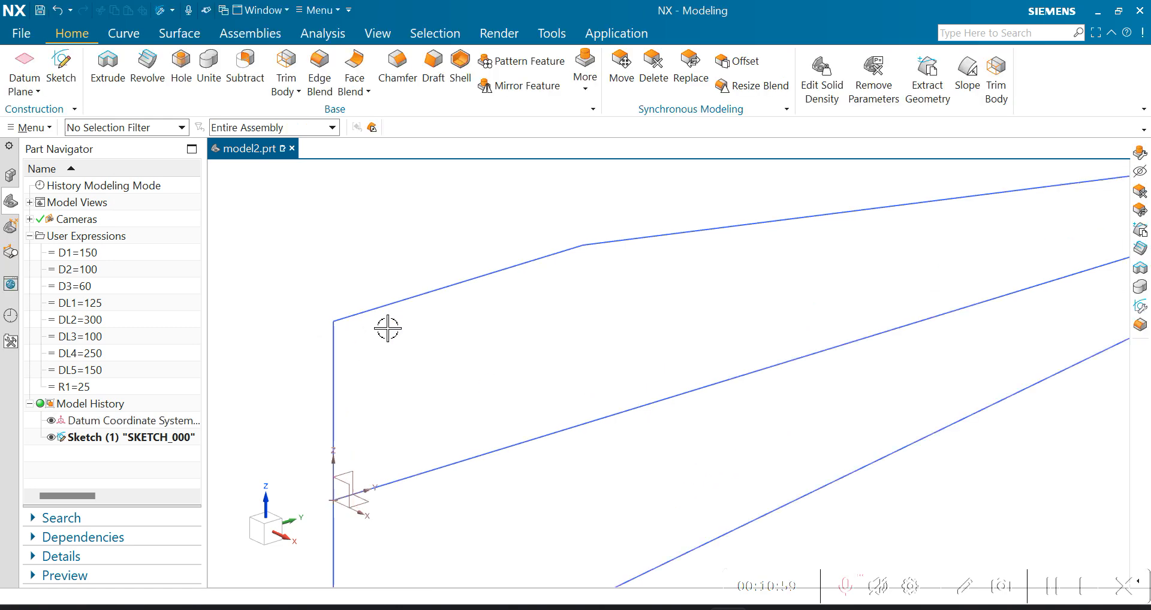
- Revolve the upper half of the profile, selected as a region boundary, from 0 to 360° about the centerline
scroll(387, 328, down, 4)
scroll(467, 446, up, 2)
scroll(470, 447, down, 3)
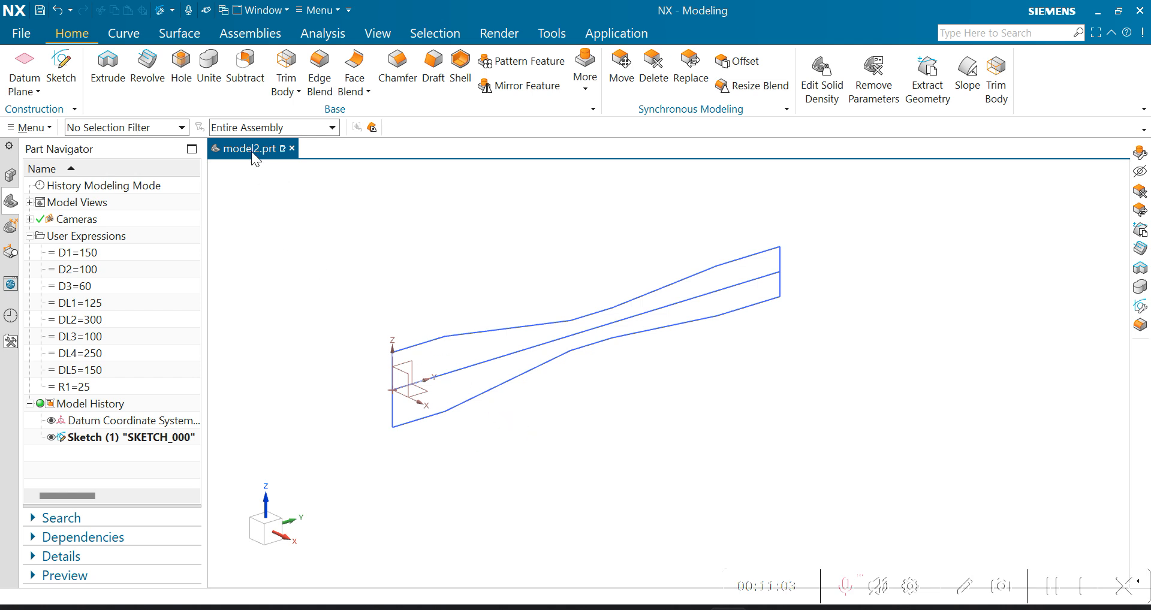
click(148, 60)
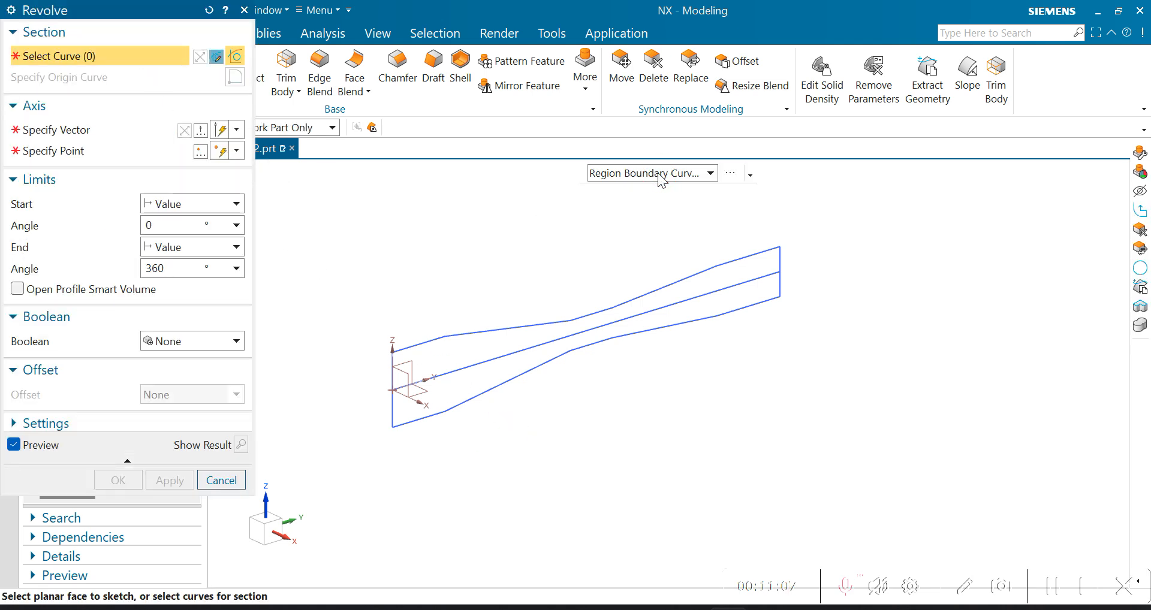
click(662, 173)
click(650, 295)
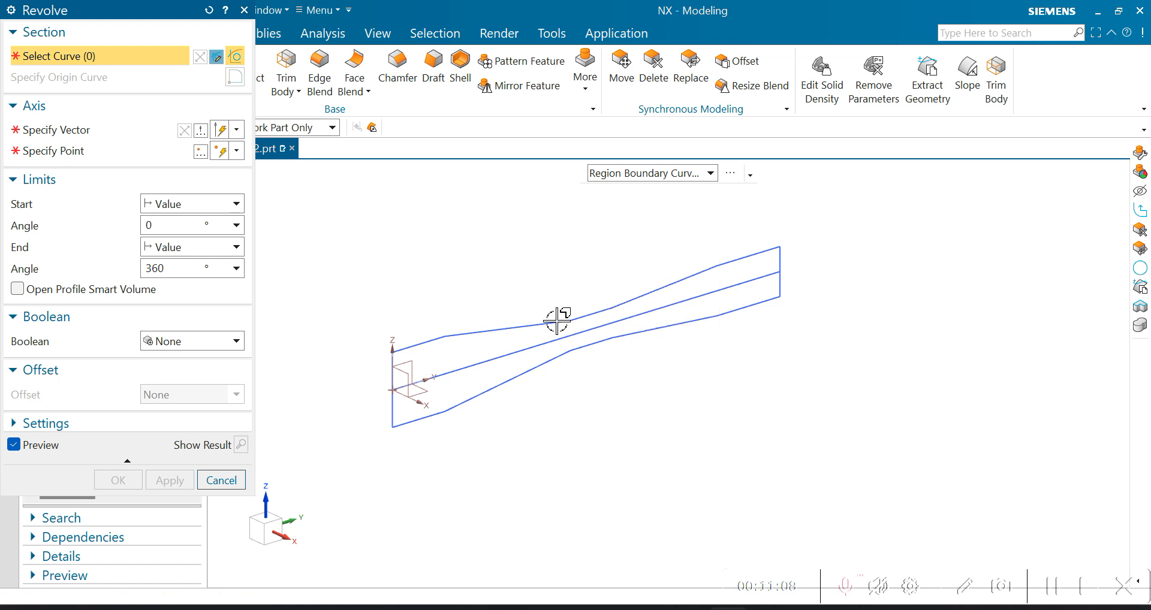
click(453, 354)
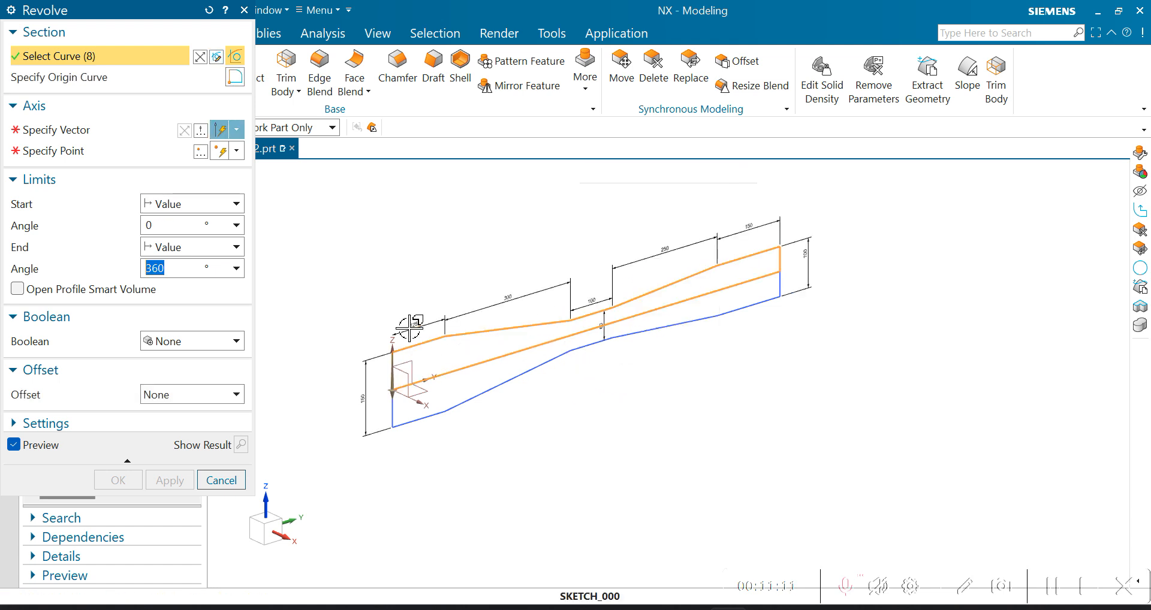
click(43, 129)
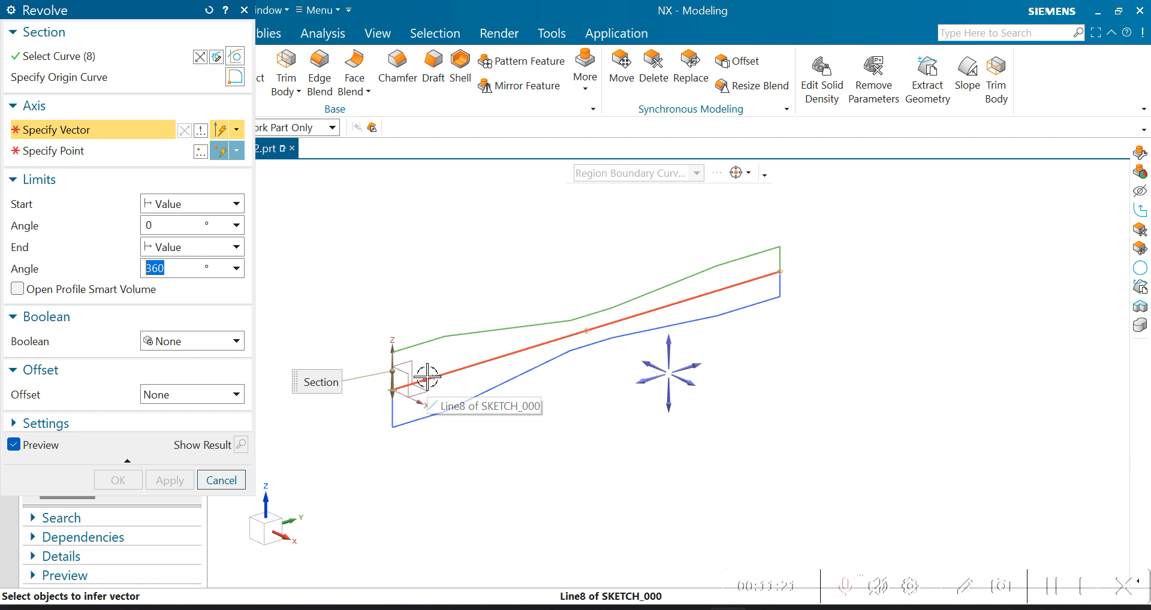
click(426, 376)
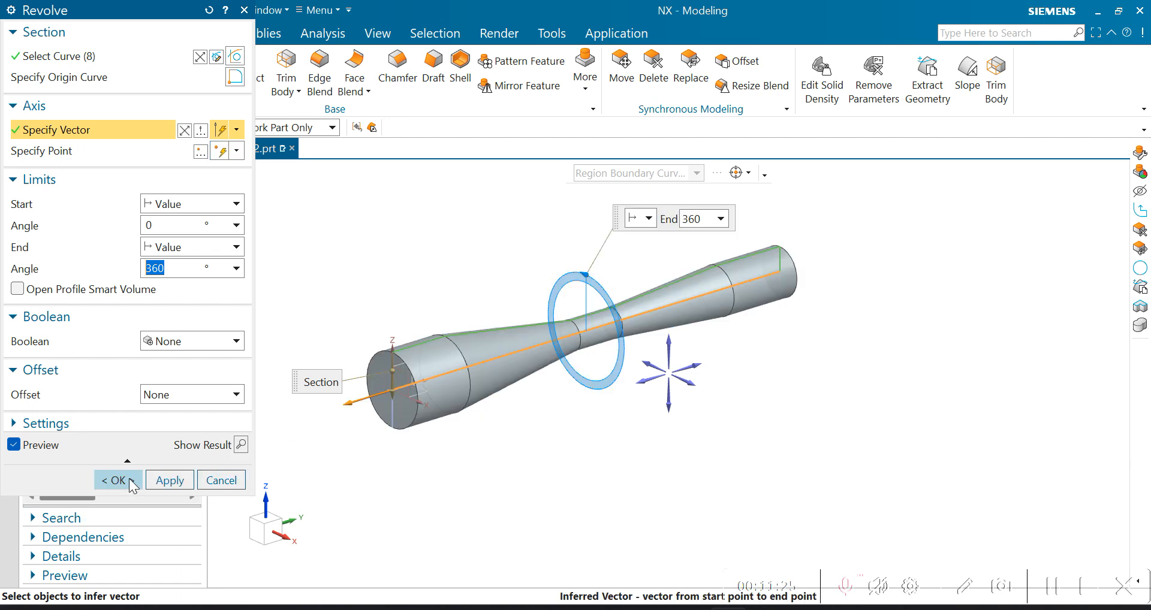
click(117, 480)
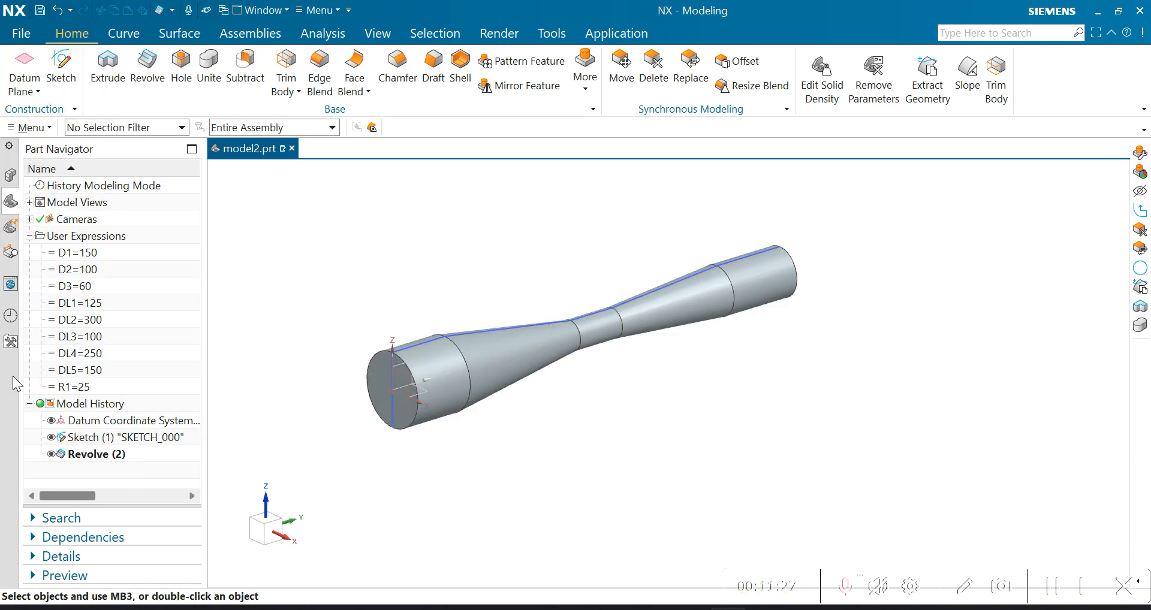
- Make the profile sketch internal to the Revolve feature
click(118, 450)
right_click(117, 448)
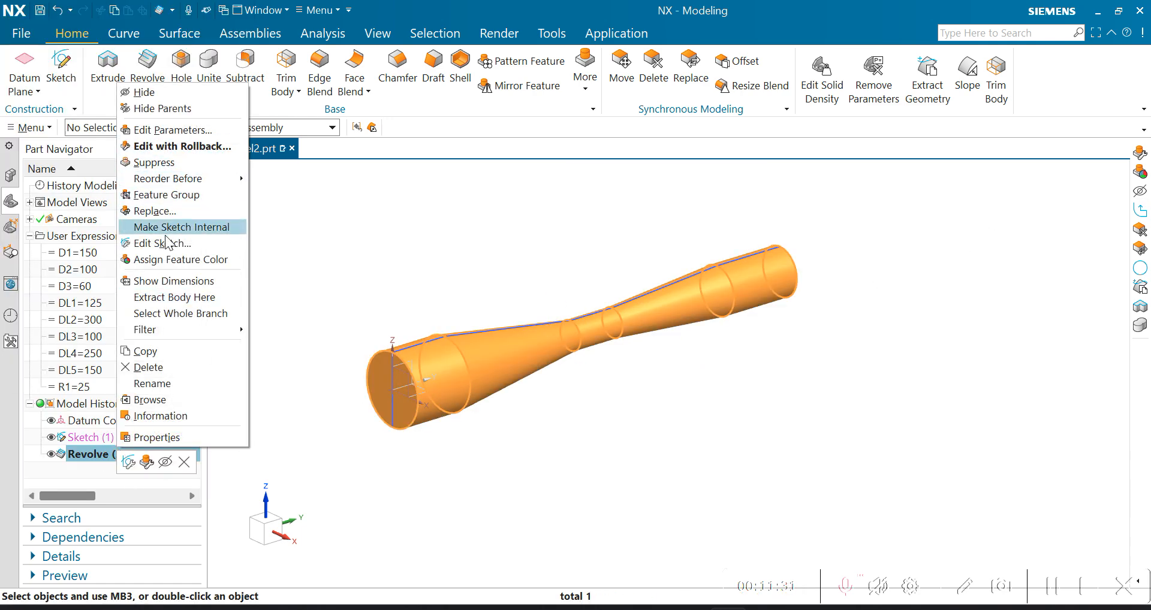
click(185, 228)
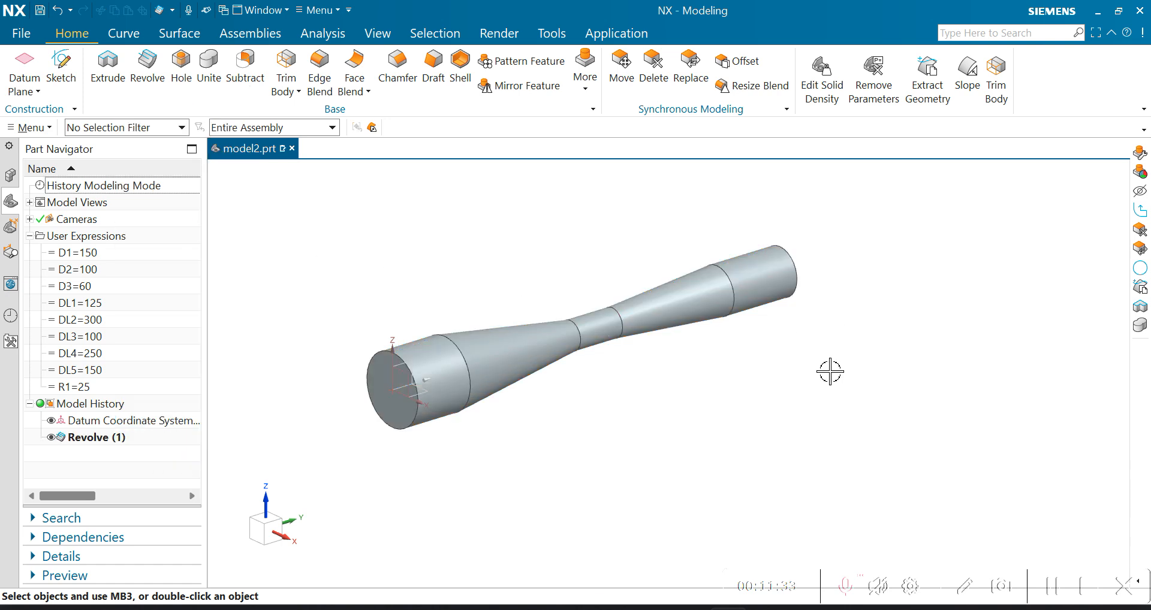
- Inspect the revolved body from another angle, check the "Why Use Expressions?" slide in PowerPoint and return to NX
scroll(528, 314, up, 3)
scroll(665, 400, down, 2)
mouse_move(698, 377)
middle_down()
mouse_move(639, 360)
mouse_move(606, 375)
mouse_move(693, 380)
mouse_move(692, 392)
middle_up()
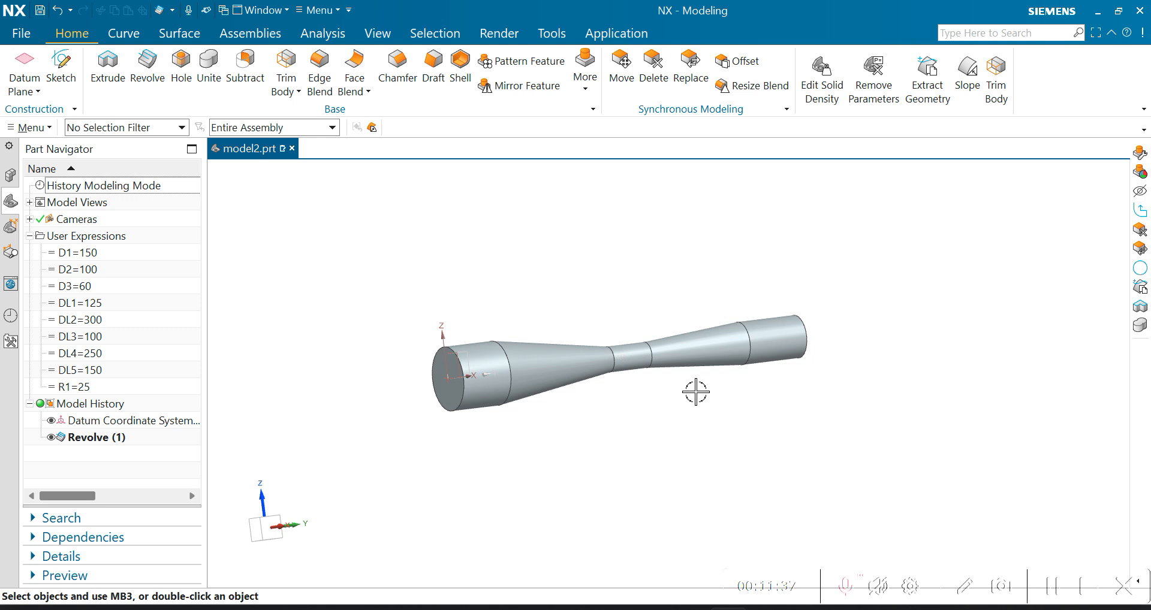
scroll(665, 317, up, 5)
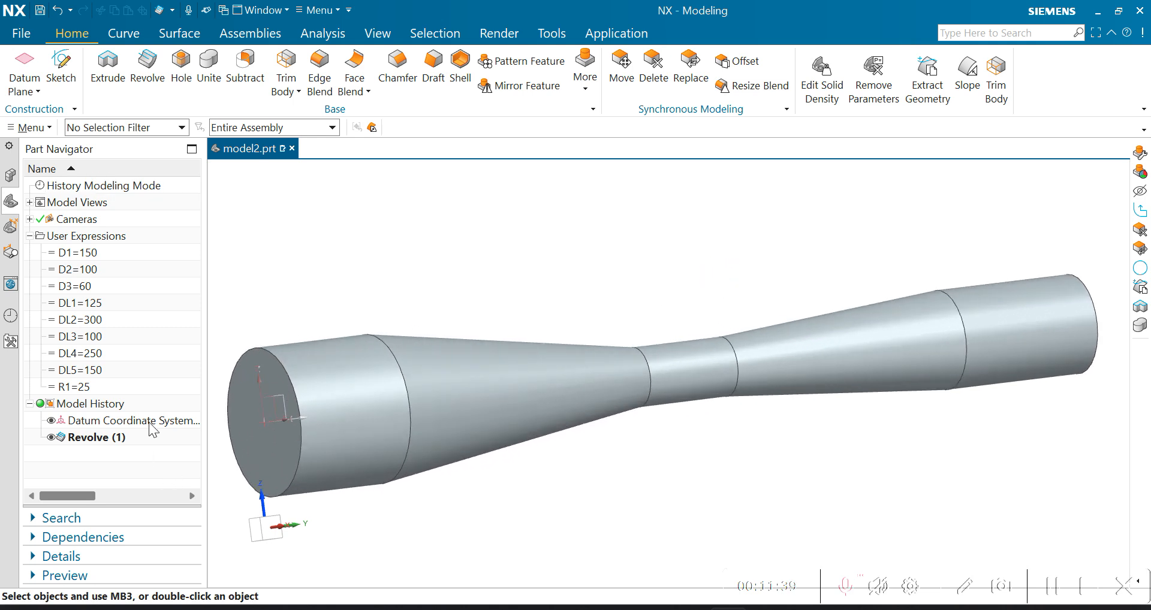
scroll(596, 384, down, 2)
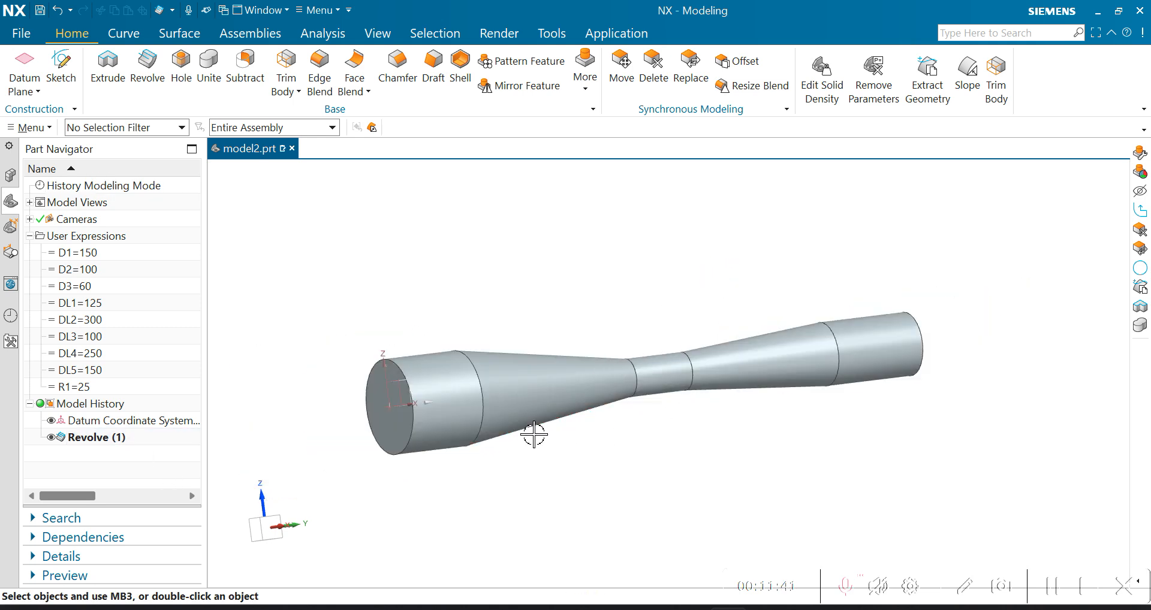
click(756, 501)
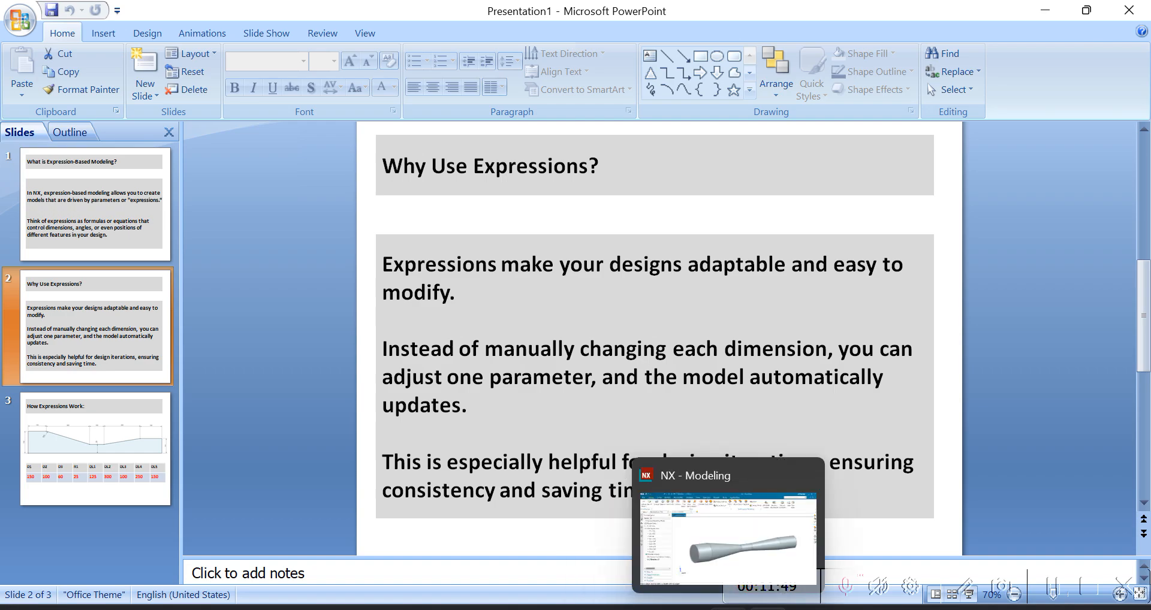
click(728, 606)
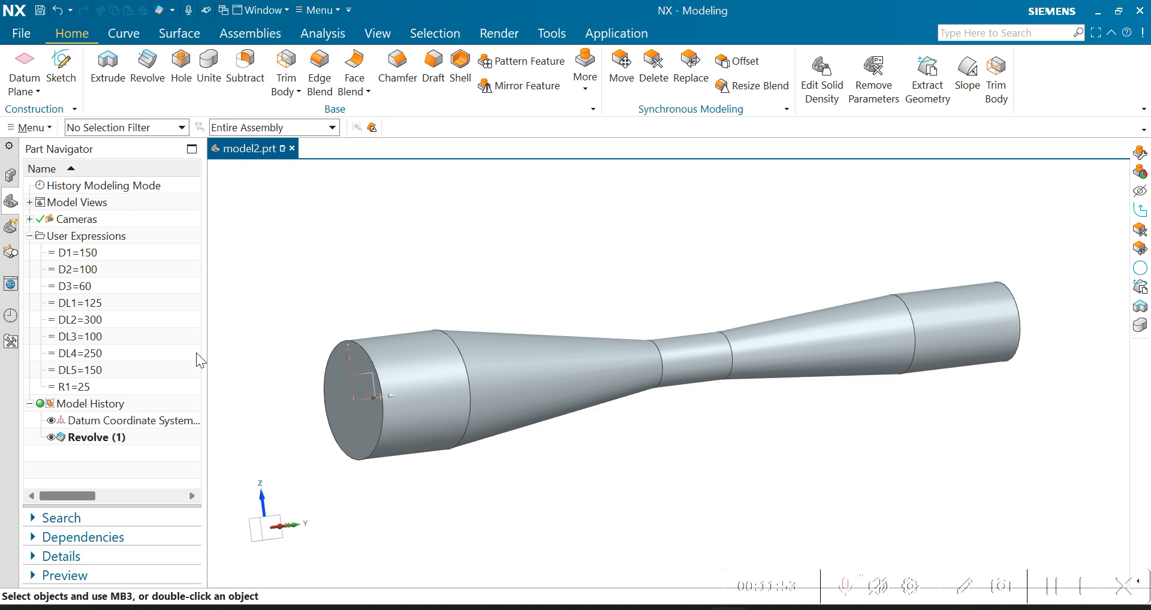
- Set the DL2 expression to 280 to change the length of the first tapered section of the revolved body
double_click(88, 321)
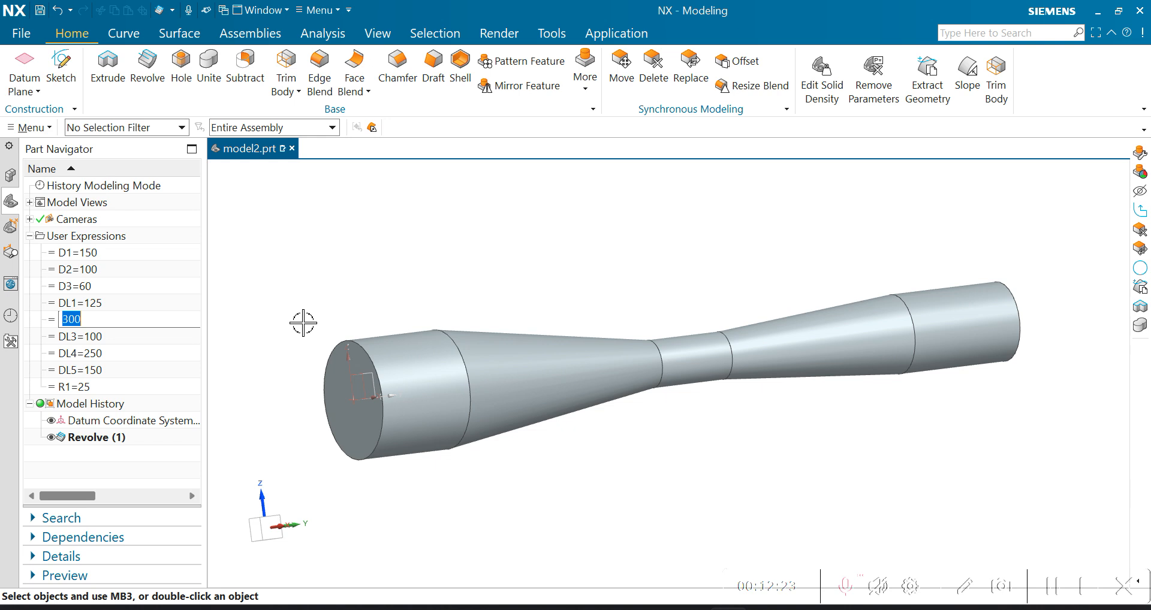
text(280)
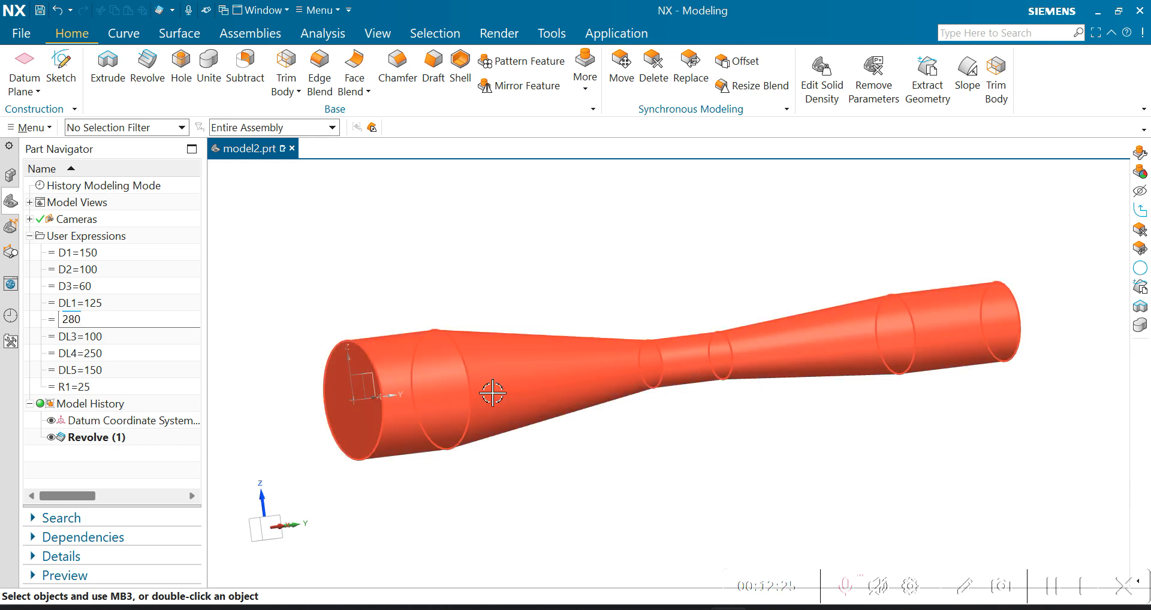
key(Return)
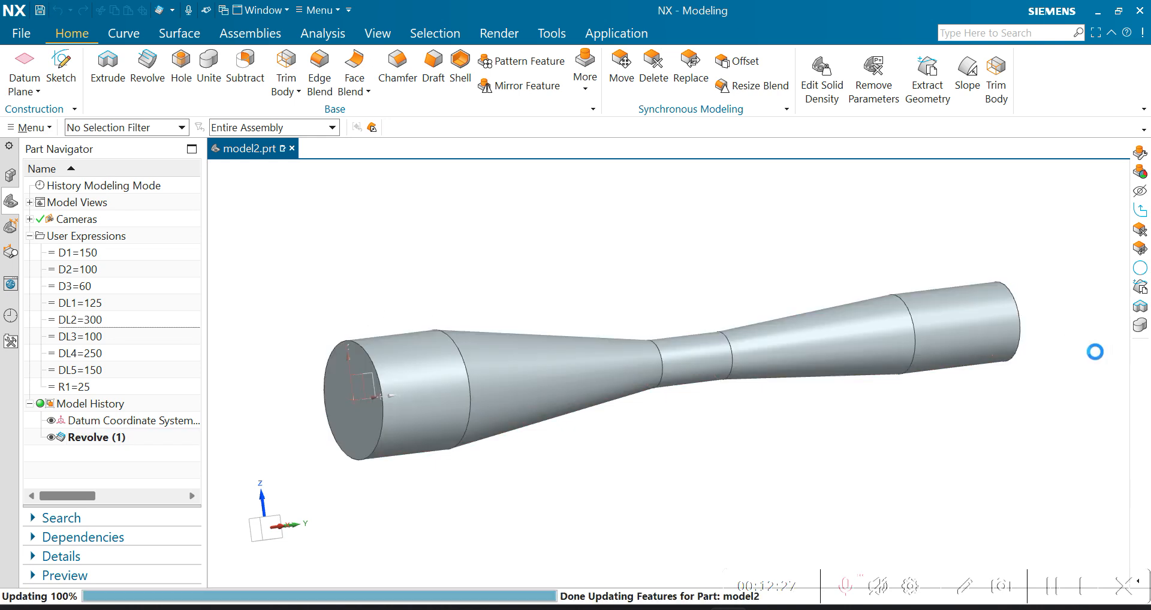
click(471, 371)
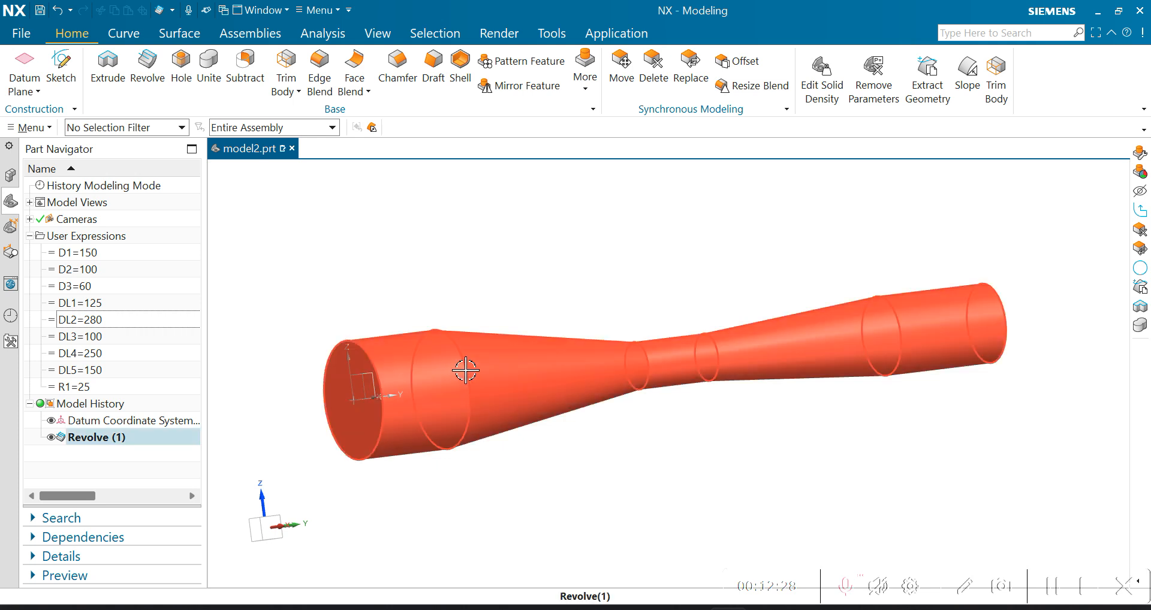
key(Escape)
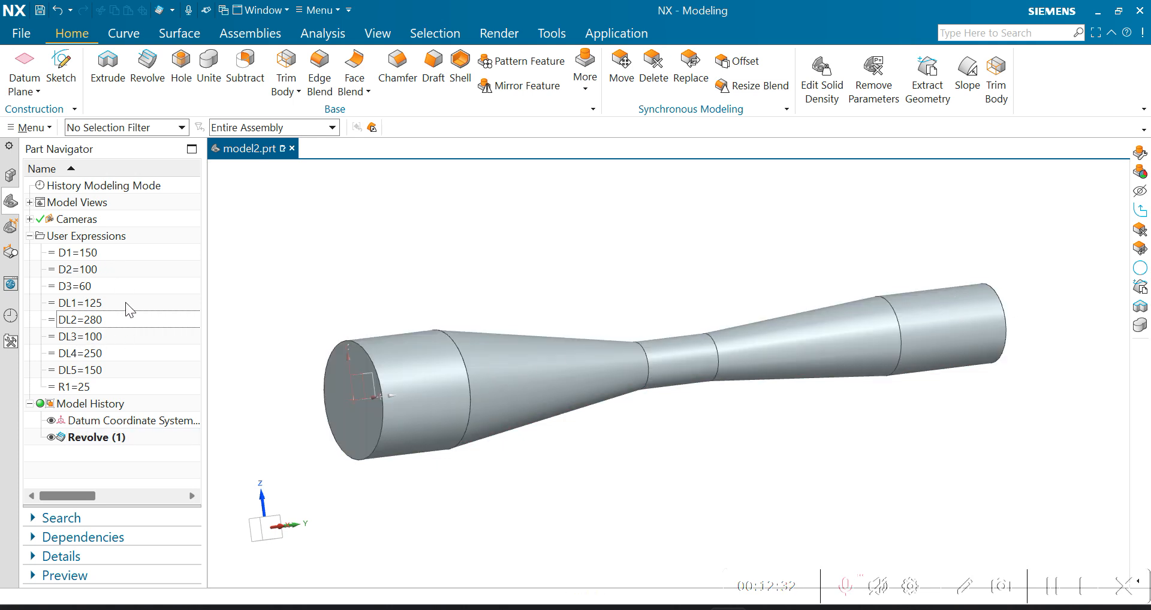
- Set the D1 expression to 120 and the DL4 expression to 200 to change the first cylinder's diameter and the second taper's length
double_click(103, 254)
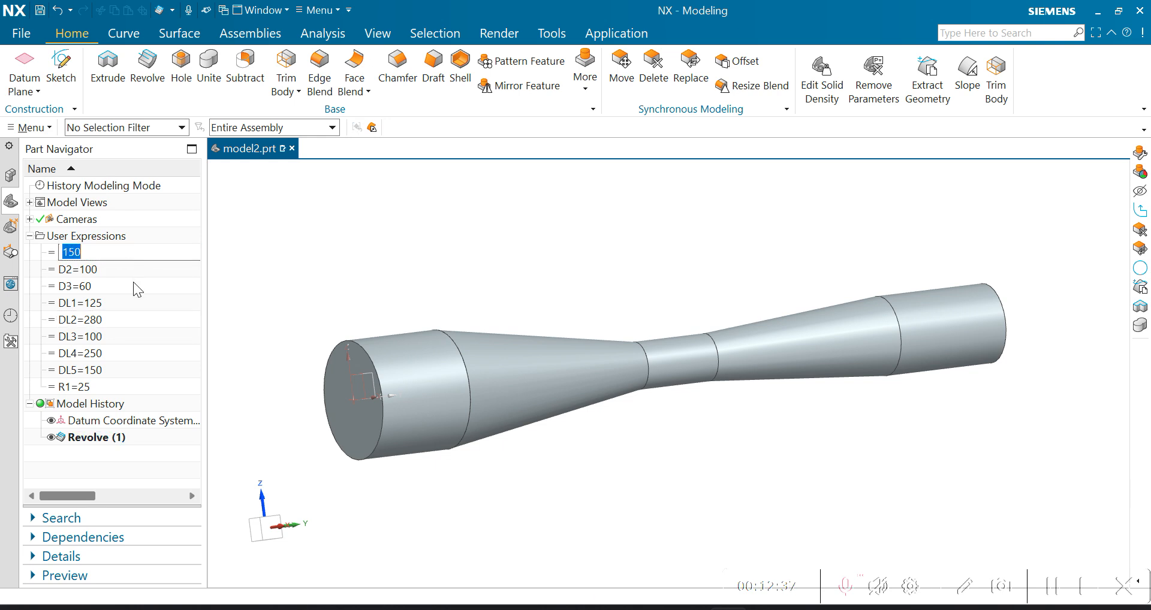
text(120)
key(Return)
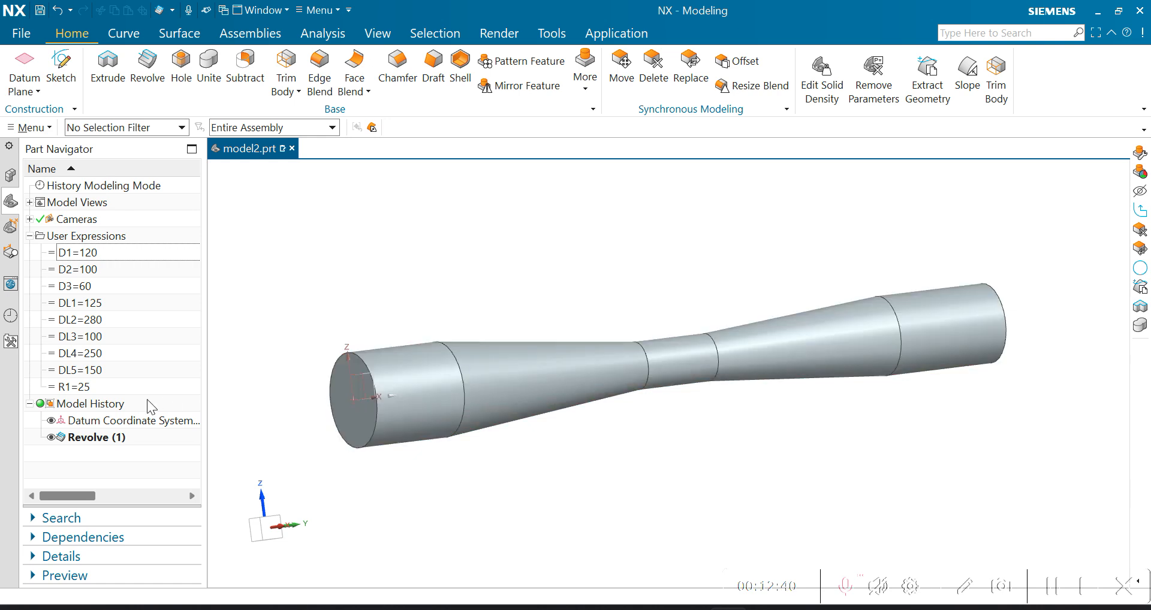
double_click(101, 352)
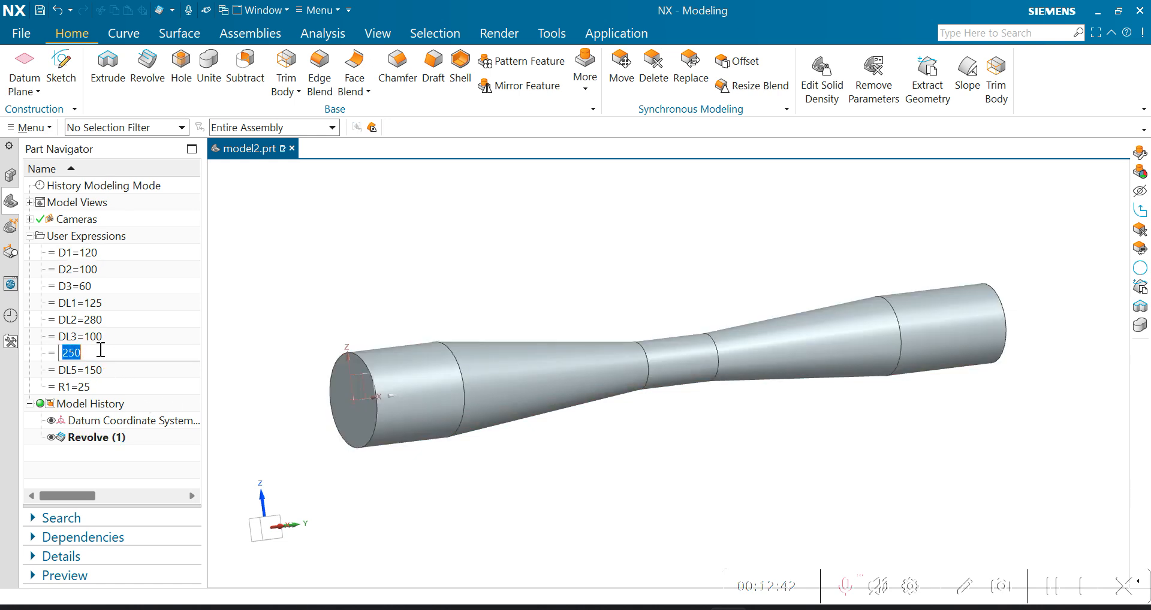
text(200)
key(Return)
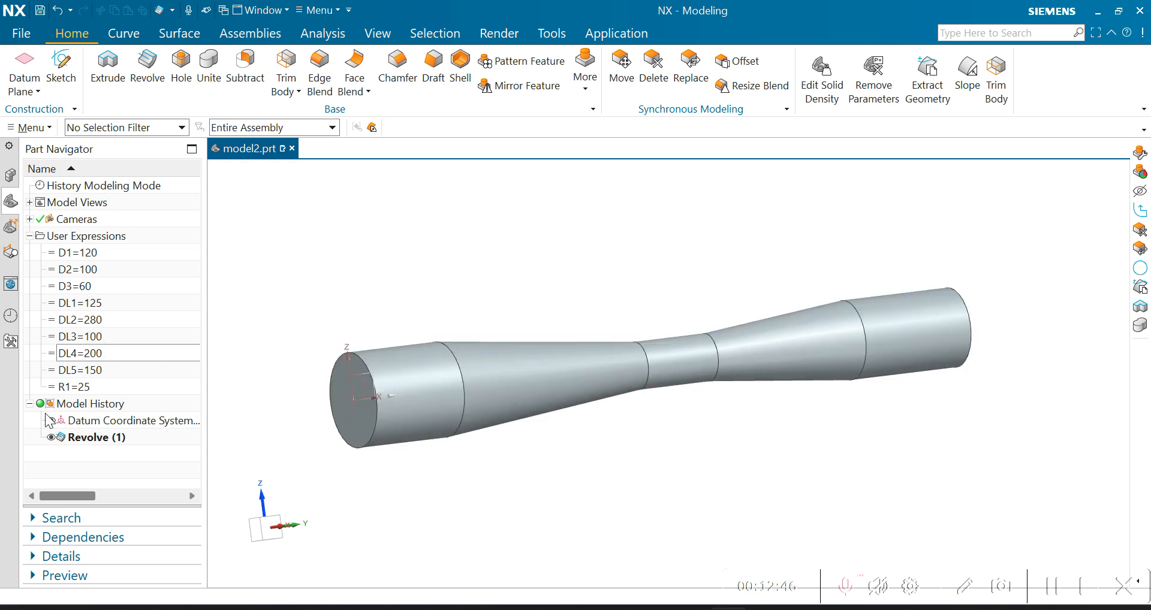
click(703, 366)
key(Escape)
- Switch to PowerPoint to review the "Why Use Expressions?" slide, and return to the revolved body in NX
click(786, 593)
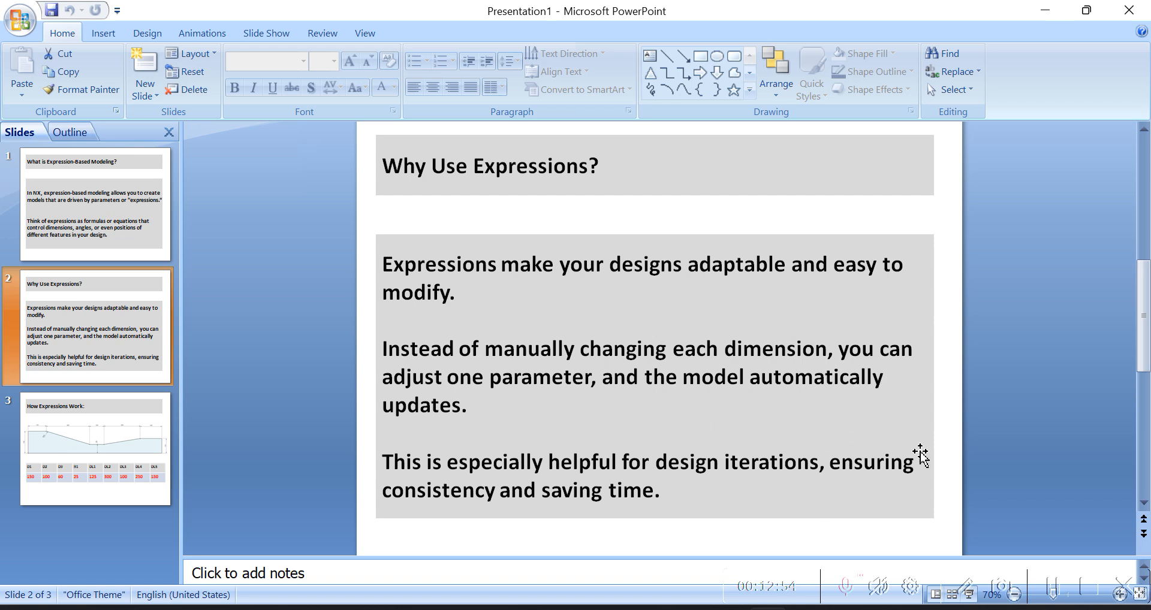
mouse_move(767, 602)
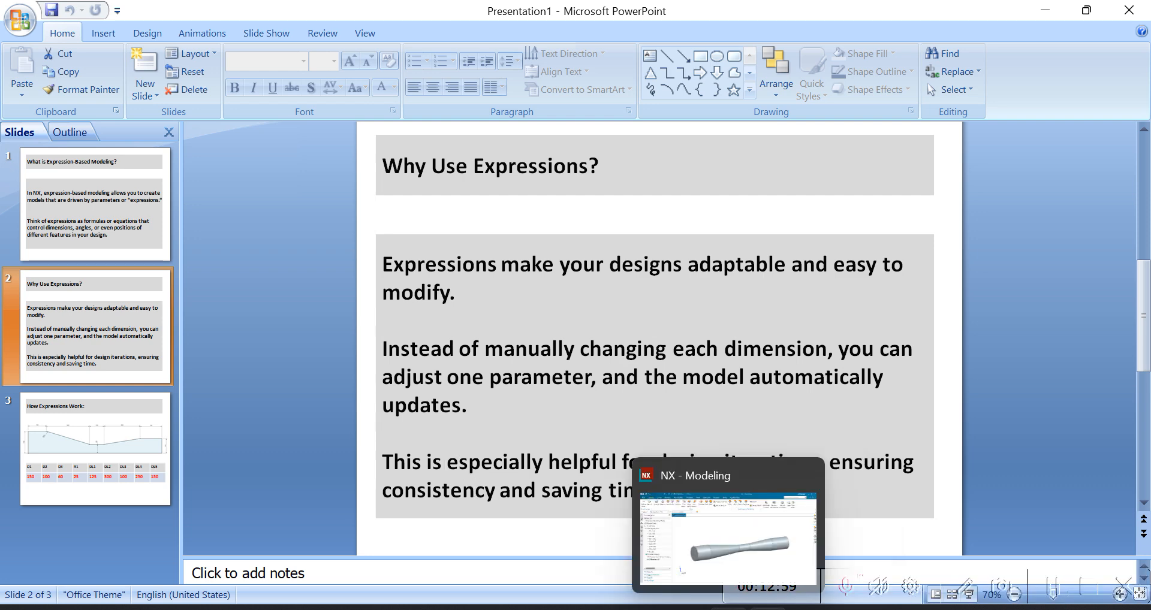
click(727, 607)
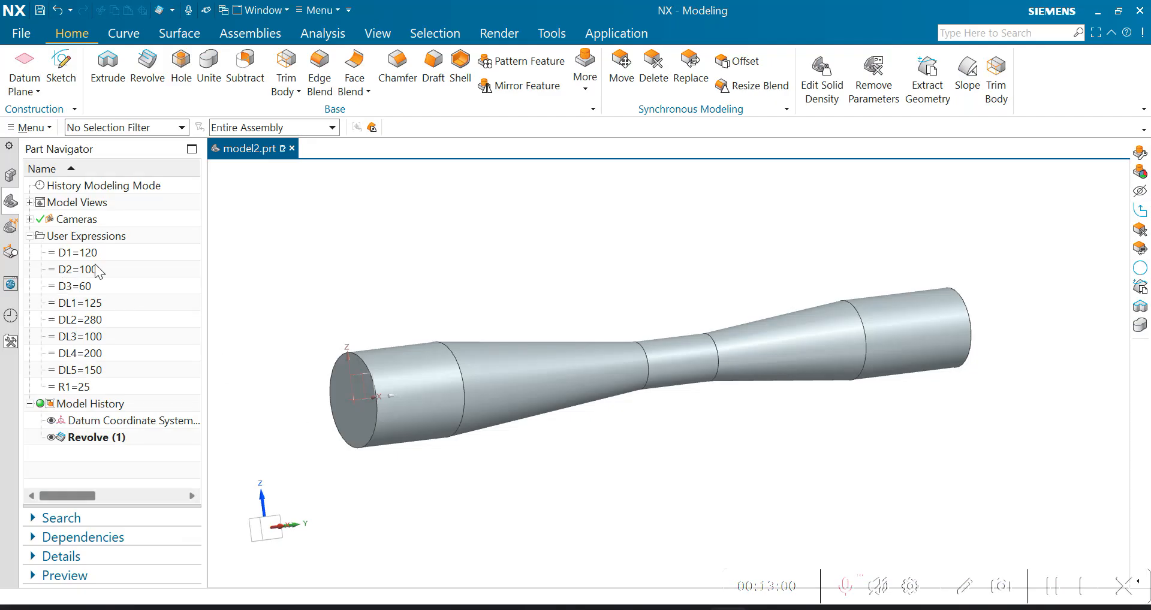